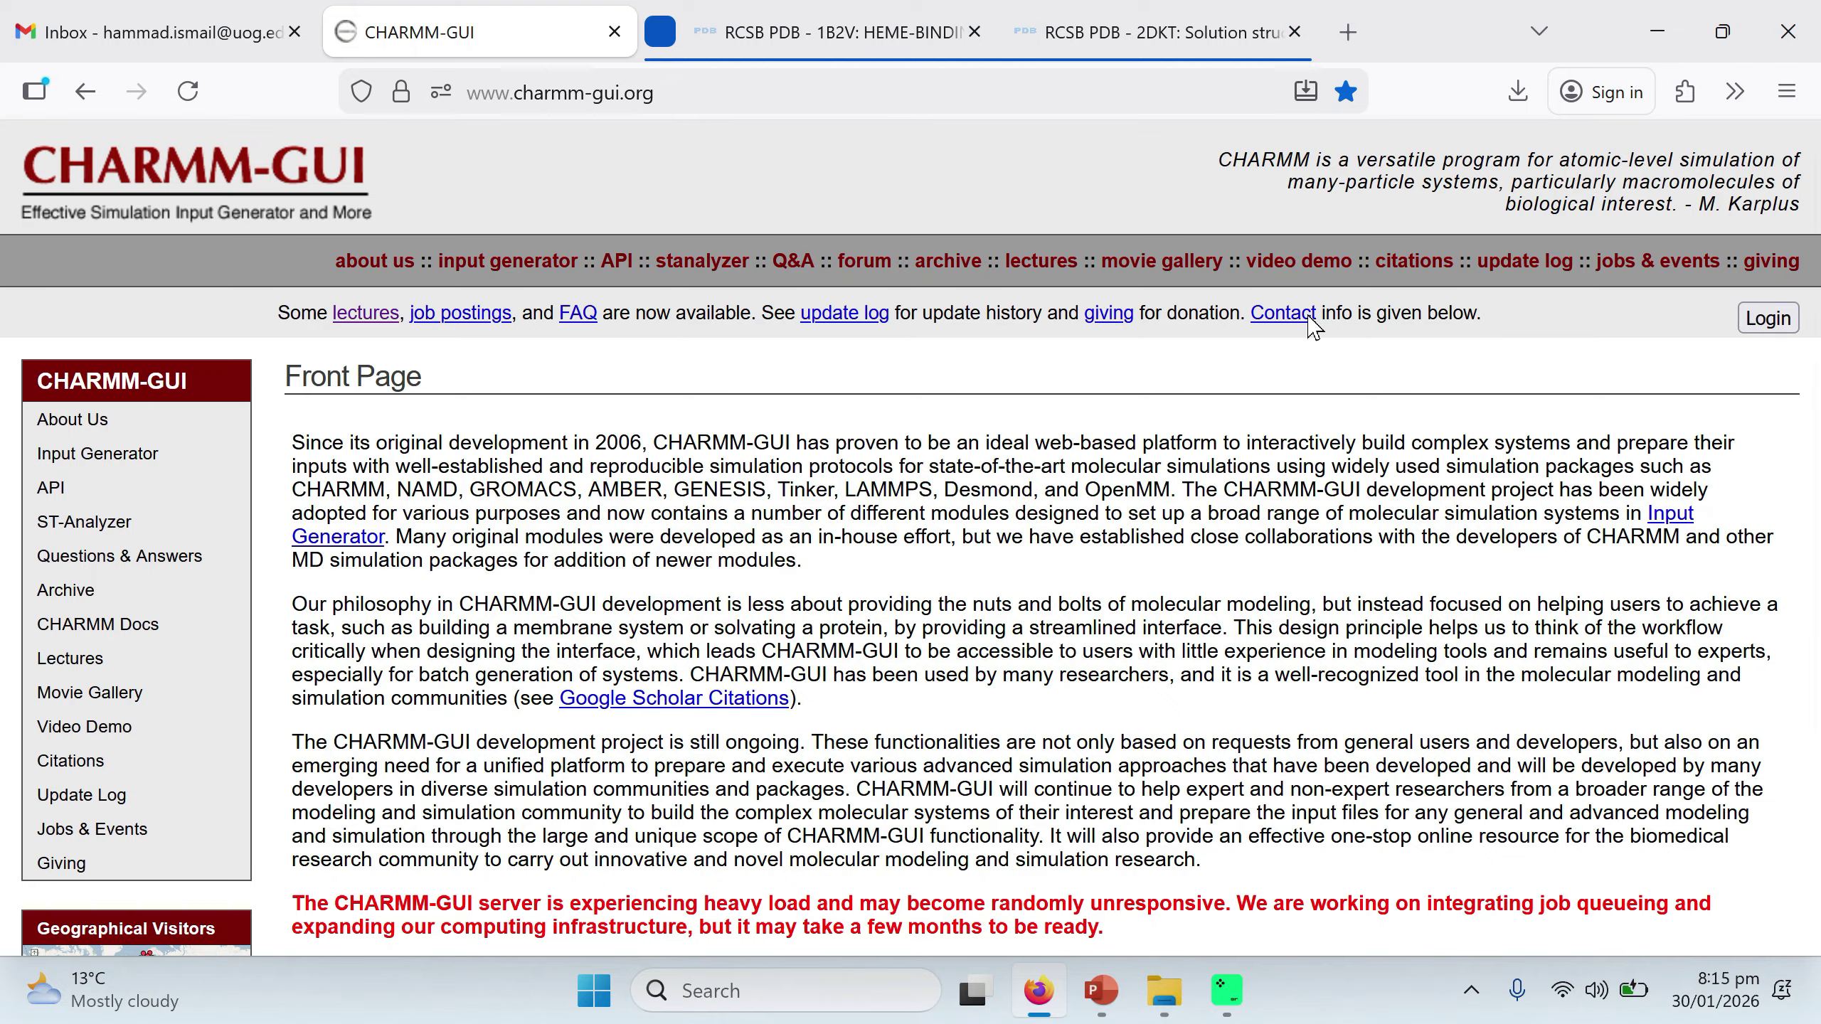
Log in to the CHARMM-GUI user account with the saved credentials.
click(700, 85)
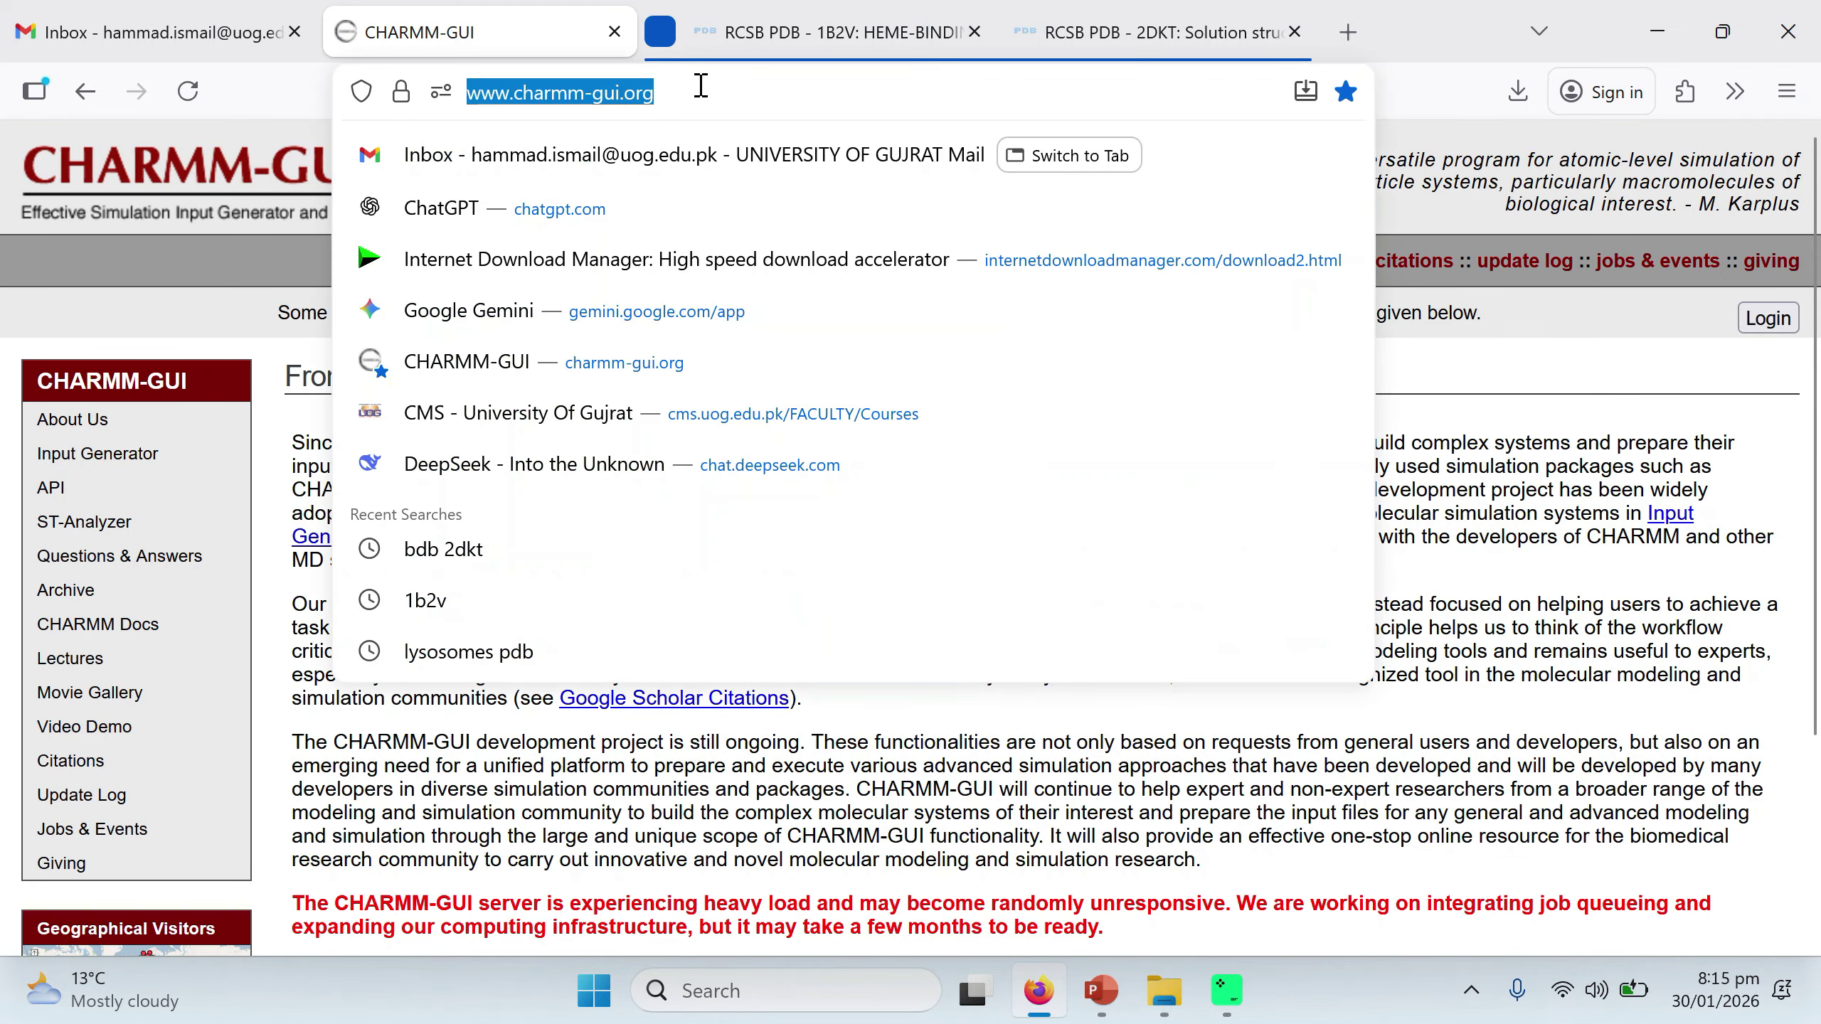
click(1525, 409)
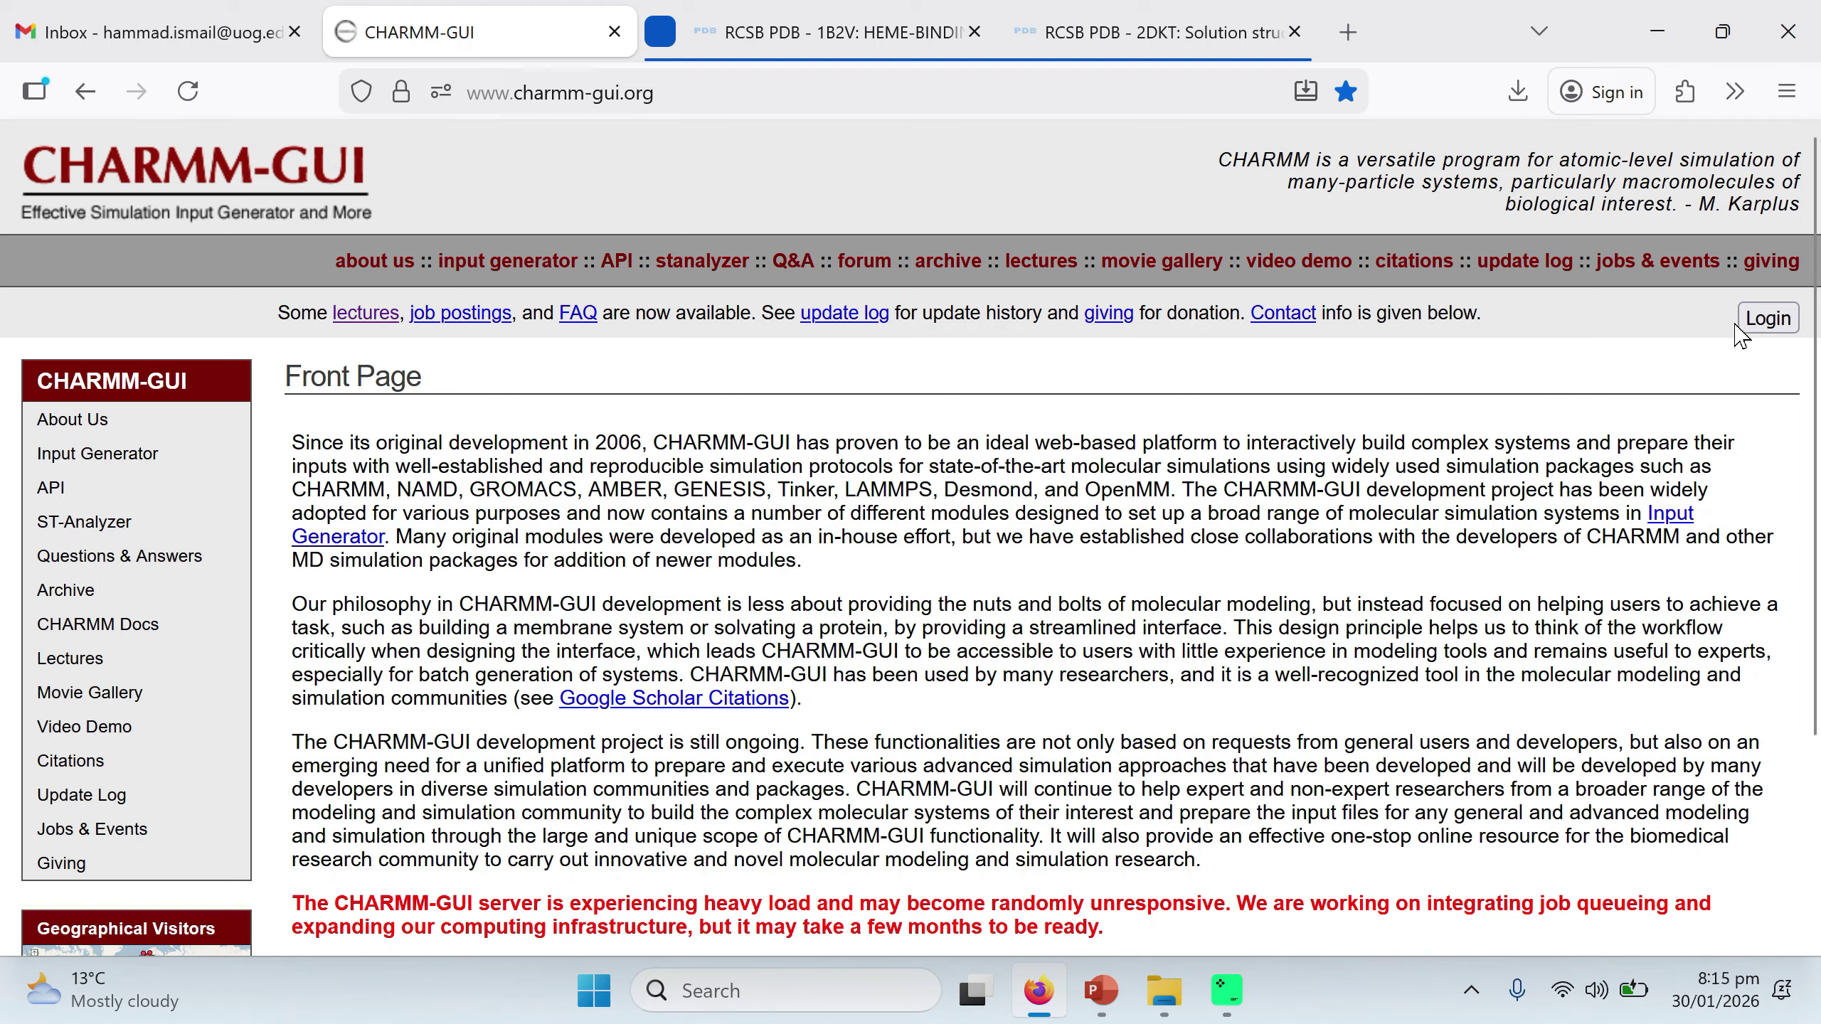
click(1768, 318)
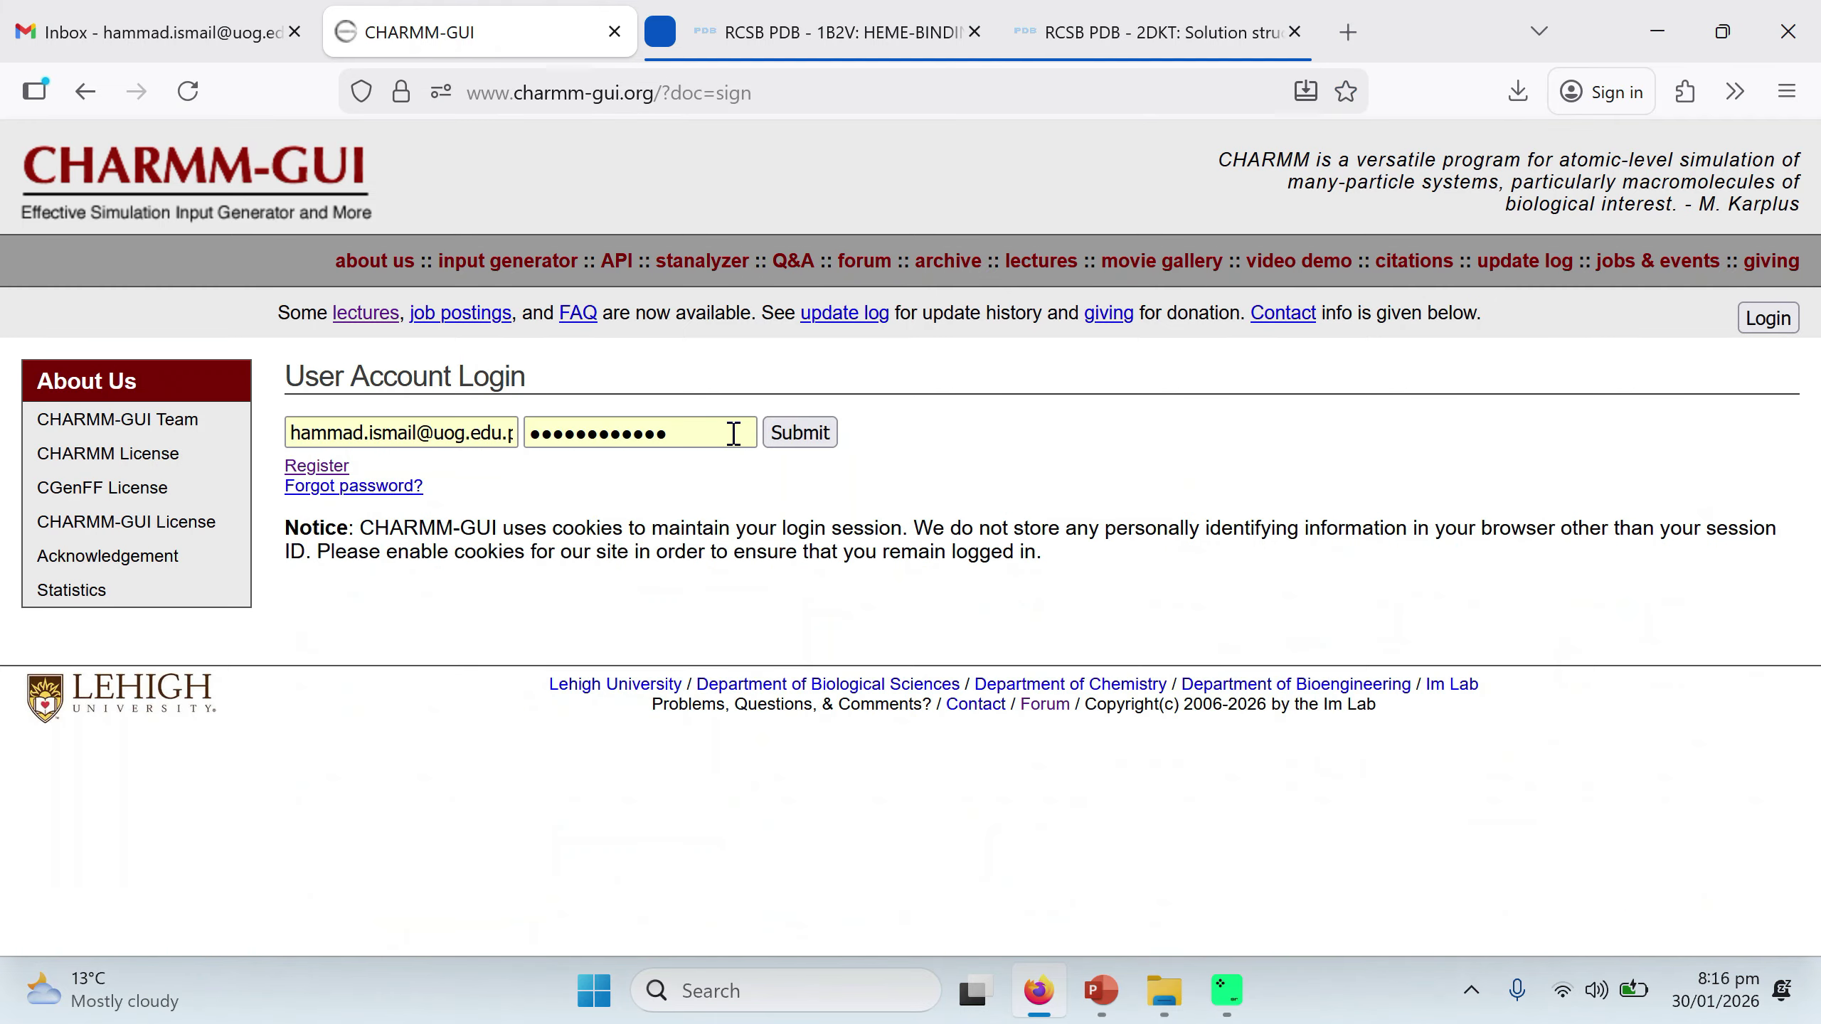
click(810, 439)
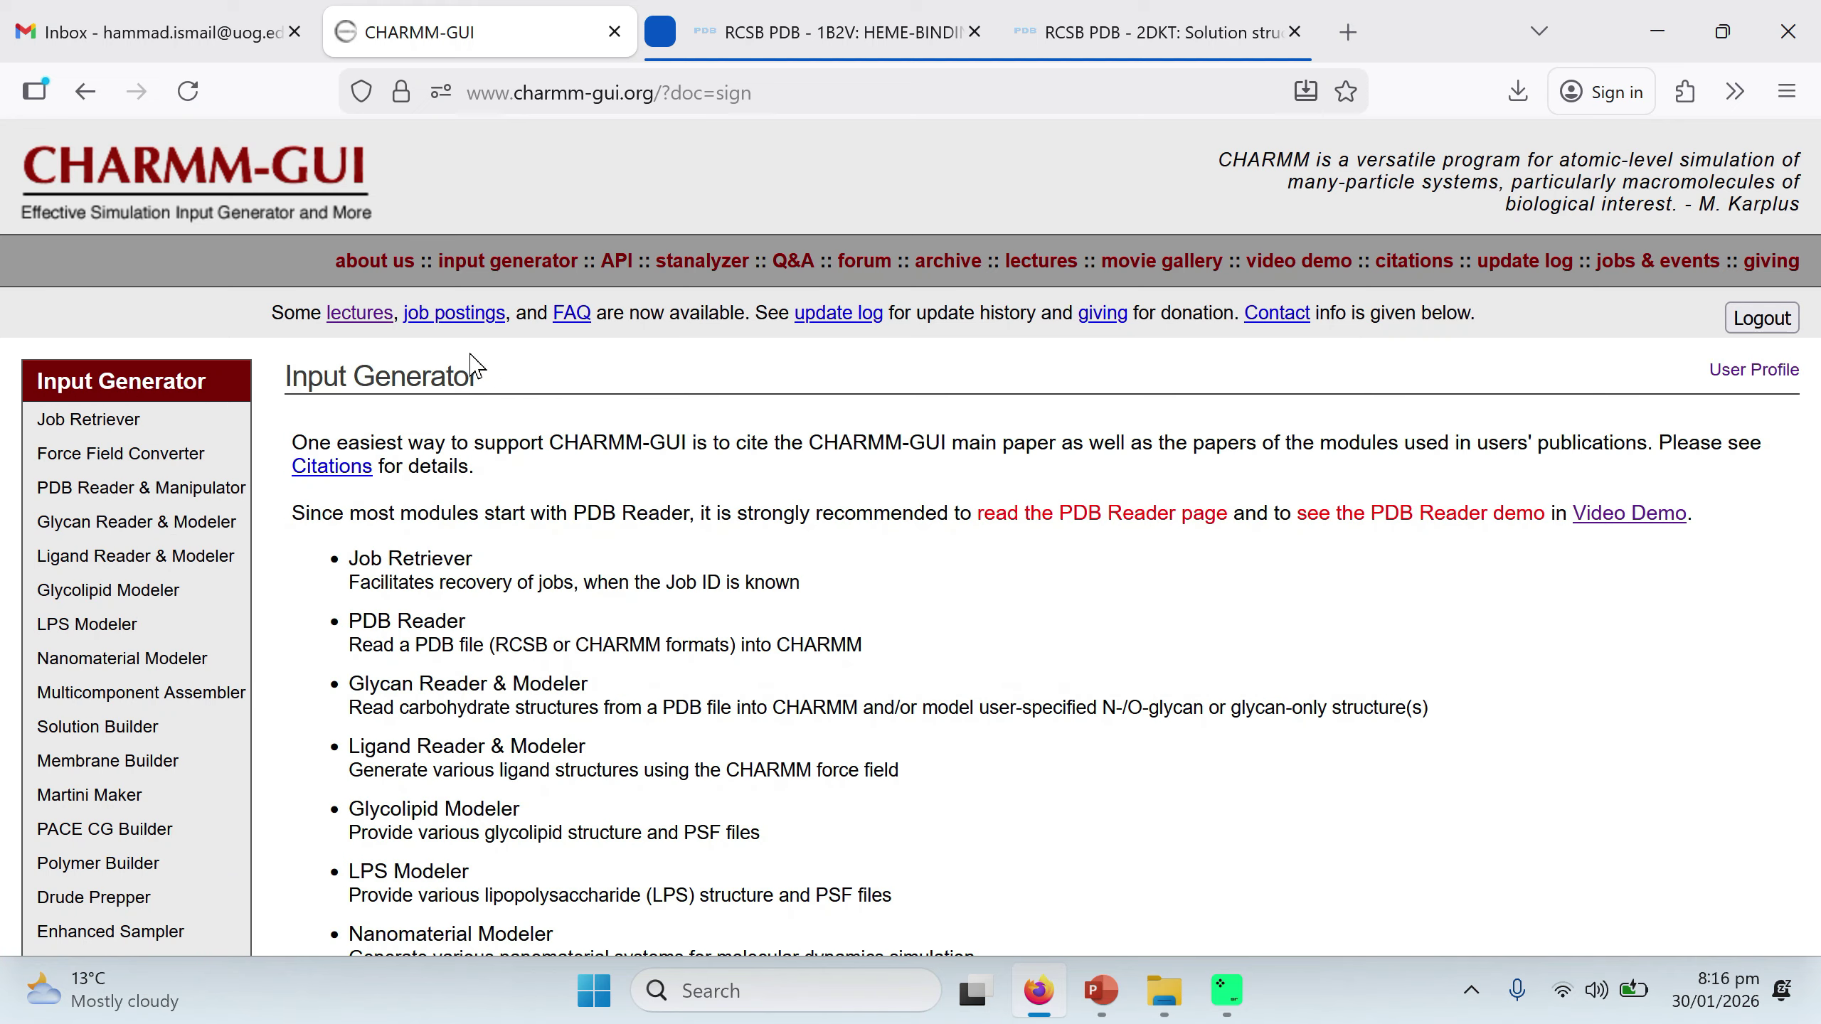
Open the Solution Builder module of the Input Generator and go to its Protein Solution System form.
click(505, 273)
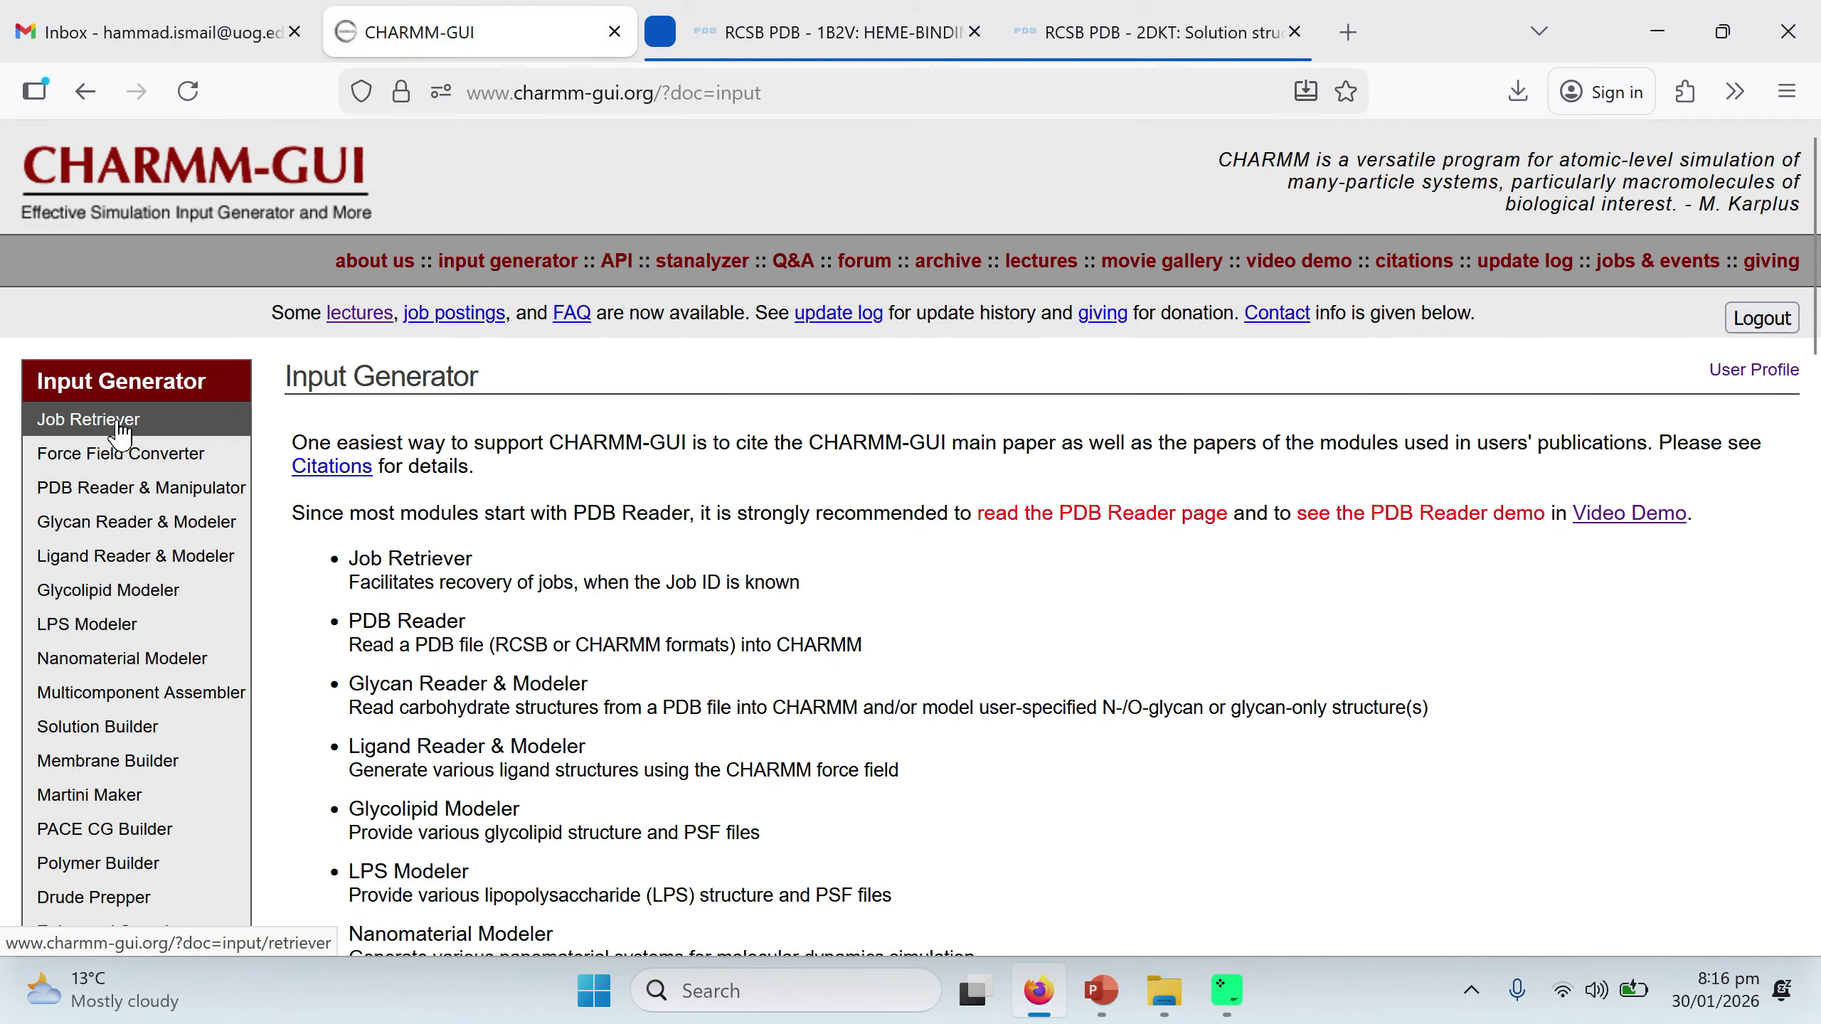
click(98, 748)
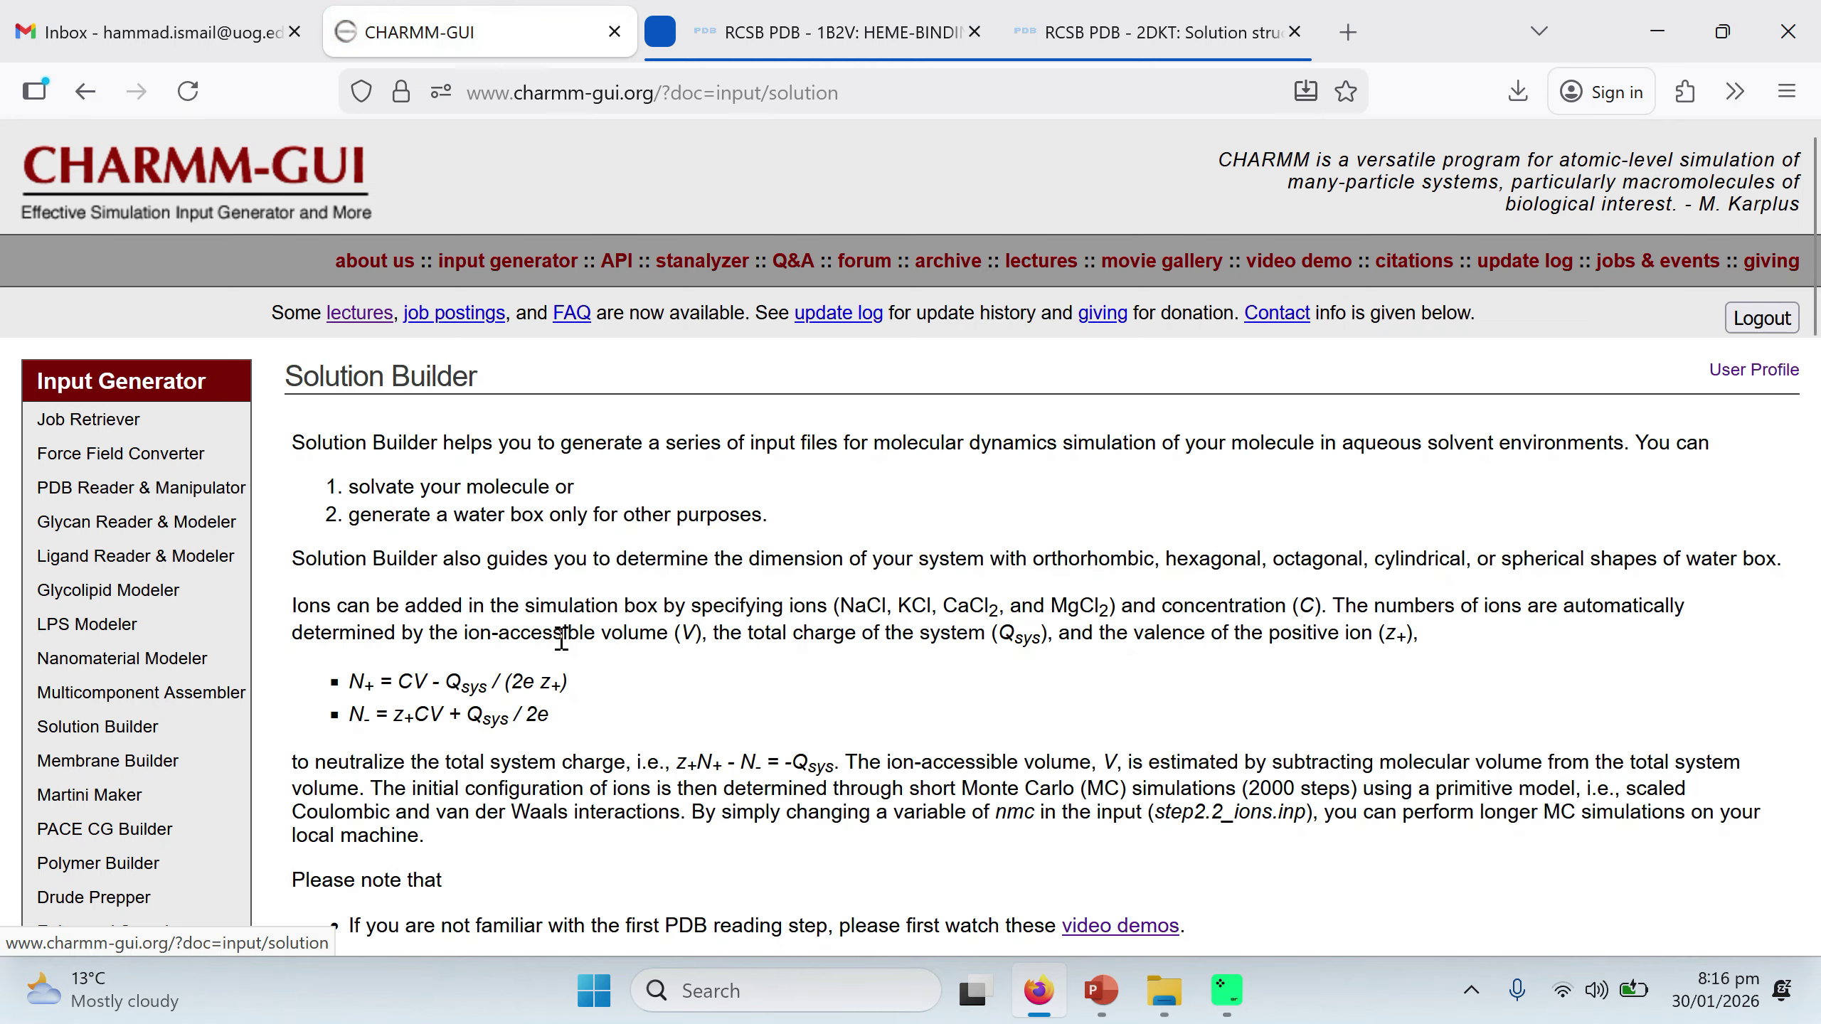
scroll(849, 682, down, 10)
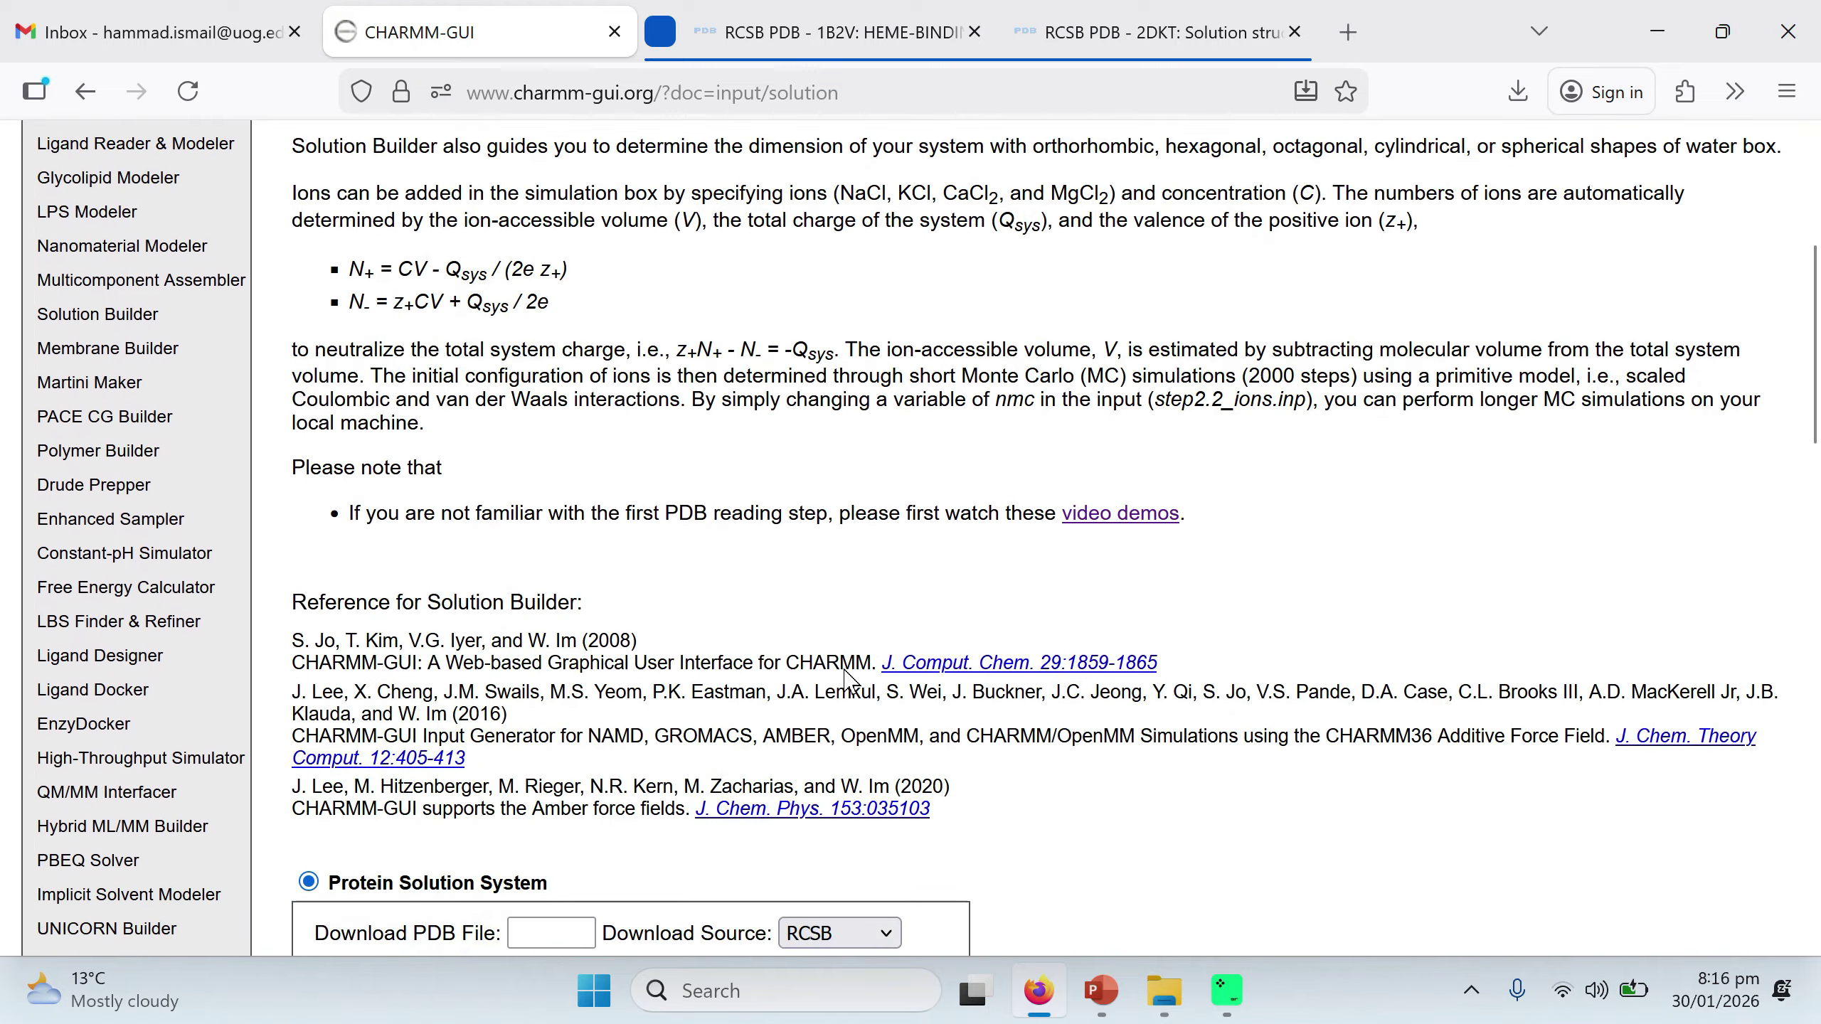
Review the RCSB PDB structure summary of heme-binding protein 1B2V.
click(823, 49)
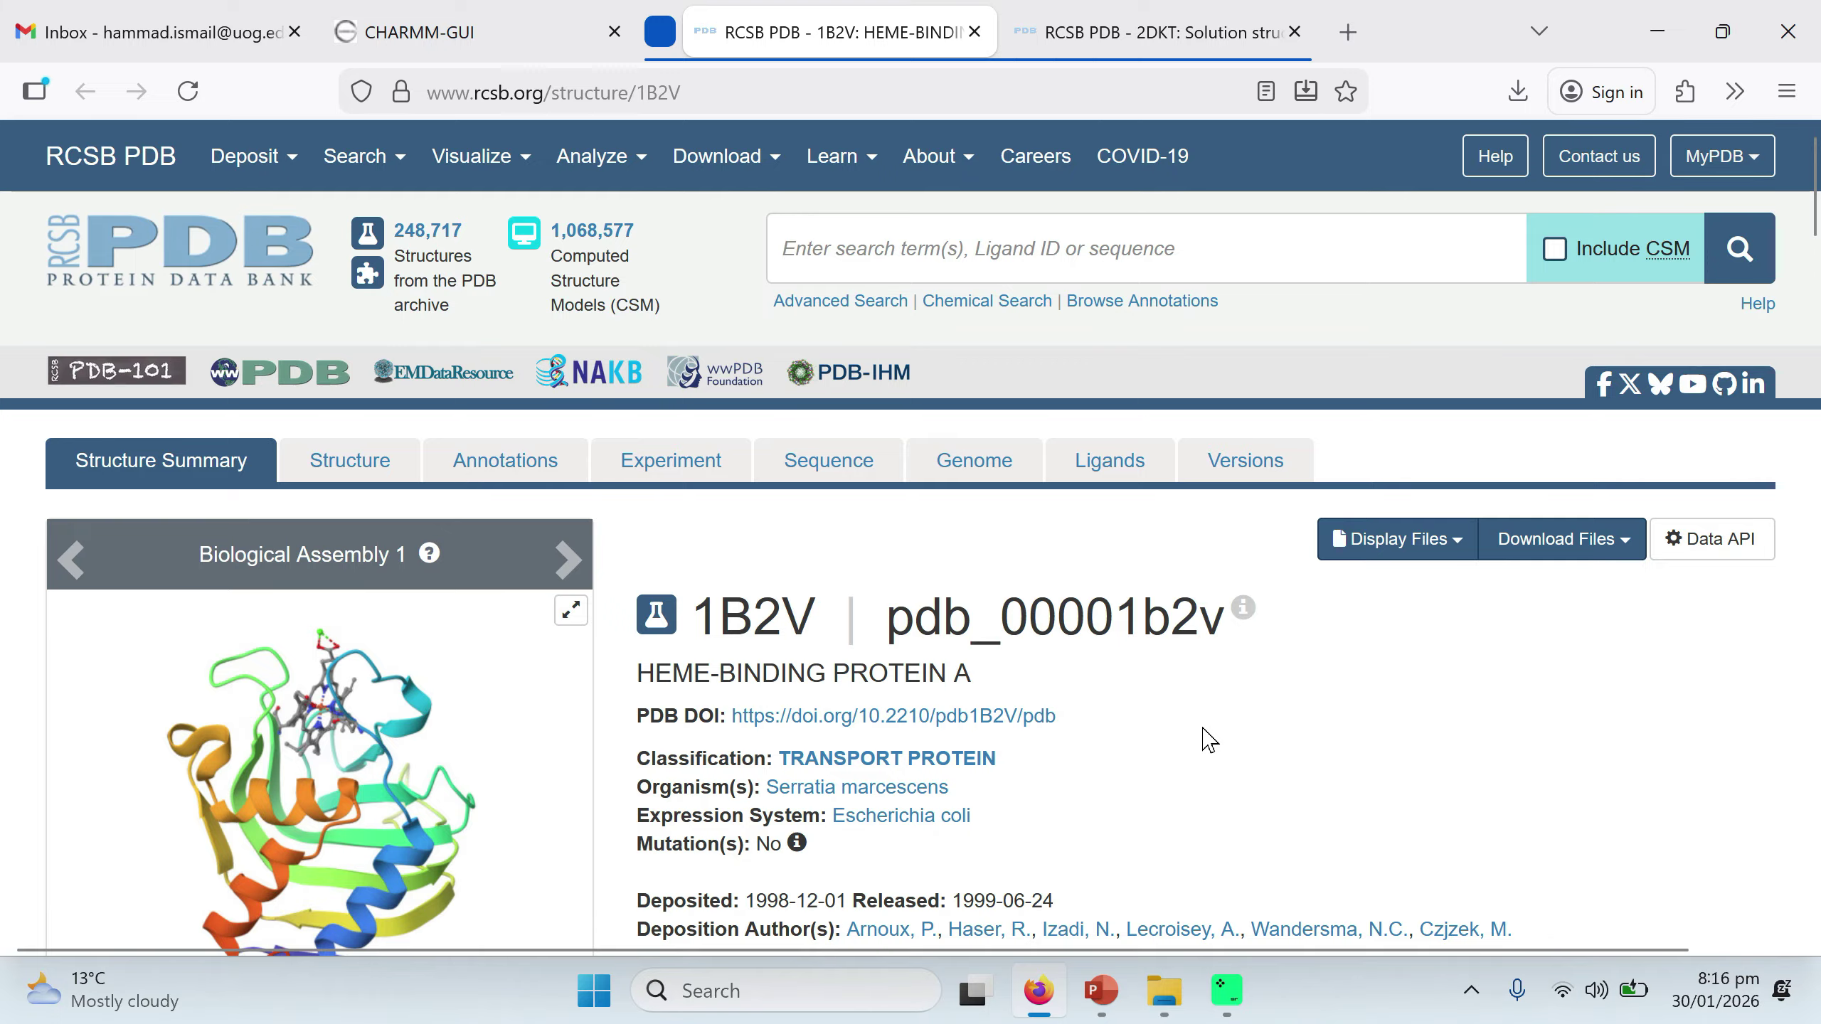
scroll(1096, 710, down, 3)
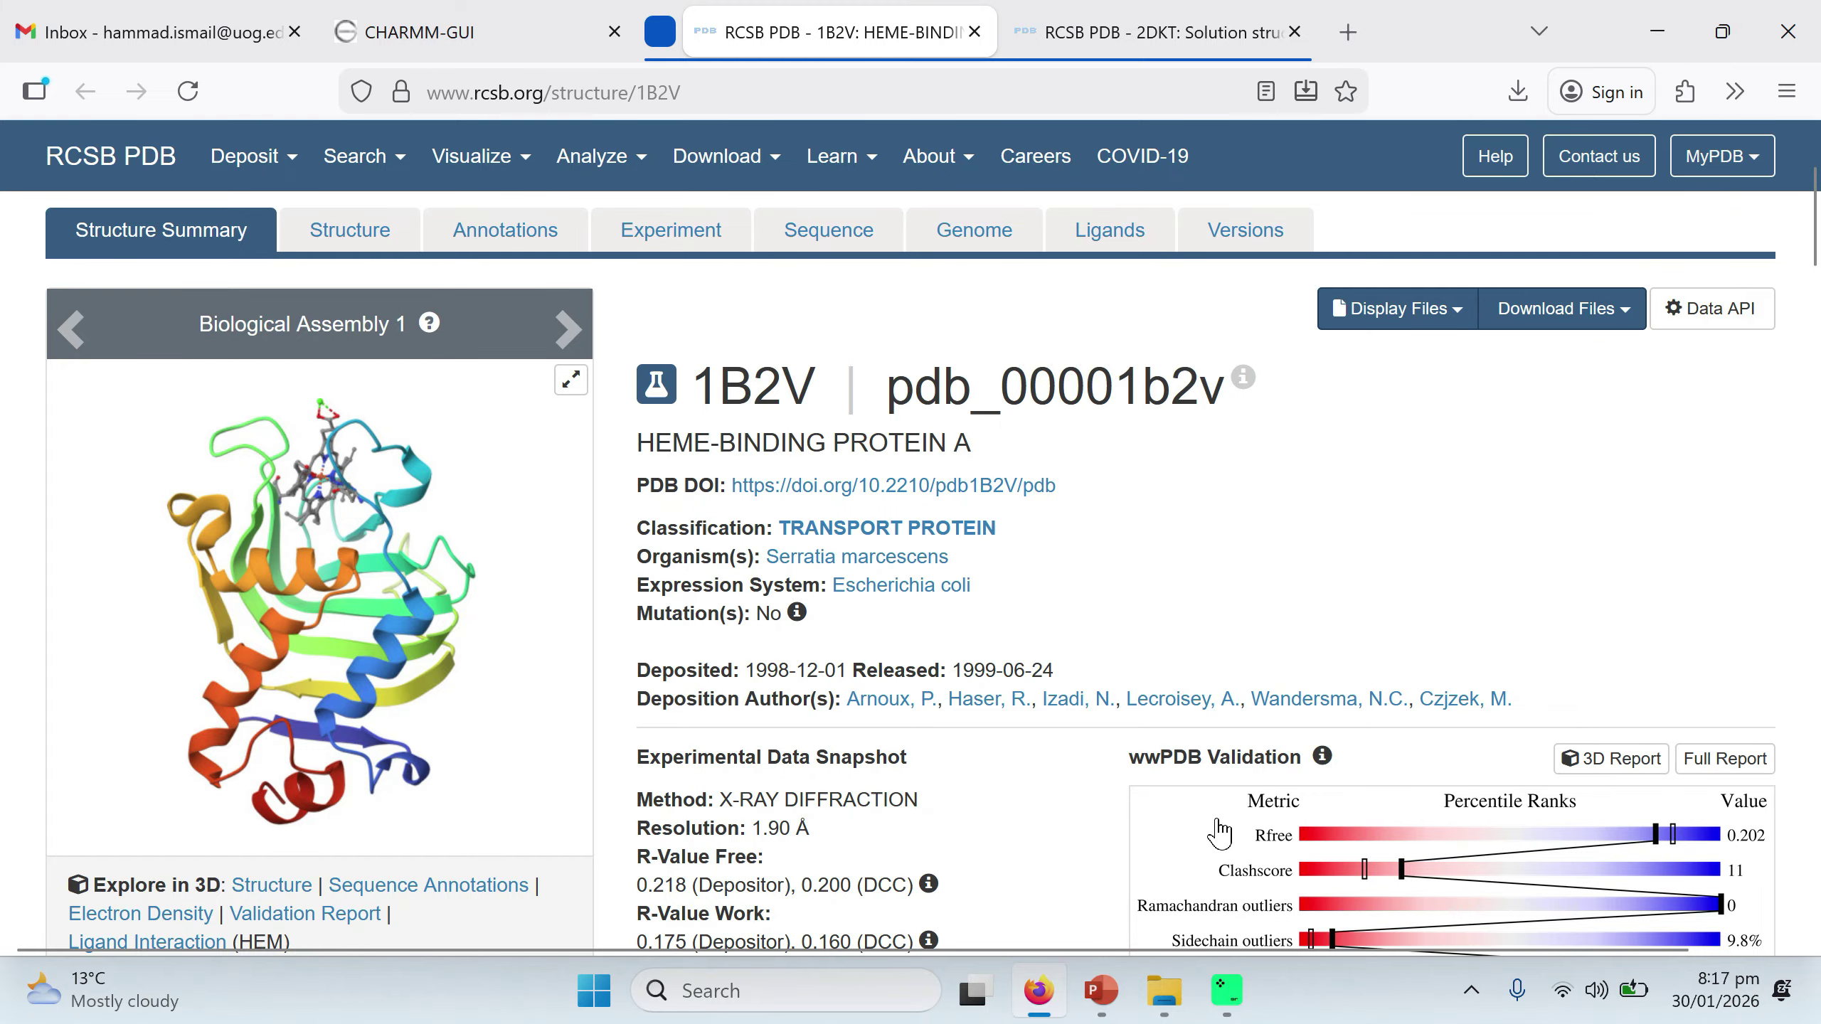
click(1658, 44)
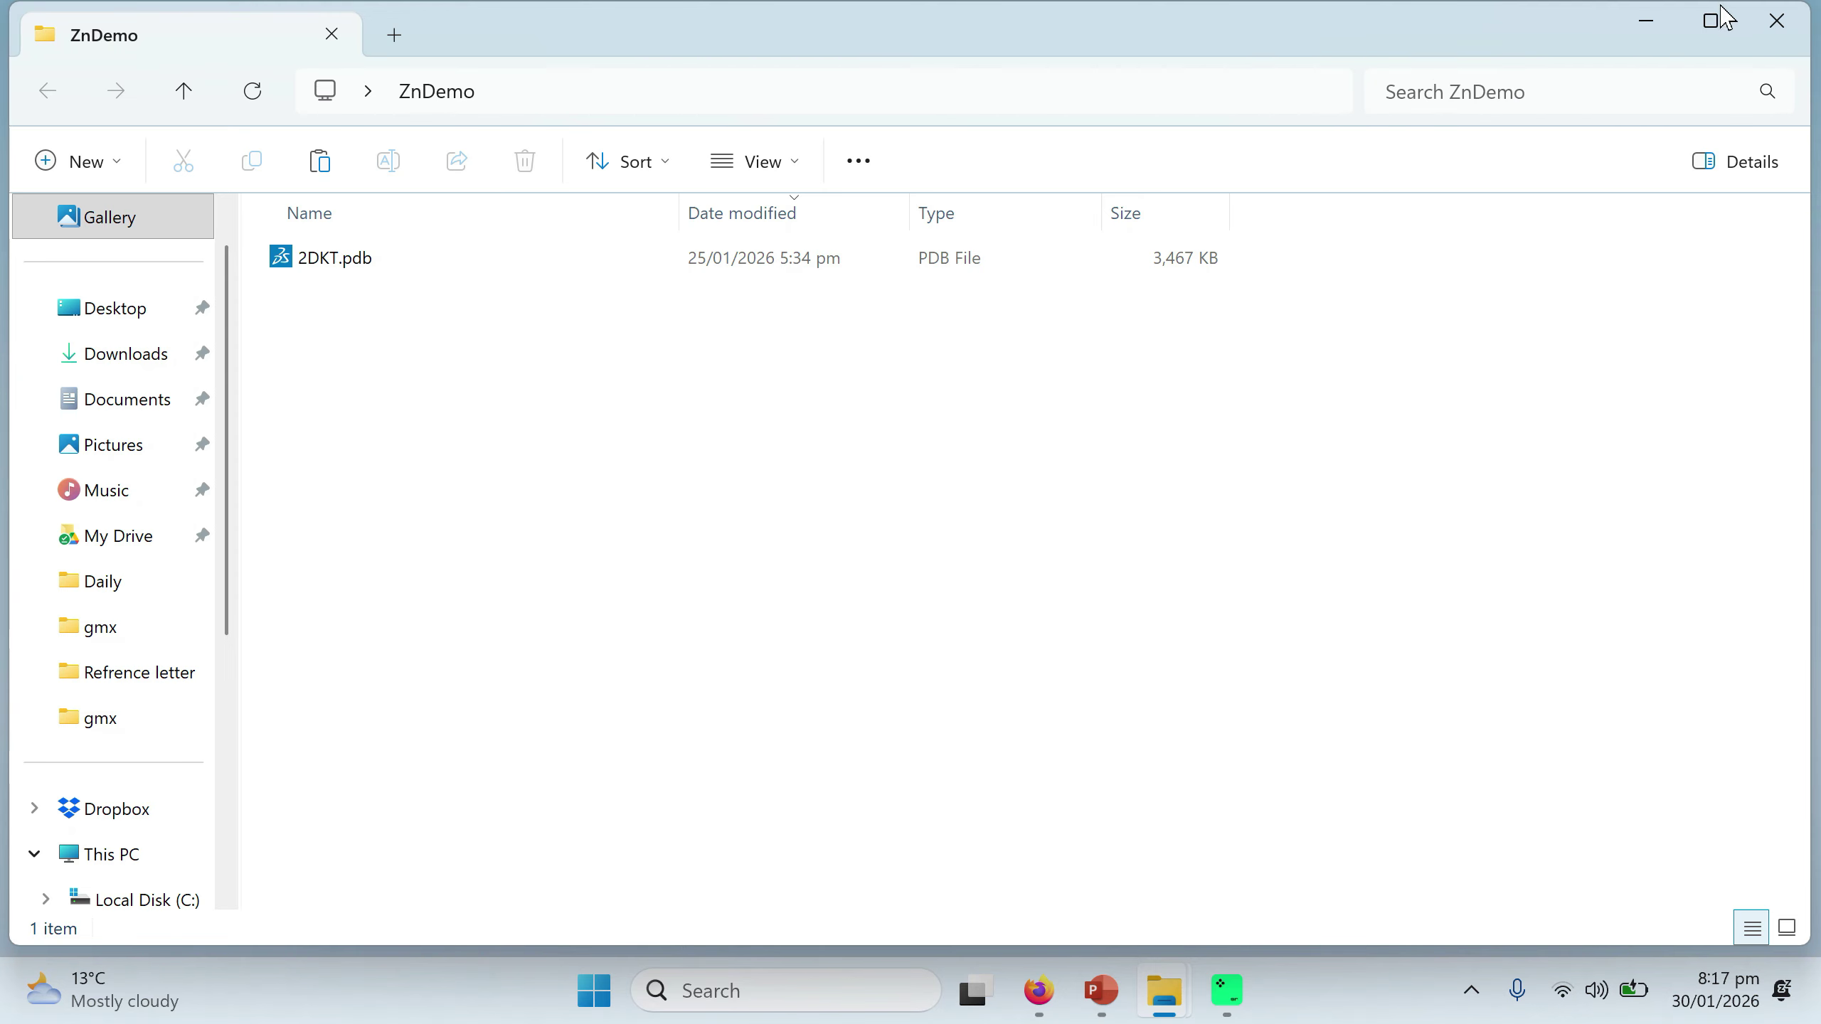
Open the 1B2V structure file from the HEMEdemo desktop folder in Discovery Studio and inspect the protein with its bound heme.
click(1774, 21)
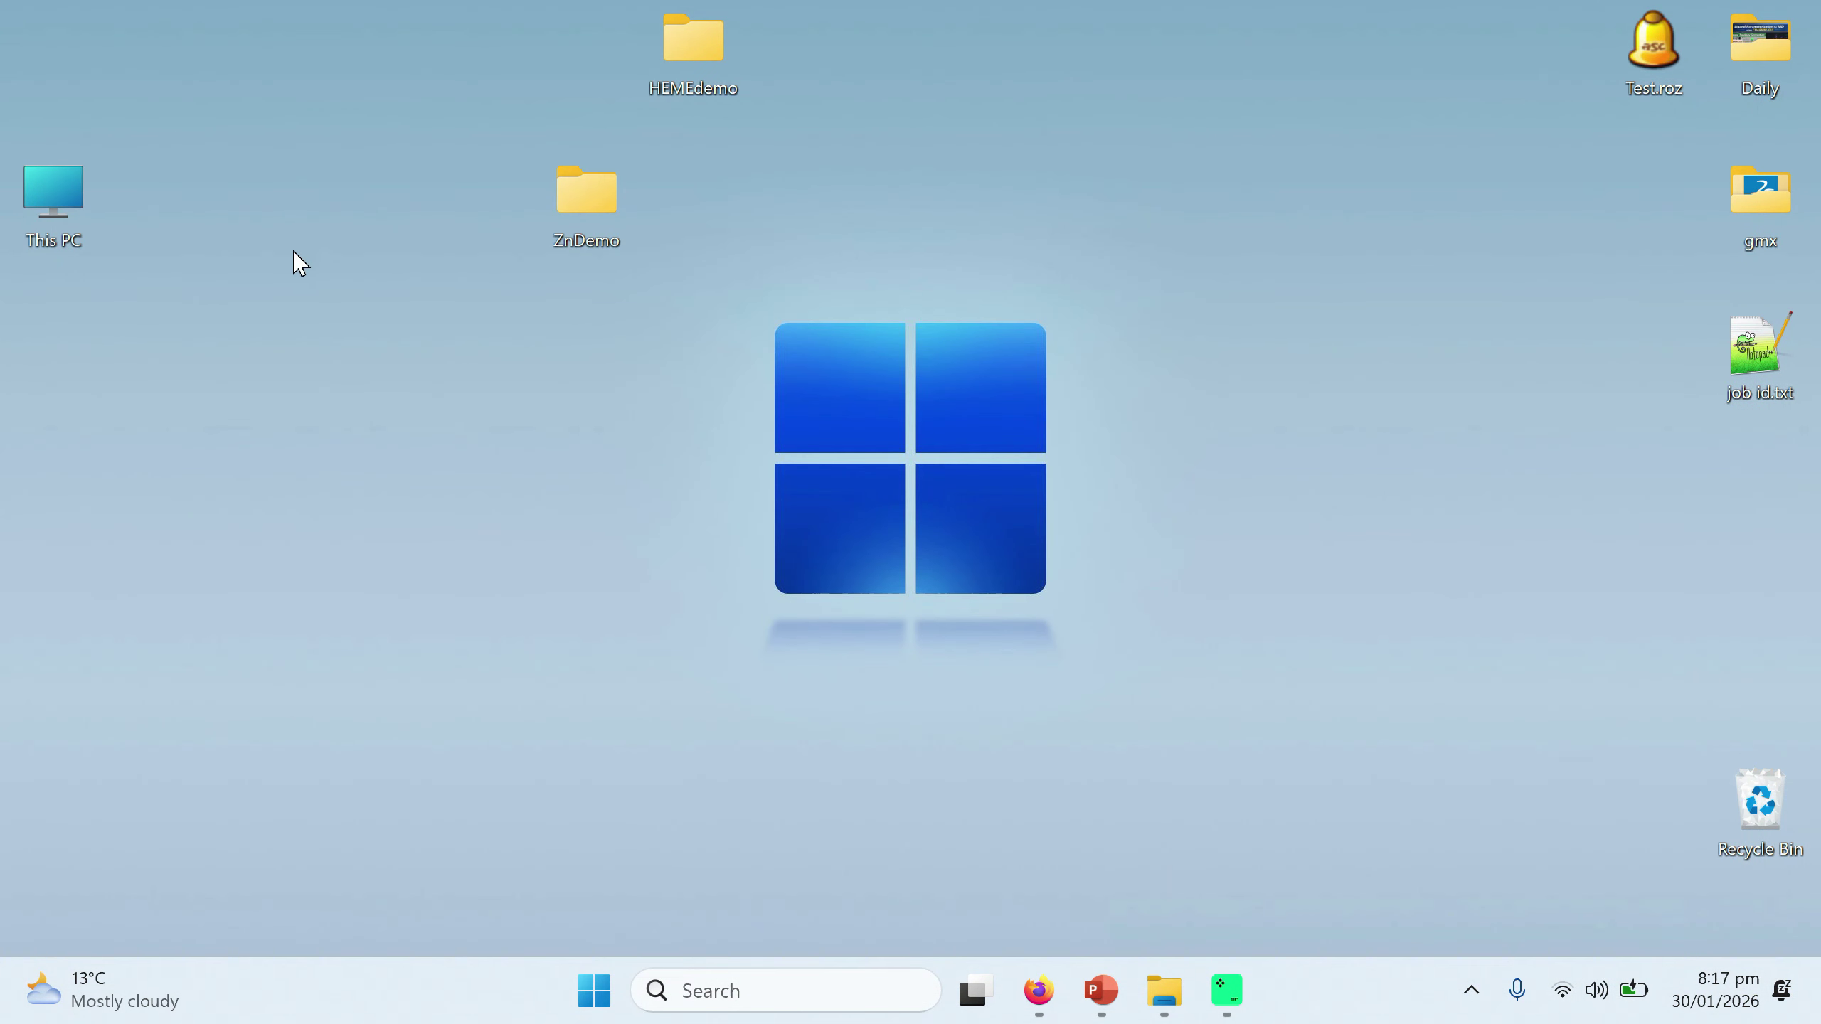
double_click(685, 68)
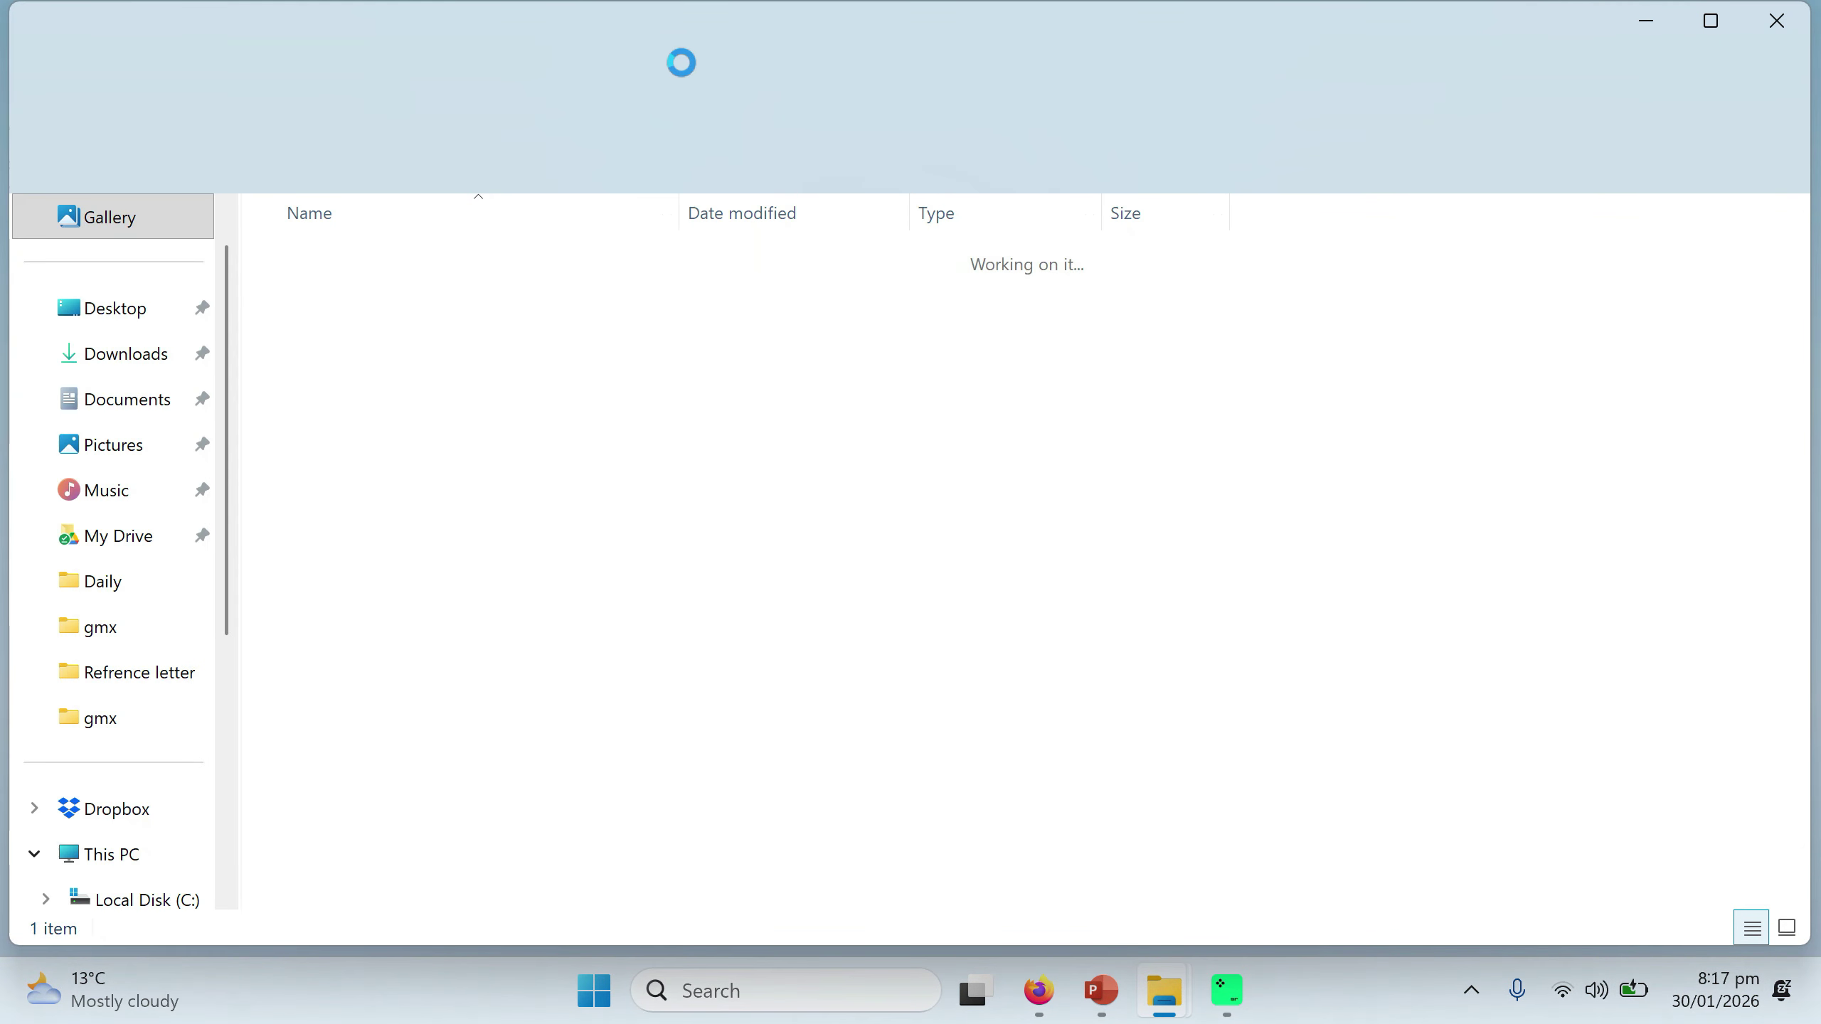
double_click(319, 267)
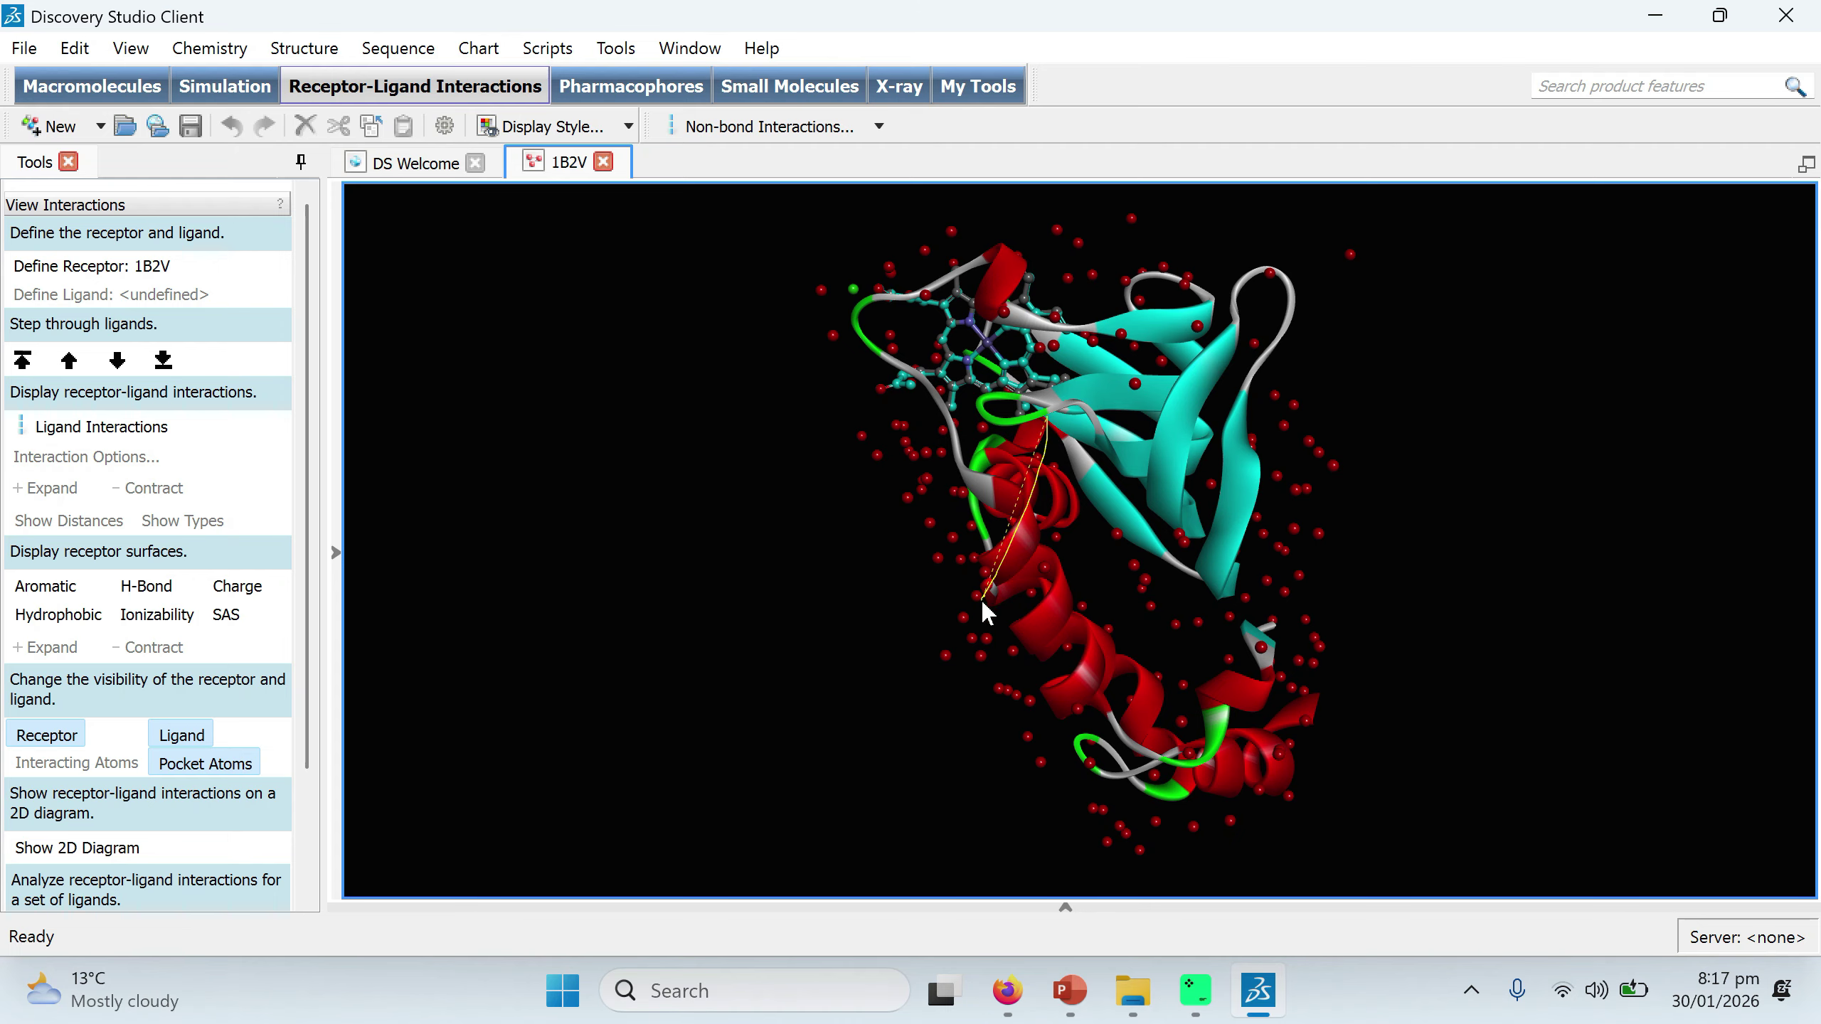
drag(982, 602, 982, 602)
drag(1481, 571, 1352, 843)
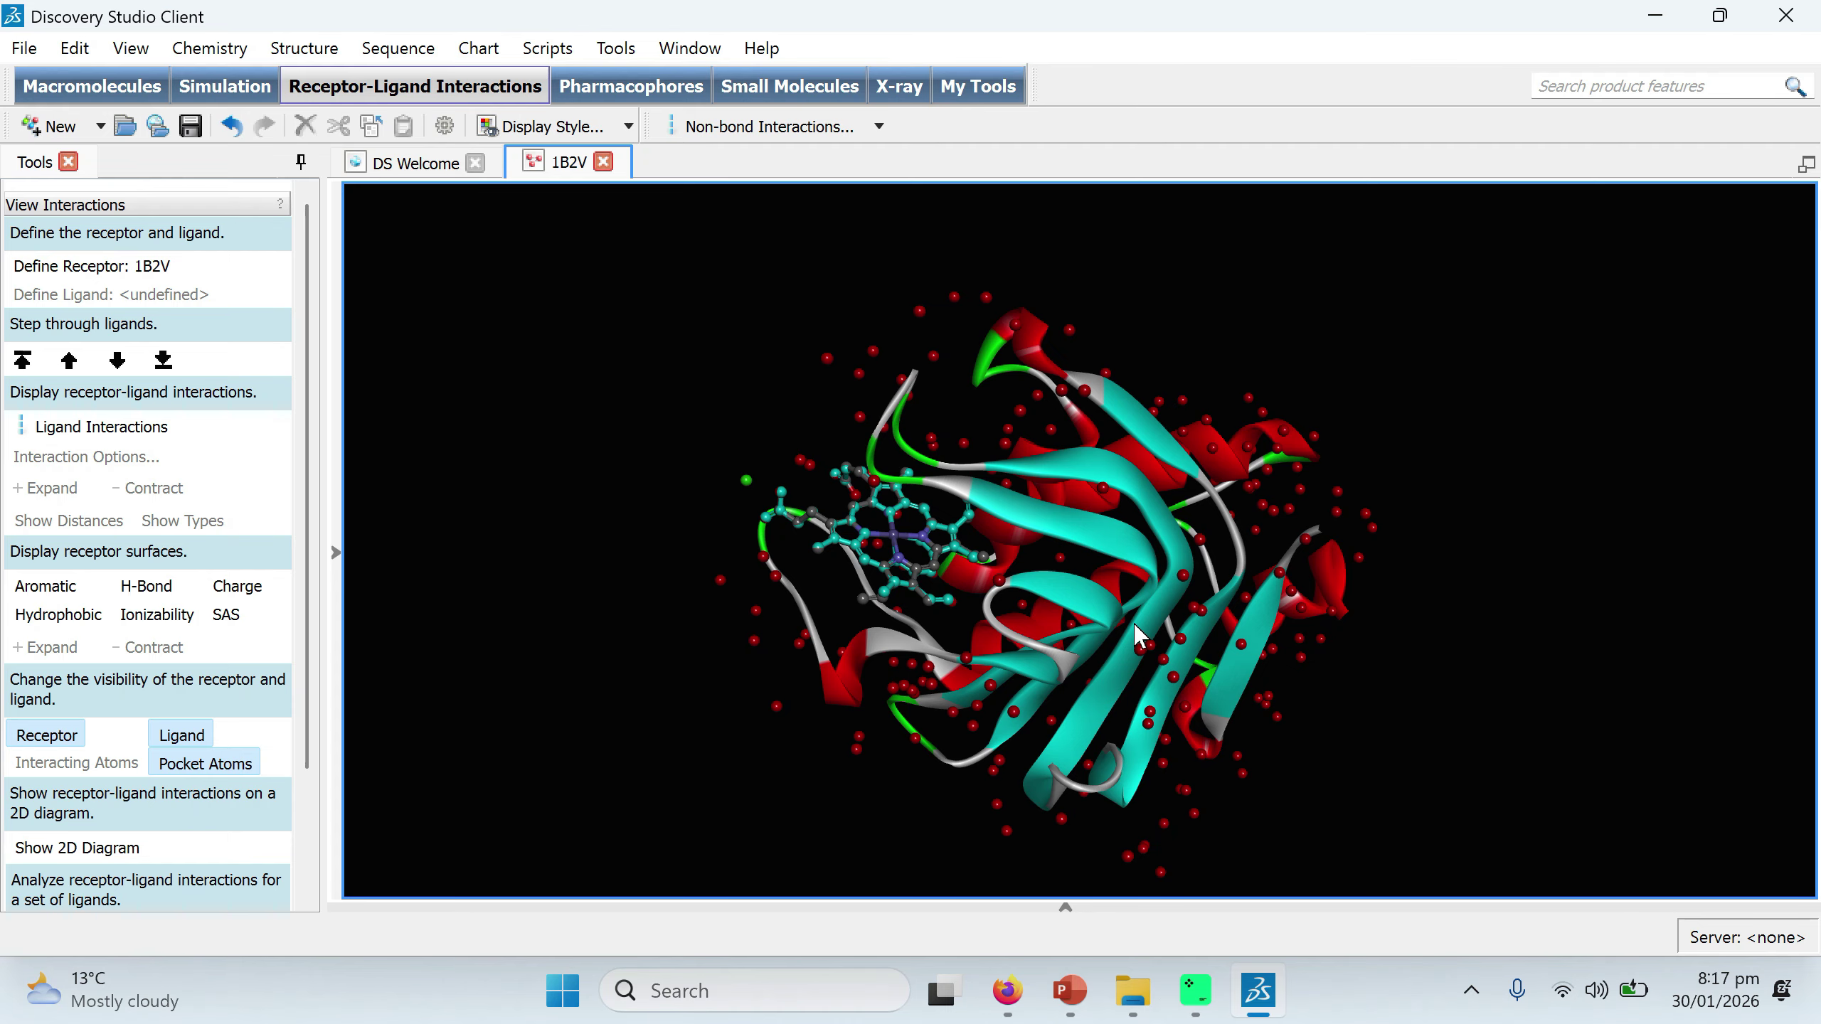
Return to Solution Builder in the browser, upload 1B2V.pdb from the HEMEdemo folder in PDB format, and proceed to model/chain selection.
click(1007, 990)
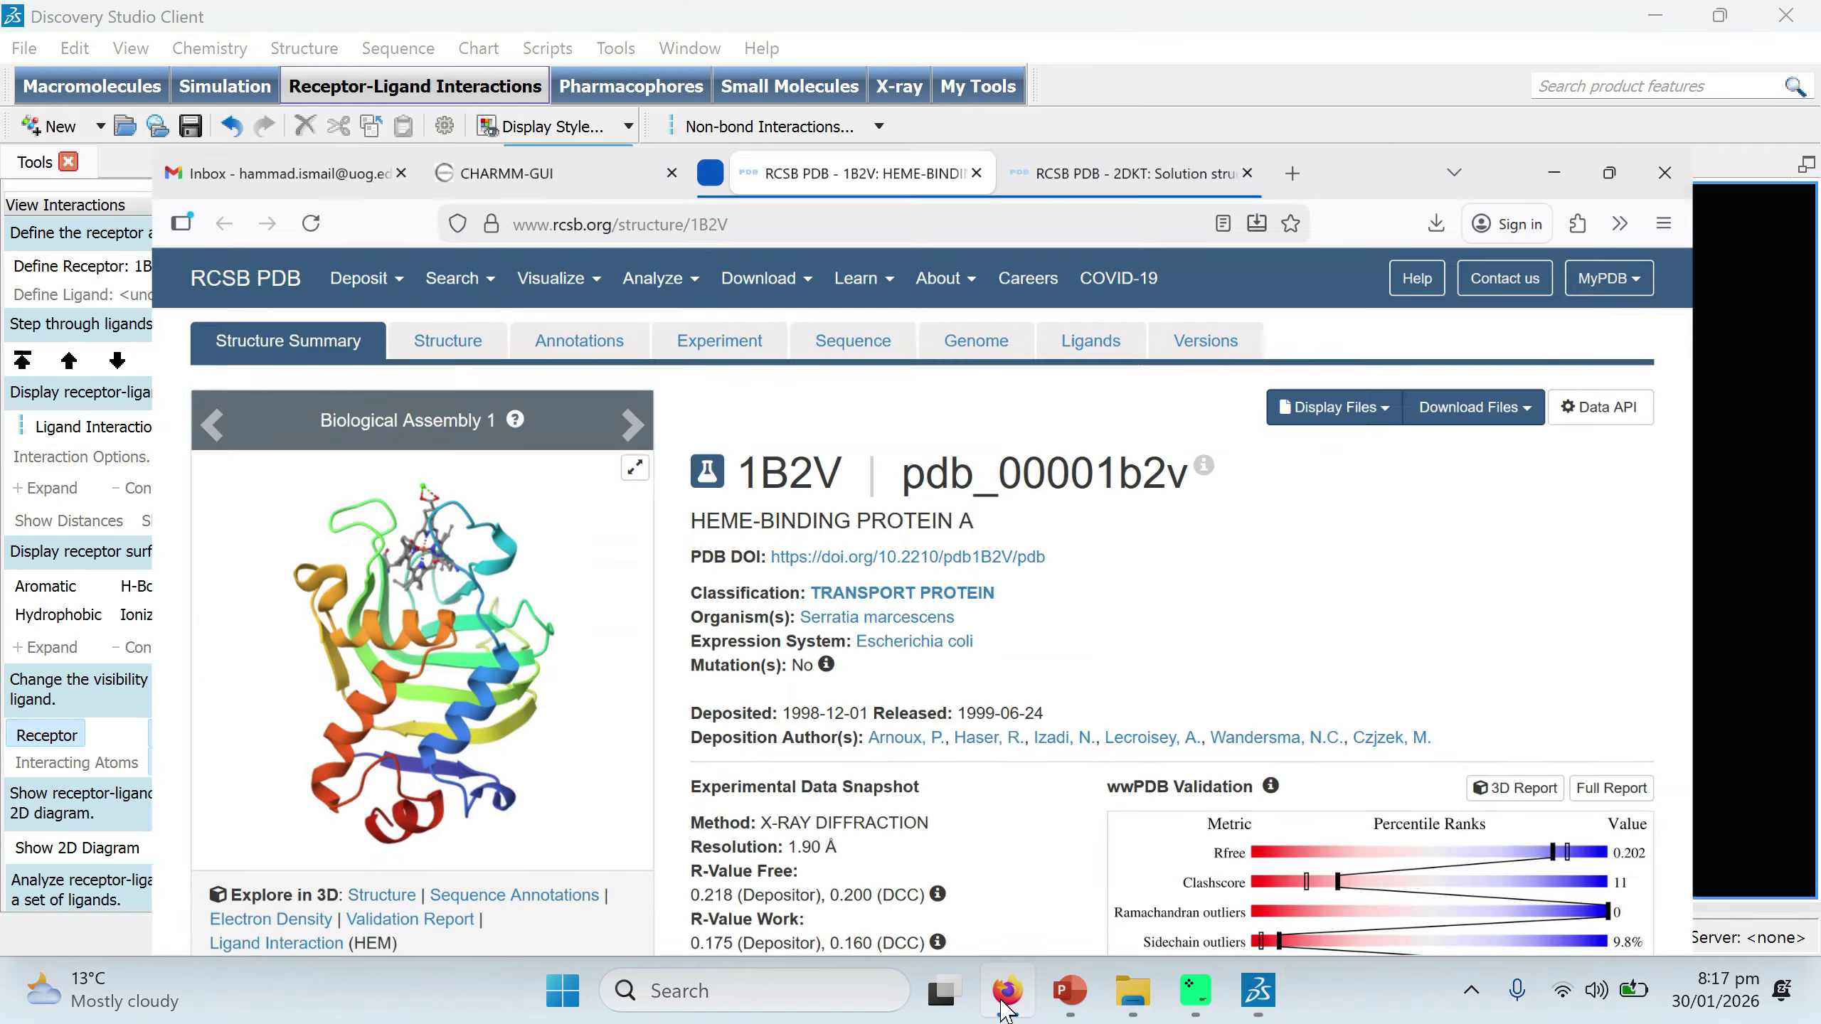
click(438, 31)
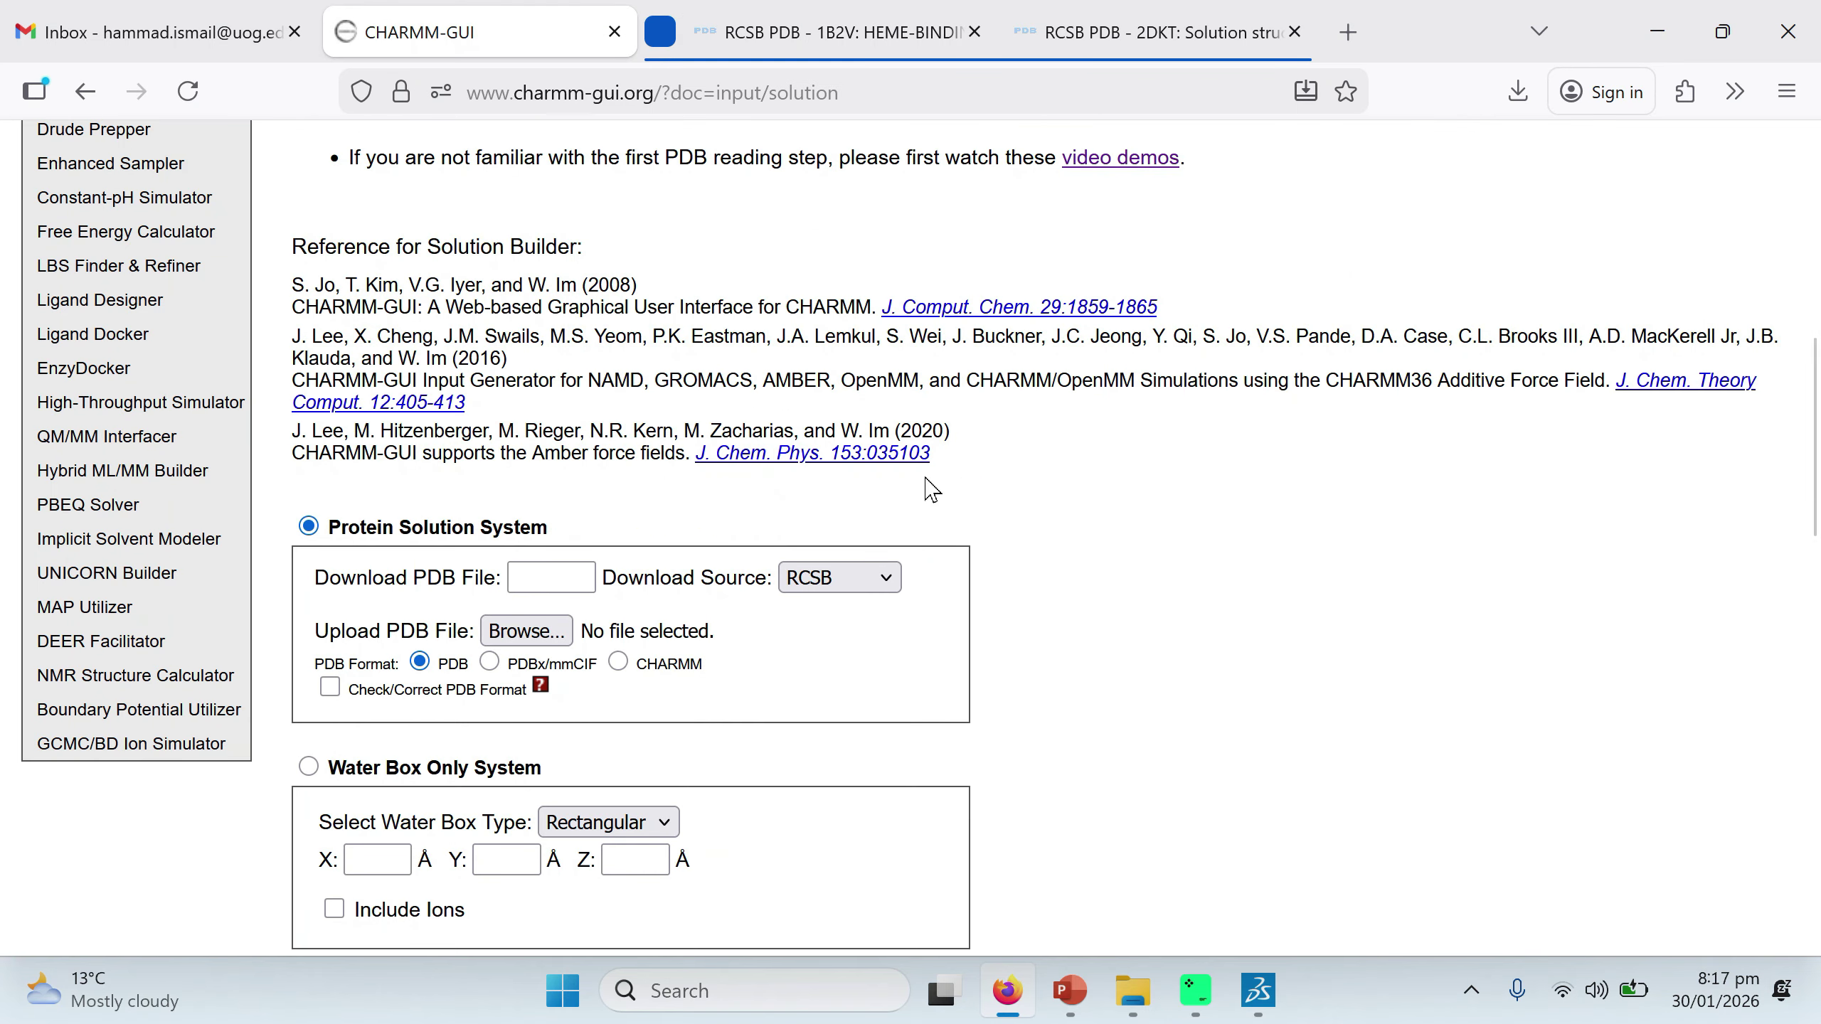
scroll(1133, 592, down, 3)
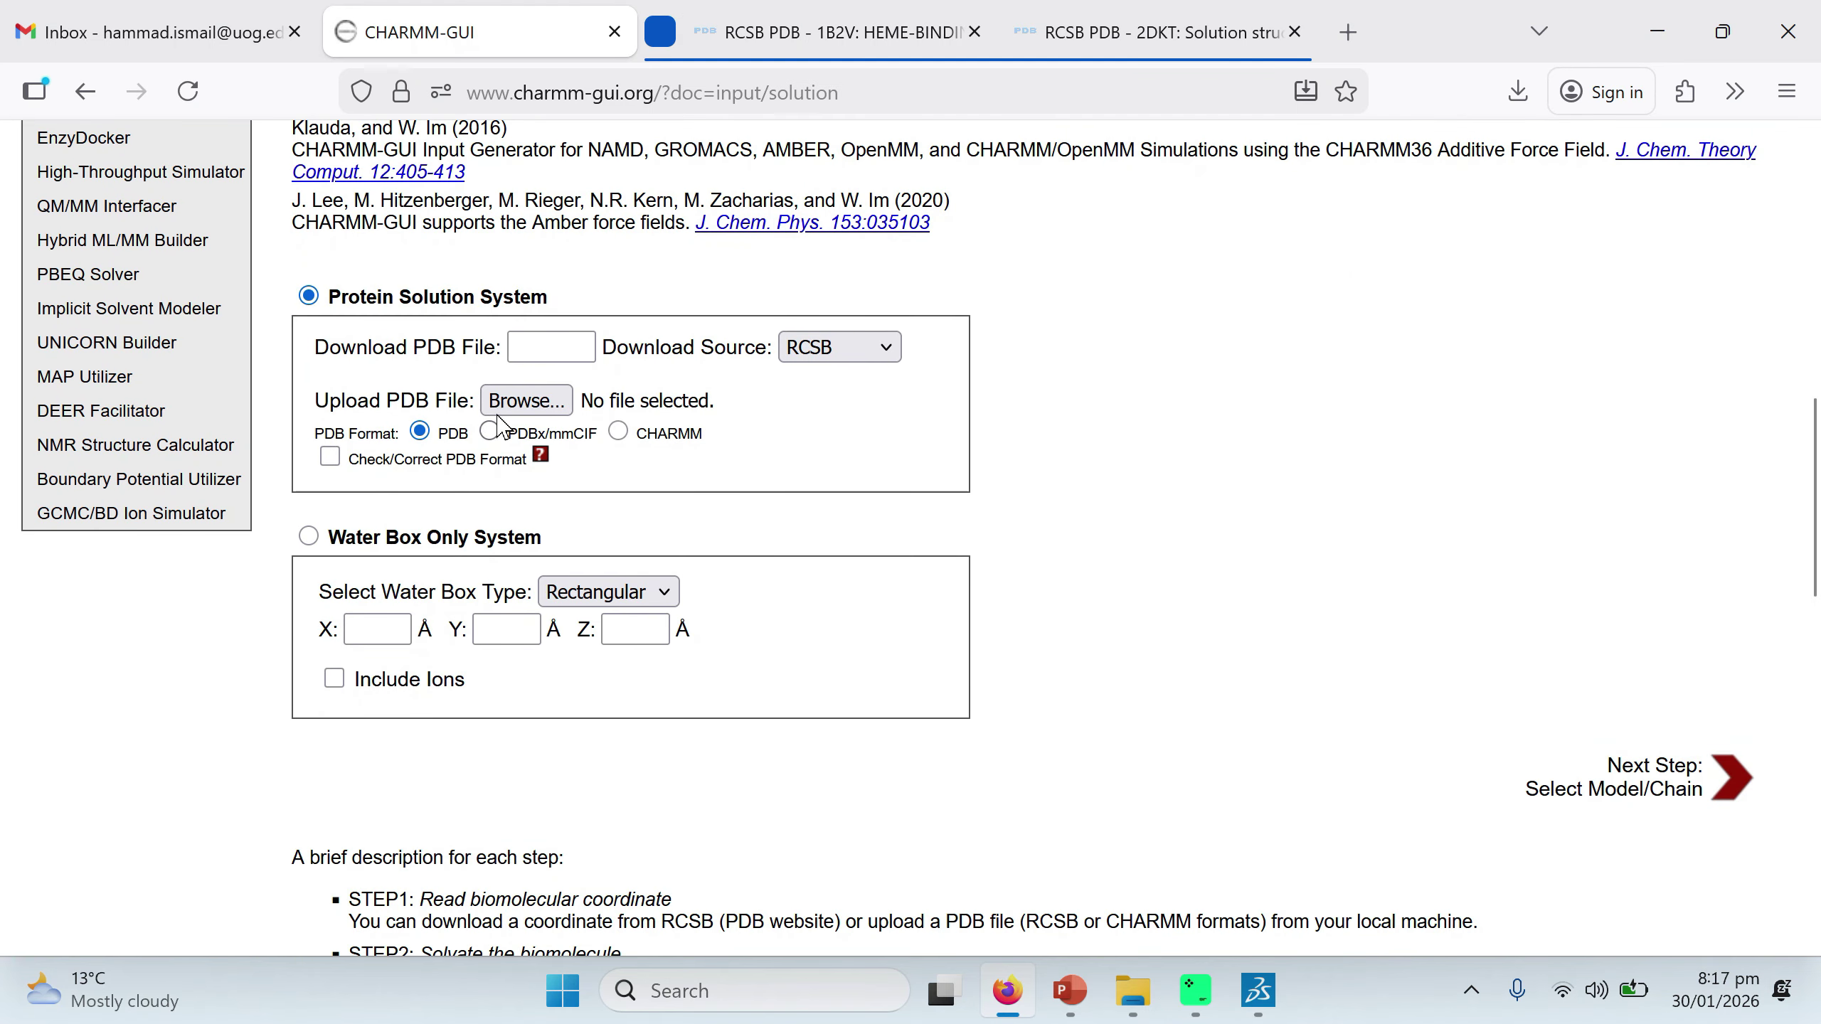
click(526, 401)
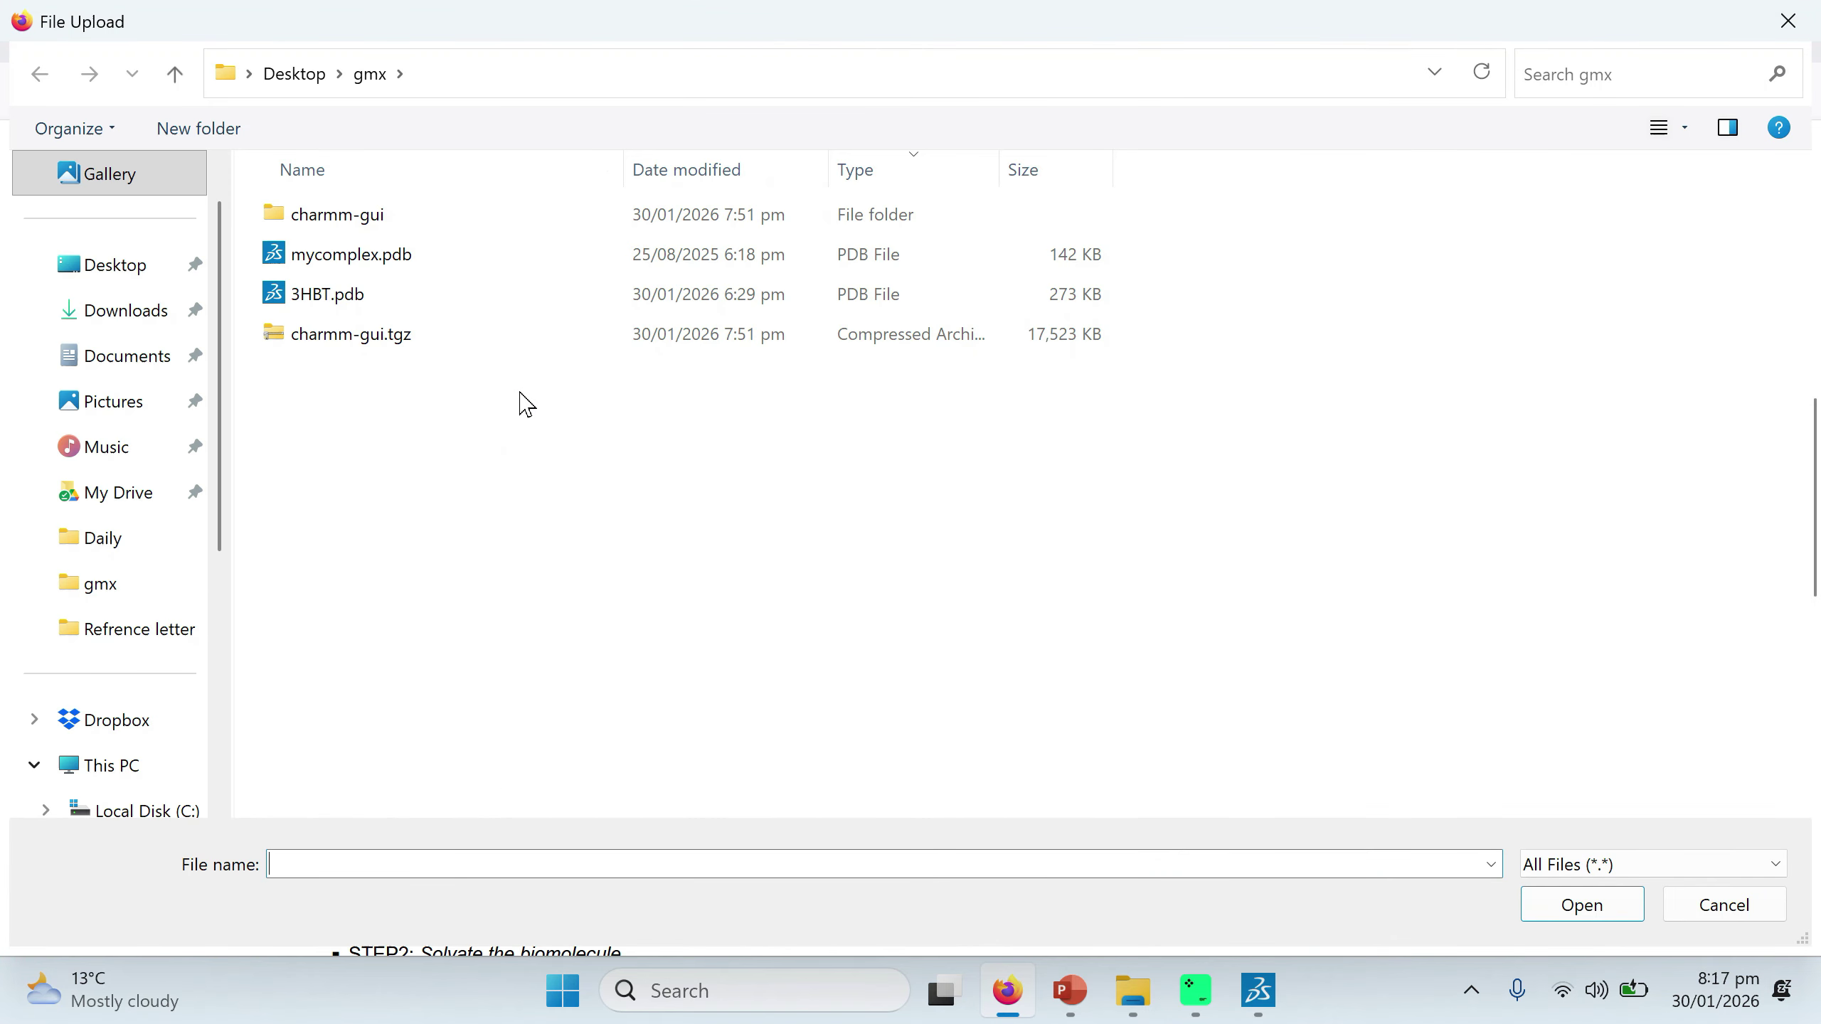
click(177, 92)
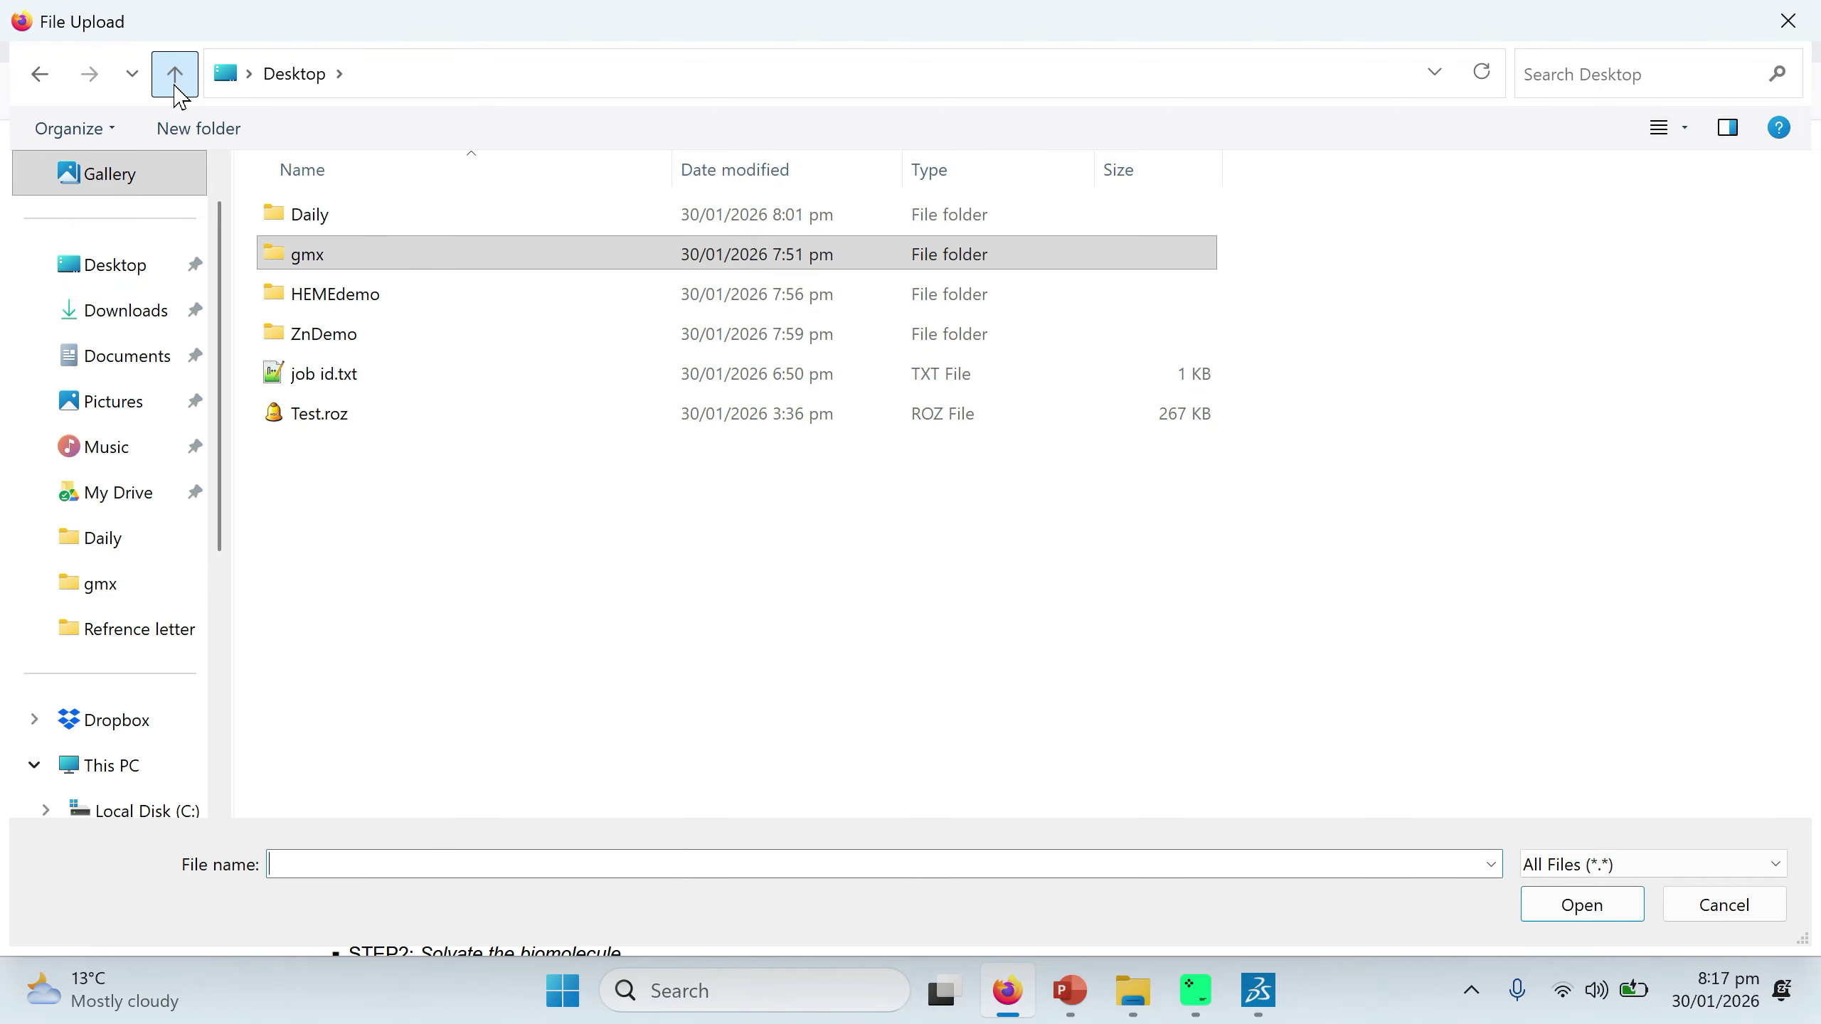
double_click(309, 293)
double_click(297, 216)
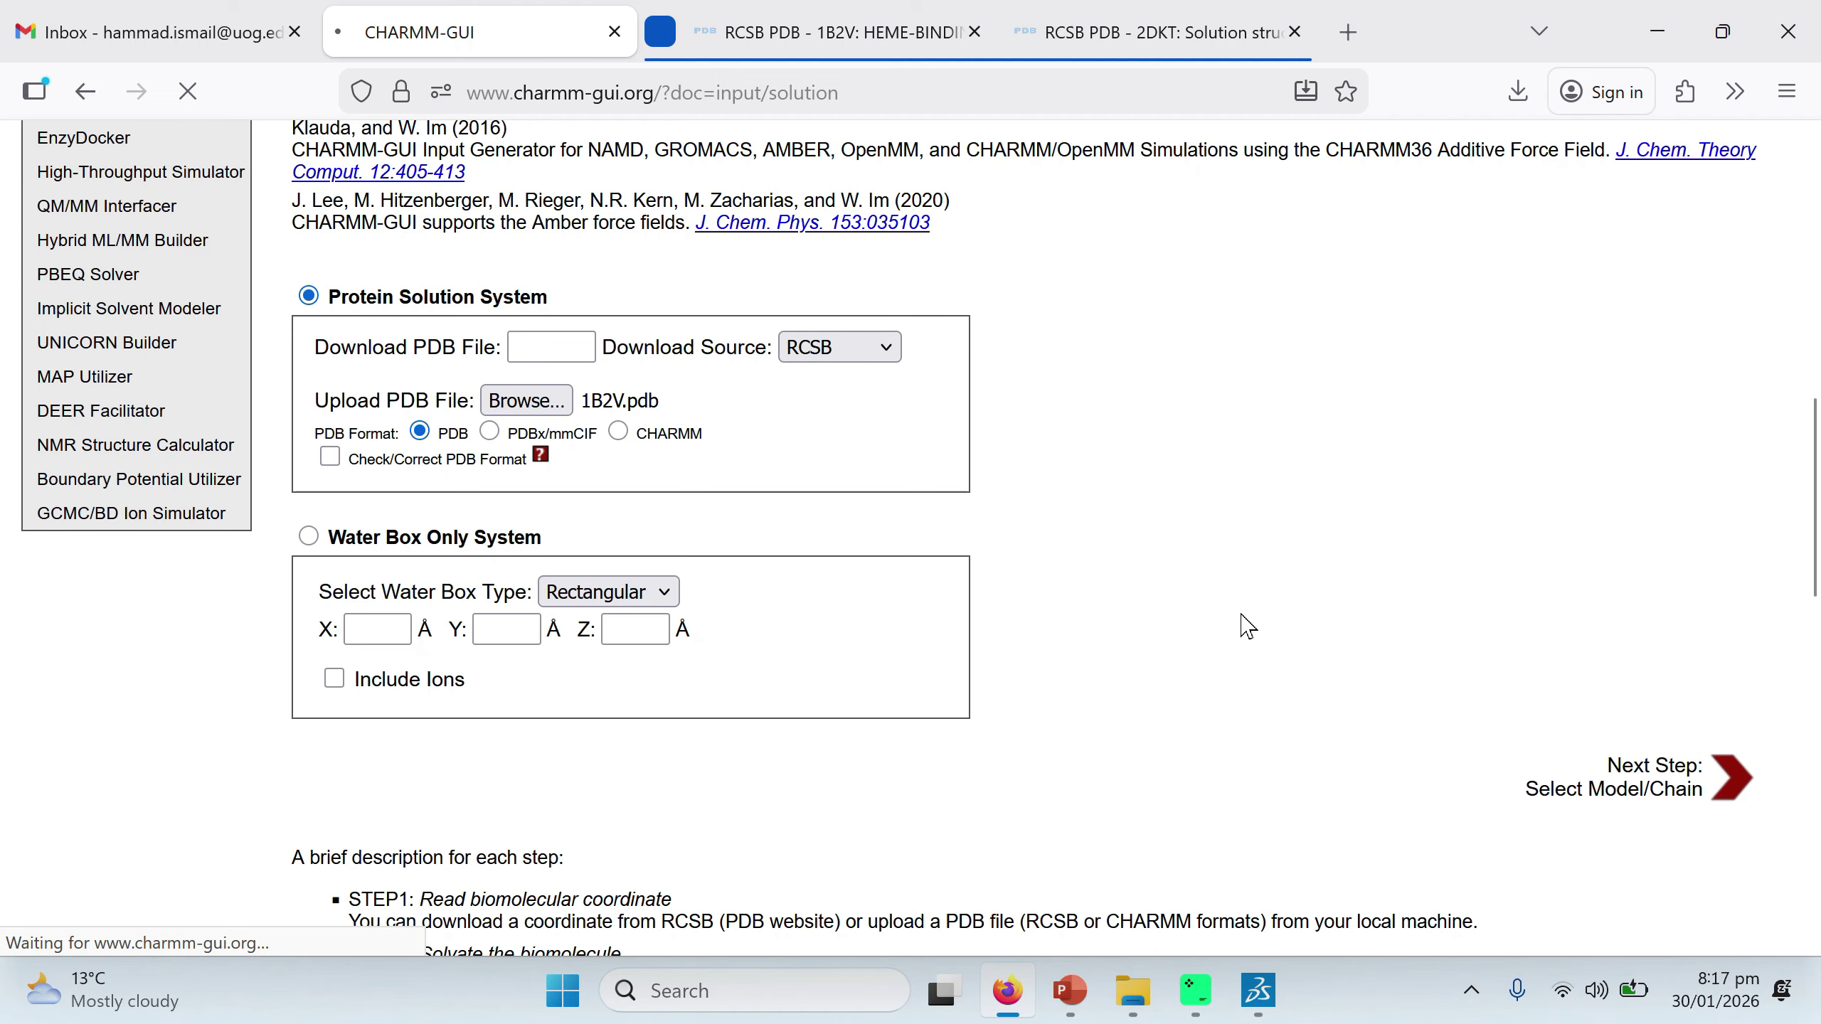
Include the protein chain PROA and the HEM hetero chain HETB, leaving out CA and water, and proceed to PDB manipulation.
scroll(727, 216, down, 4)
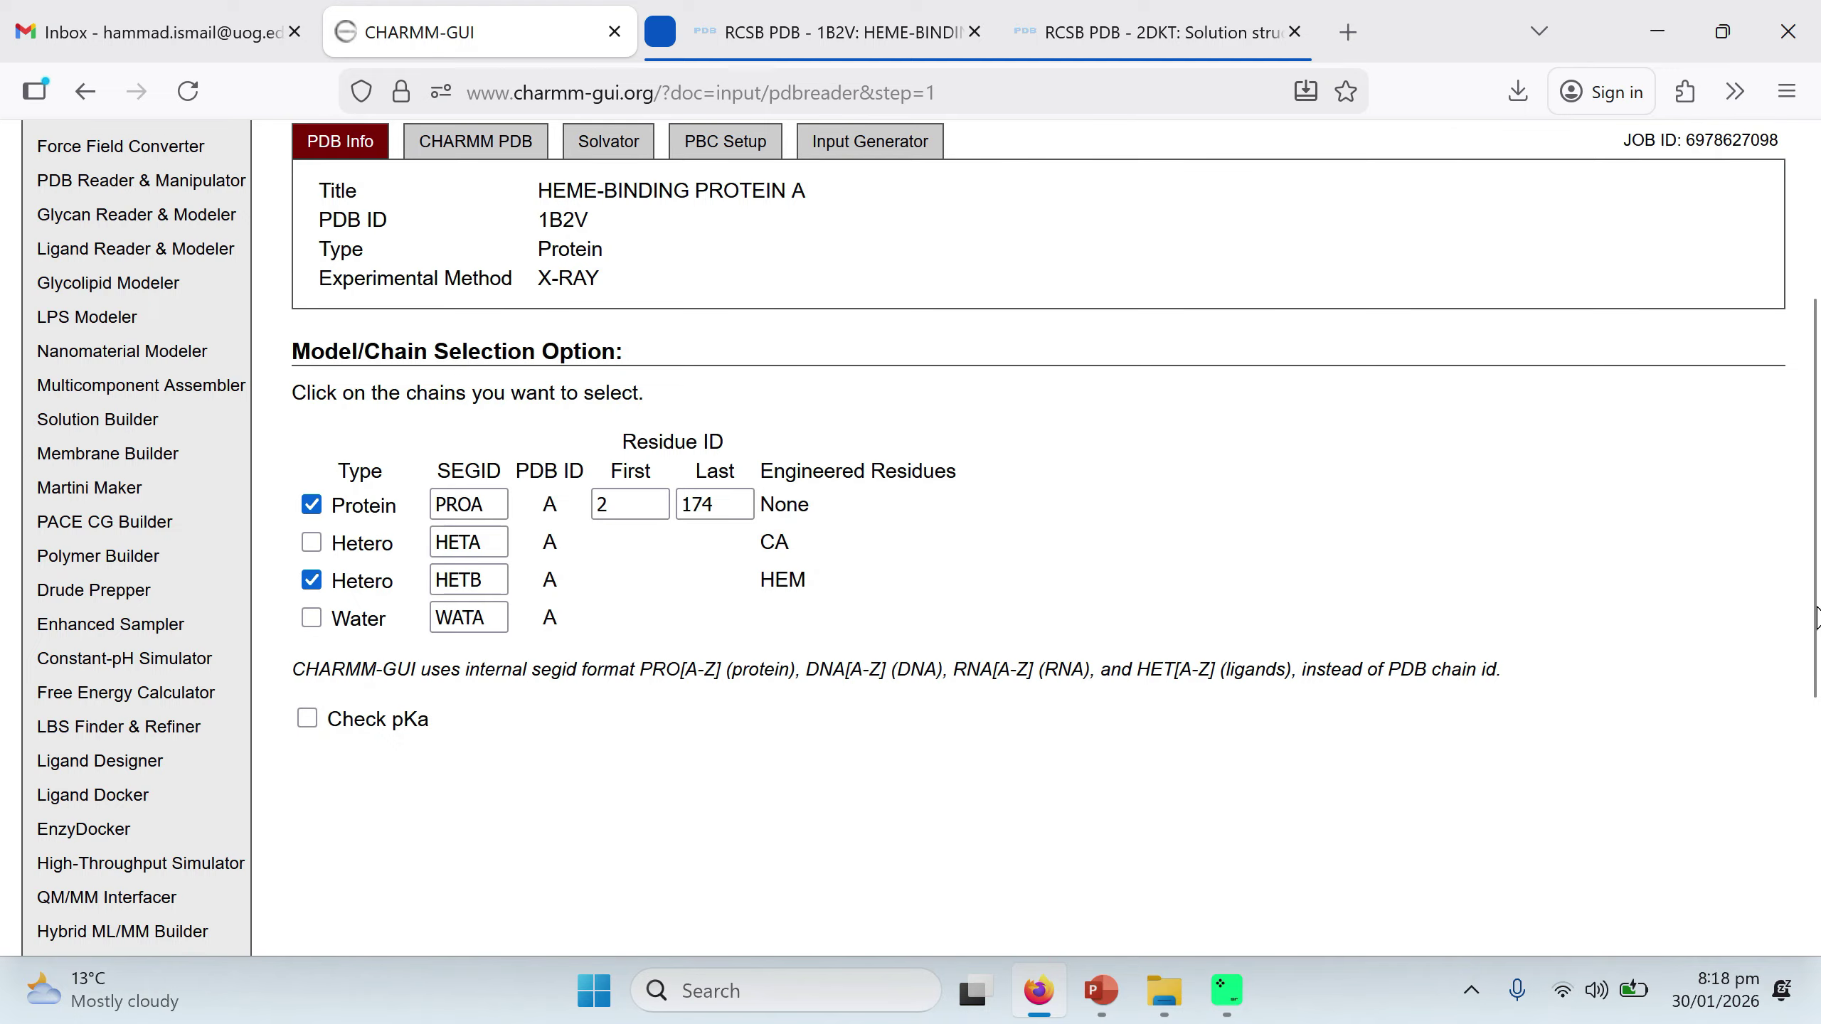
drag(1817, 616, 1818, 875)
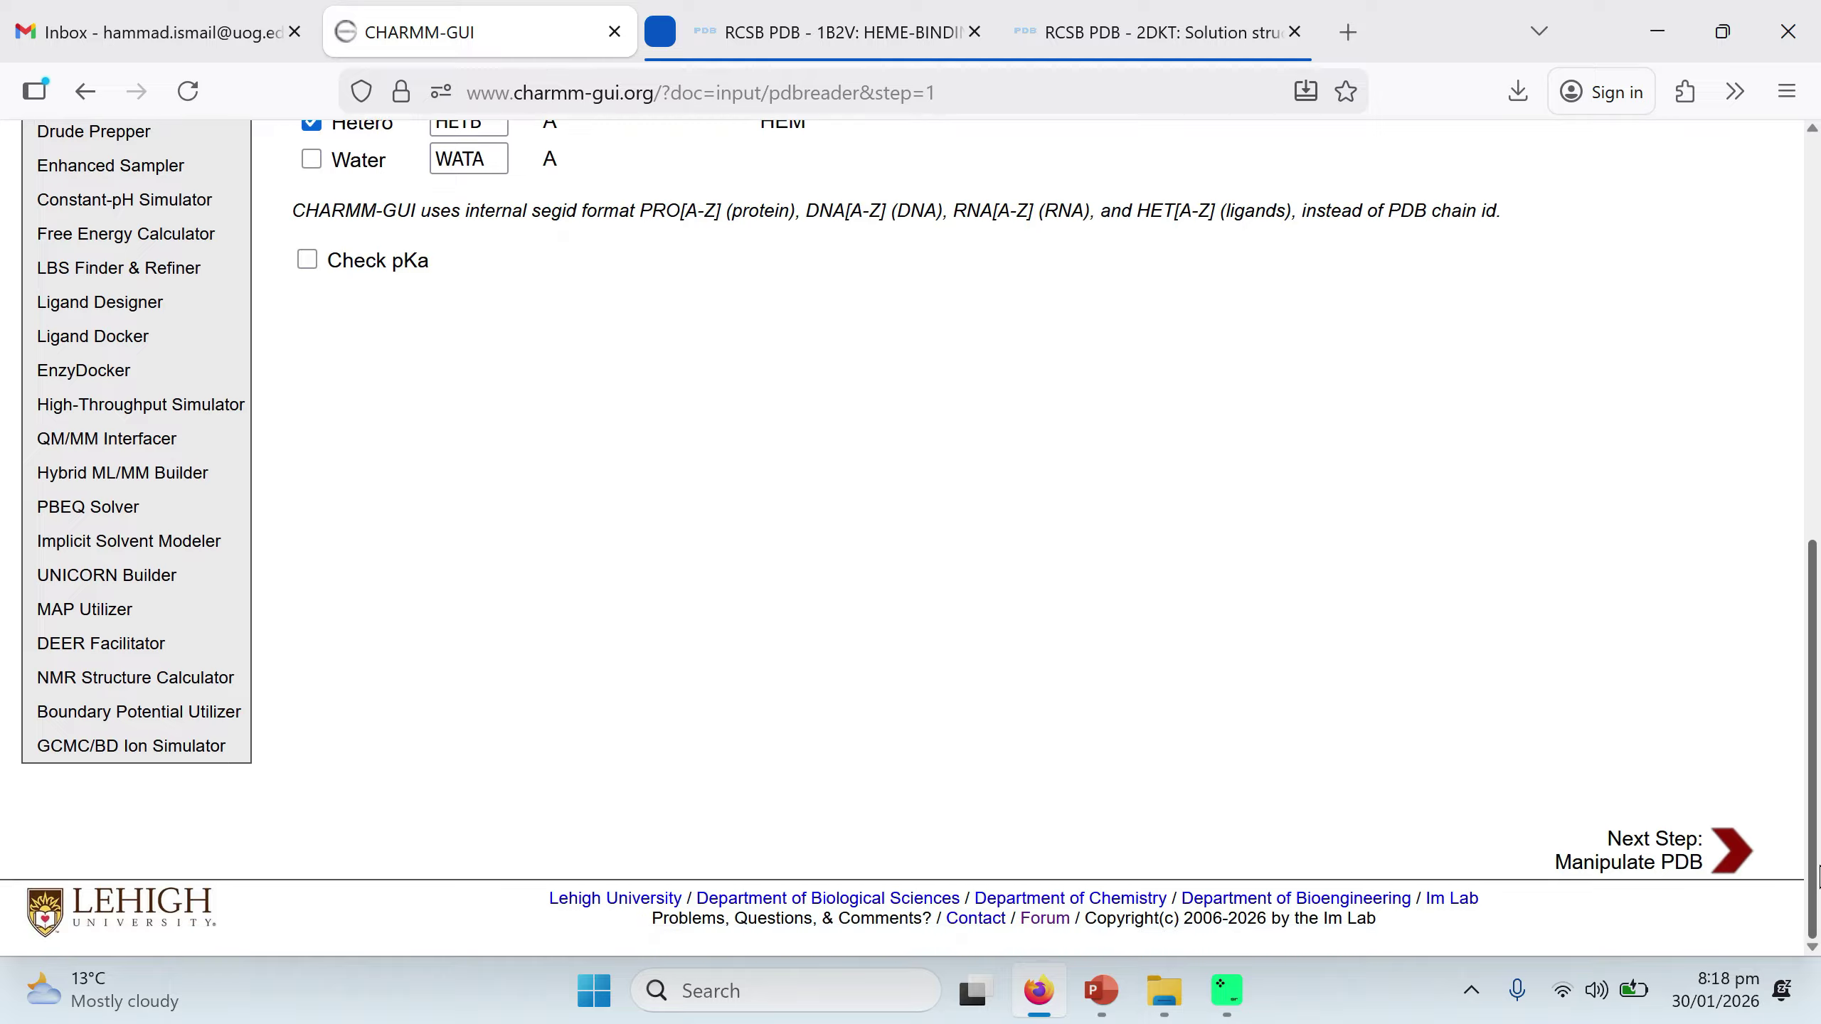
click(1642, 845)
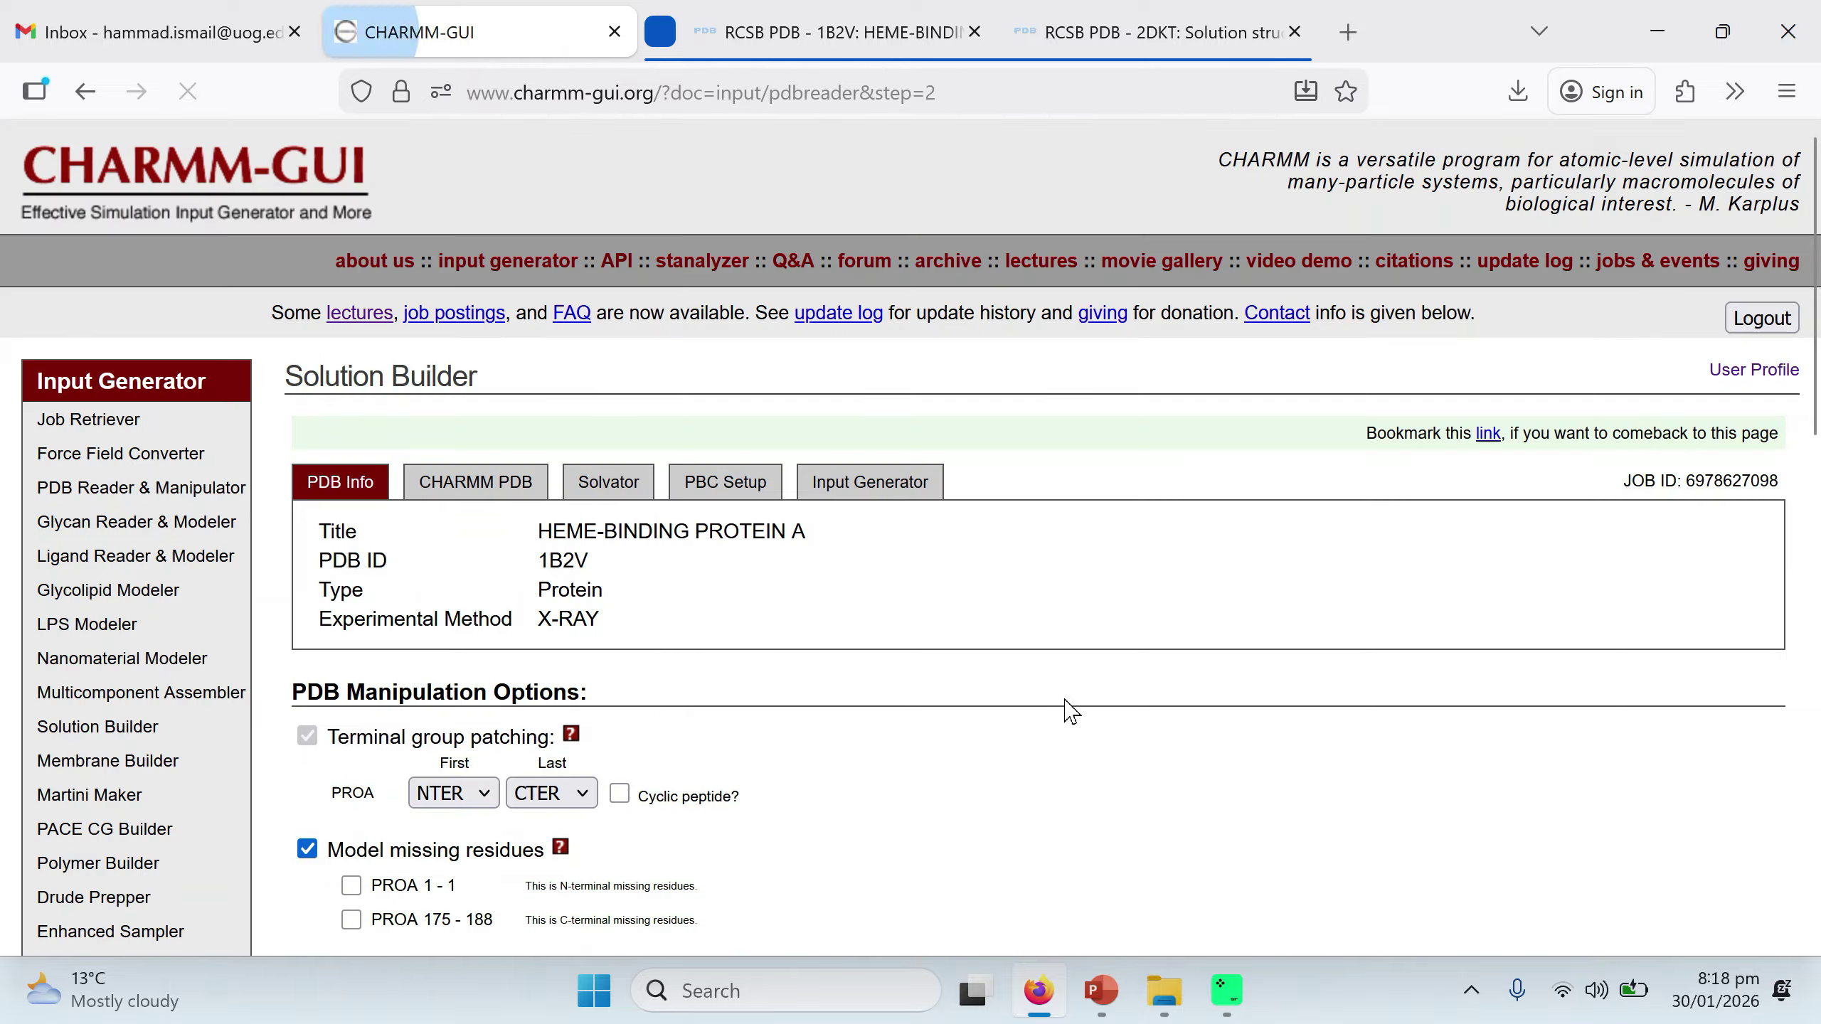
Examine the PDB manipulation options, including terminal group patching, missing residues, protonation state and disulfide bonds.
scroll(1294, 781, down, 3)
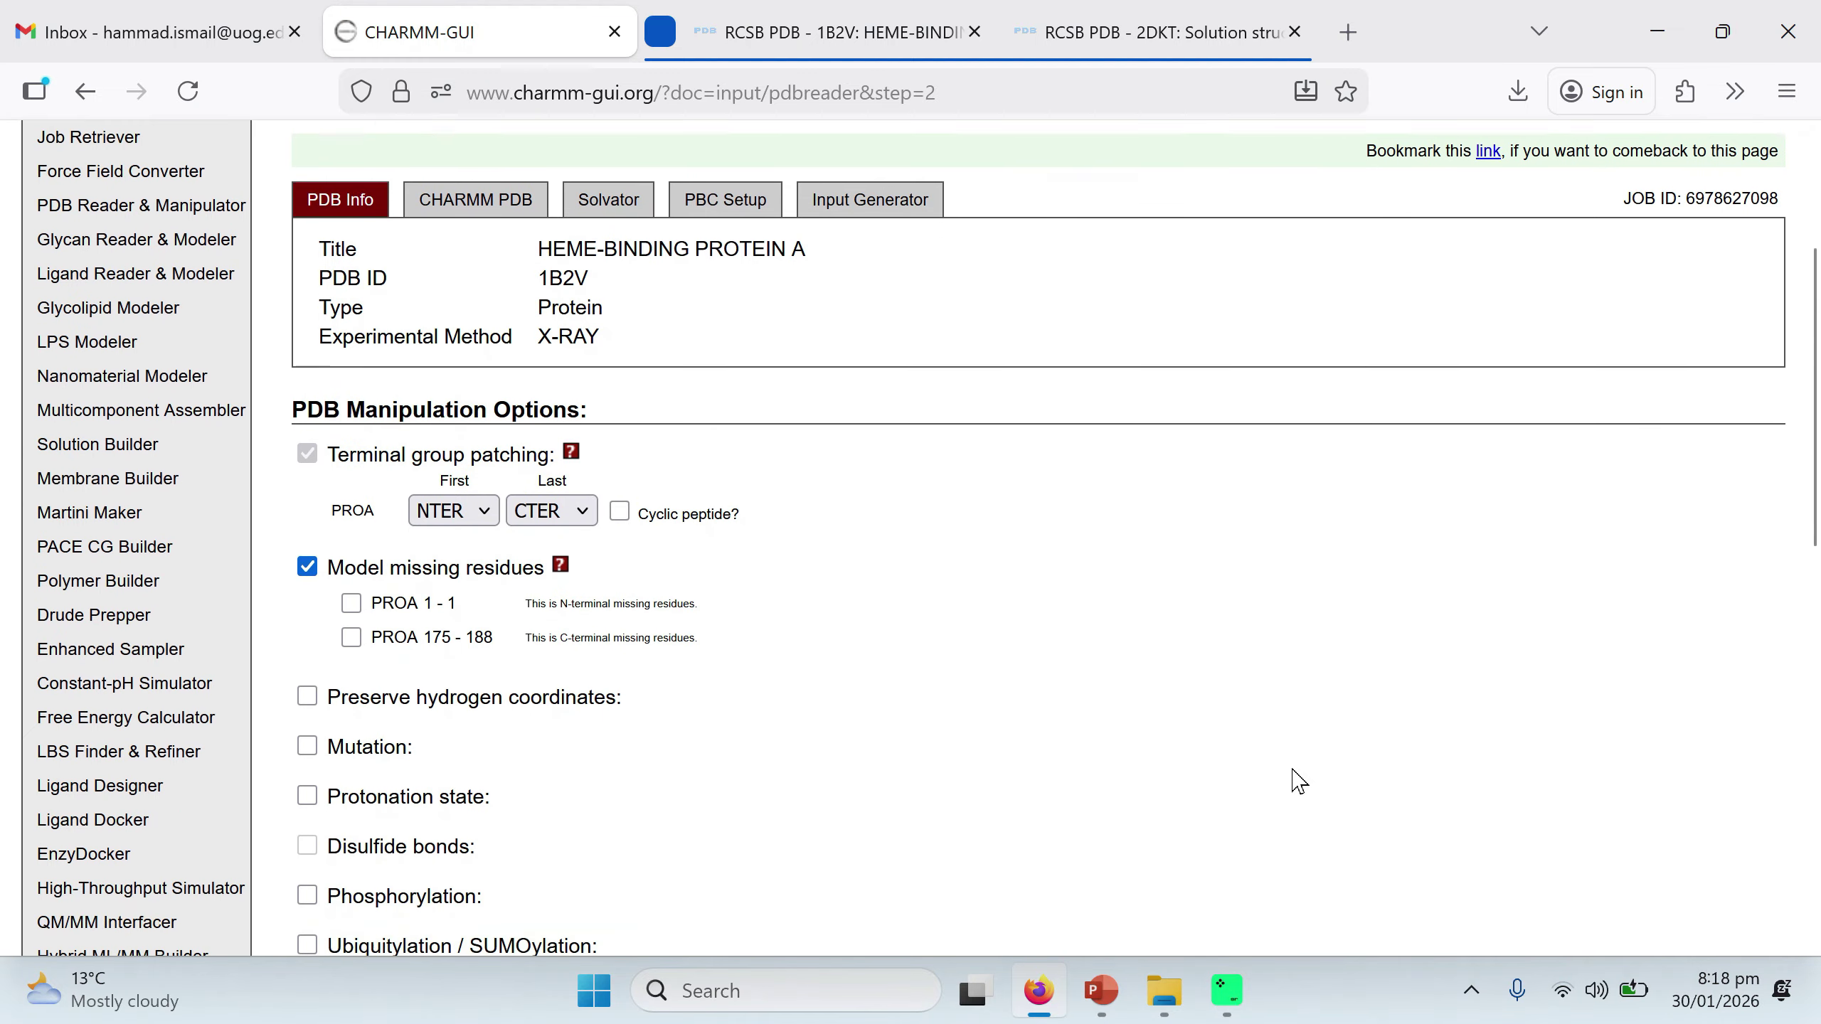
scroll(1295, 781, down, 2)
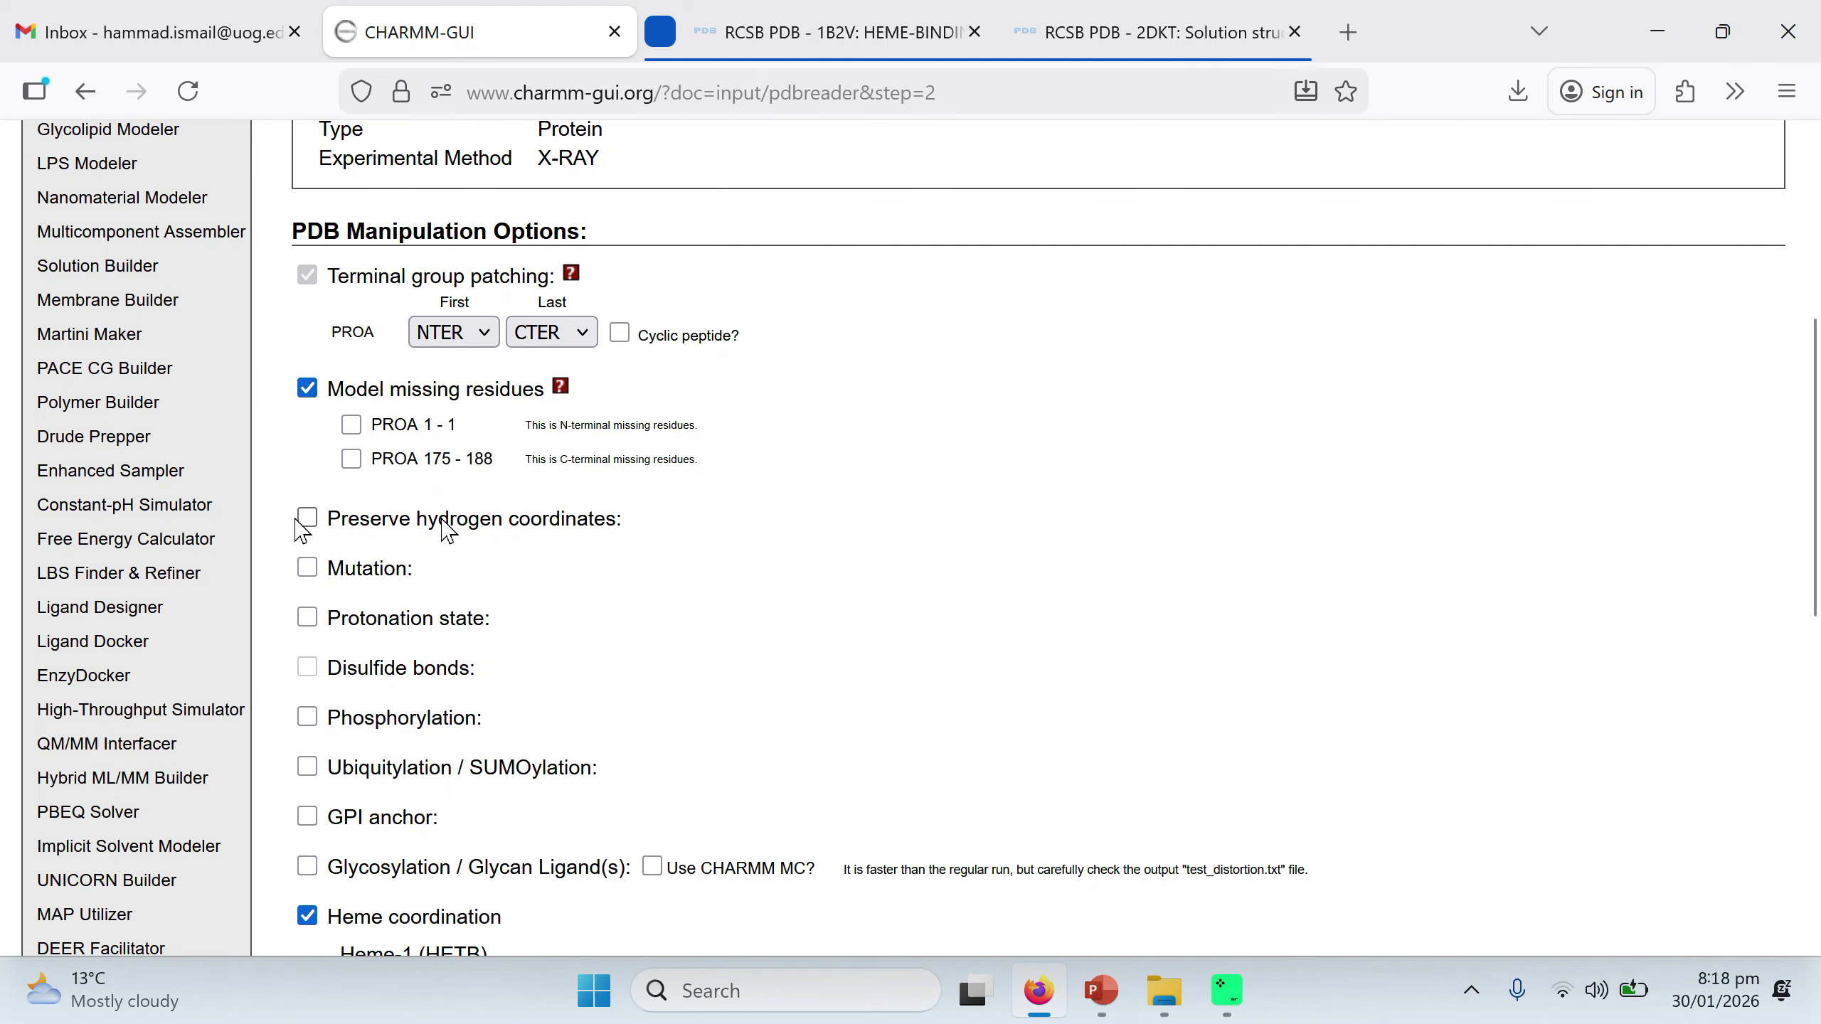
scroll(764, 531, down, 1)
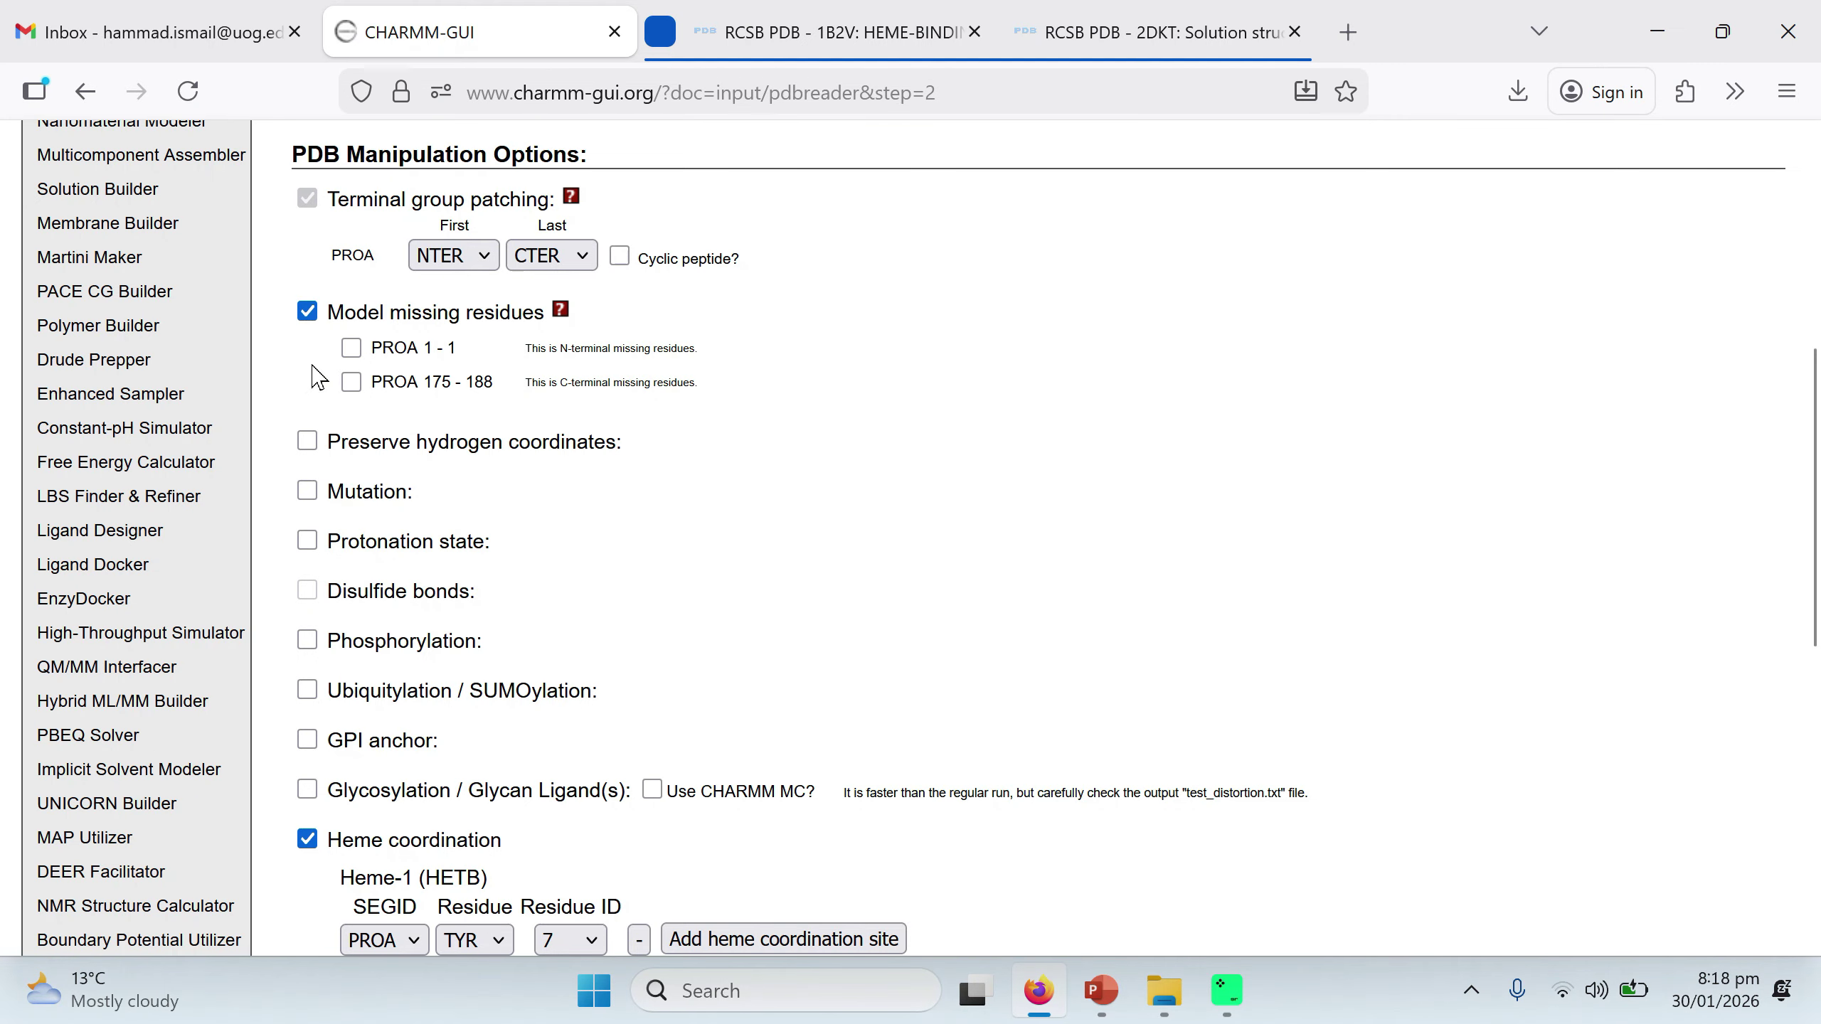
click(308, 311)
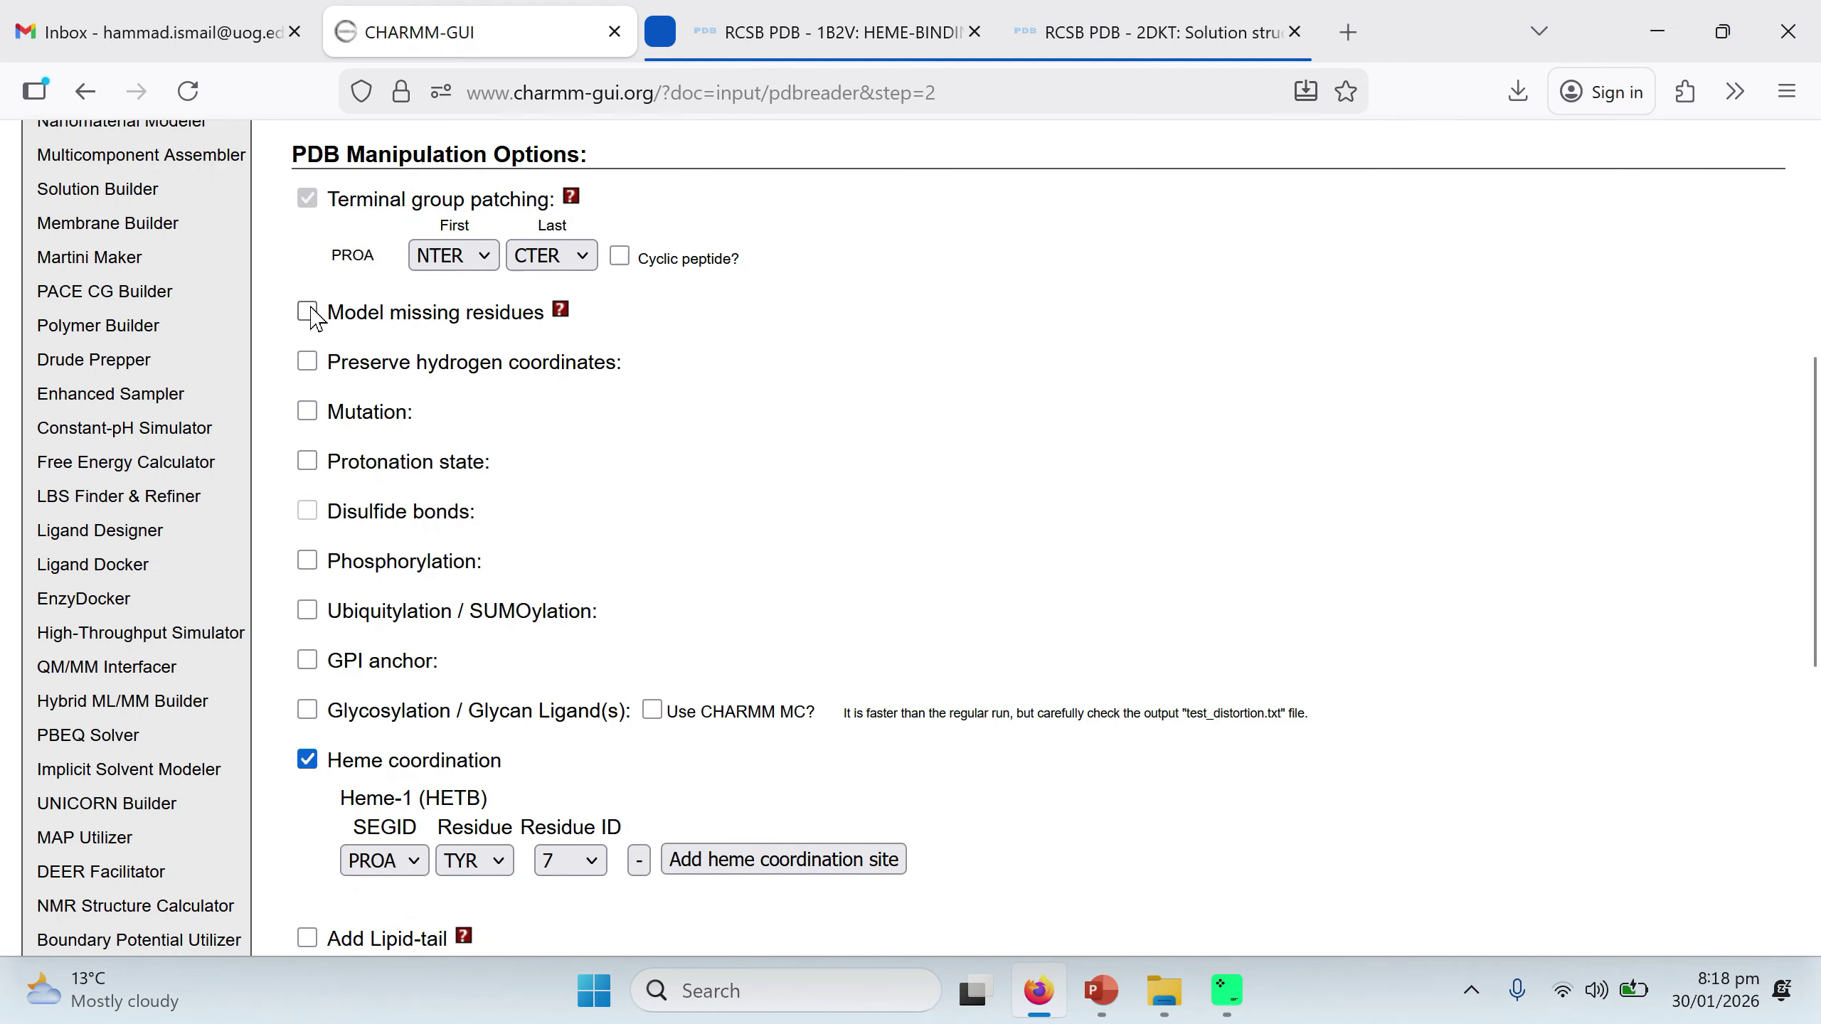
click(309, 310)
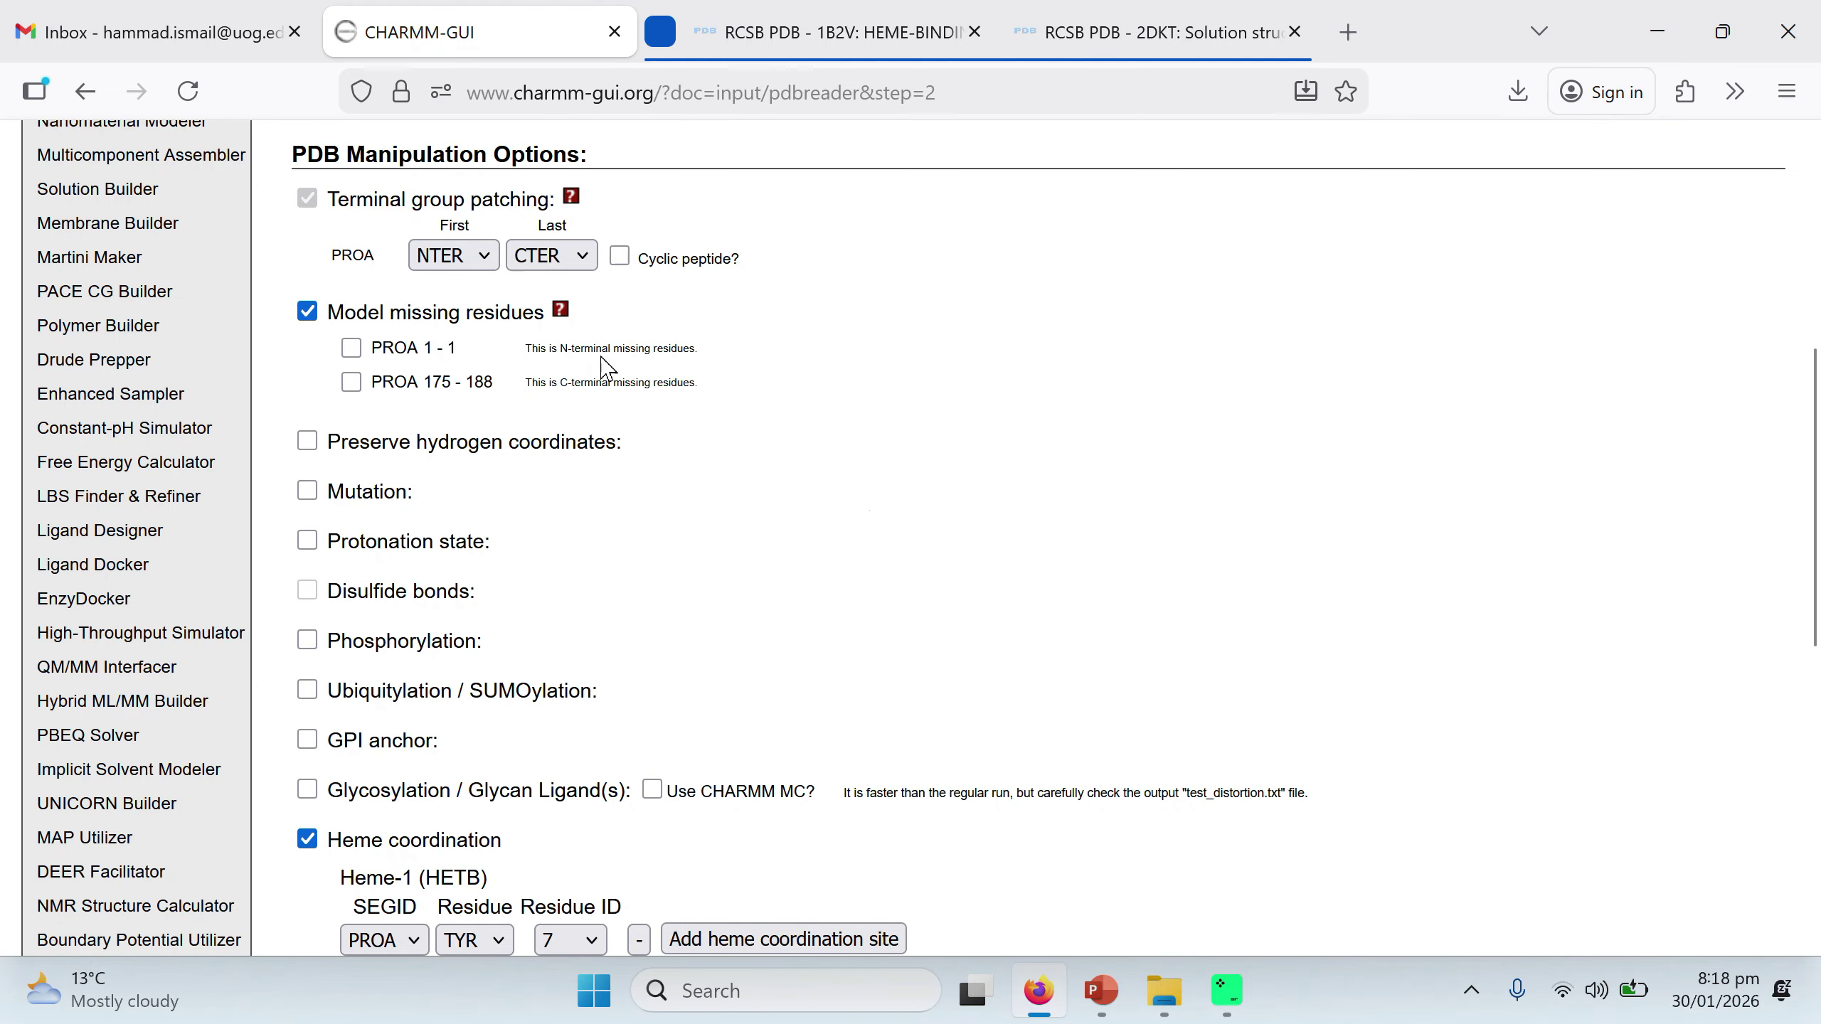
scroll(862, 516, down, 3)
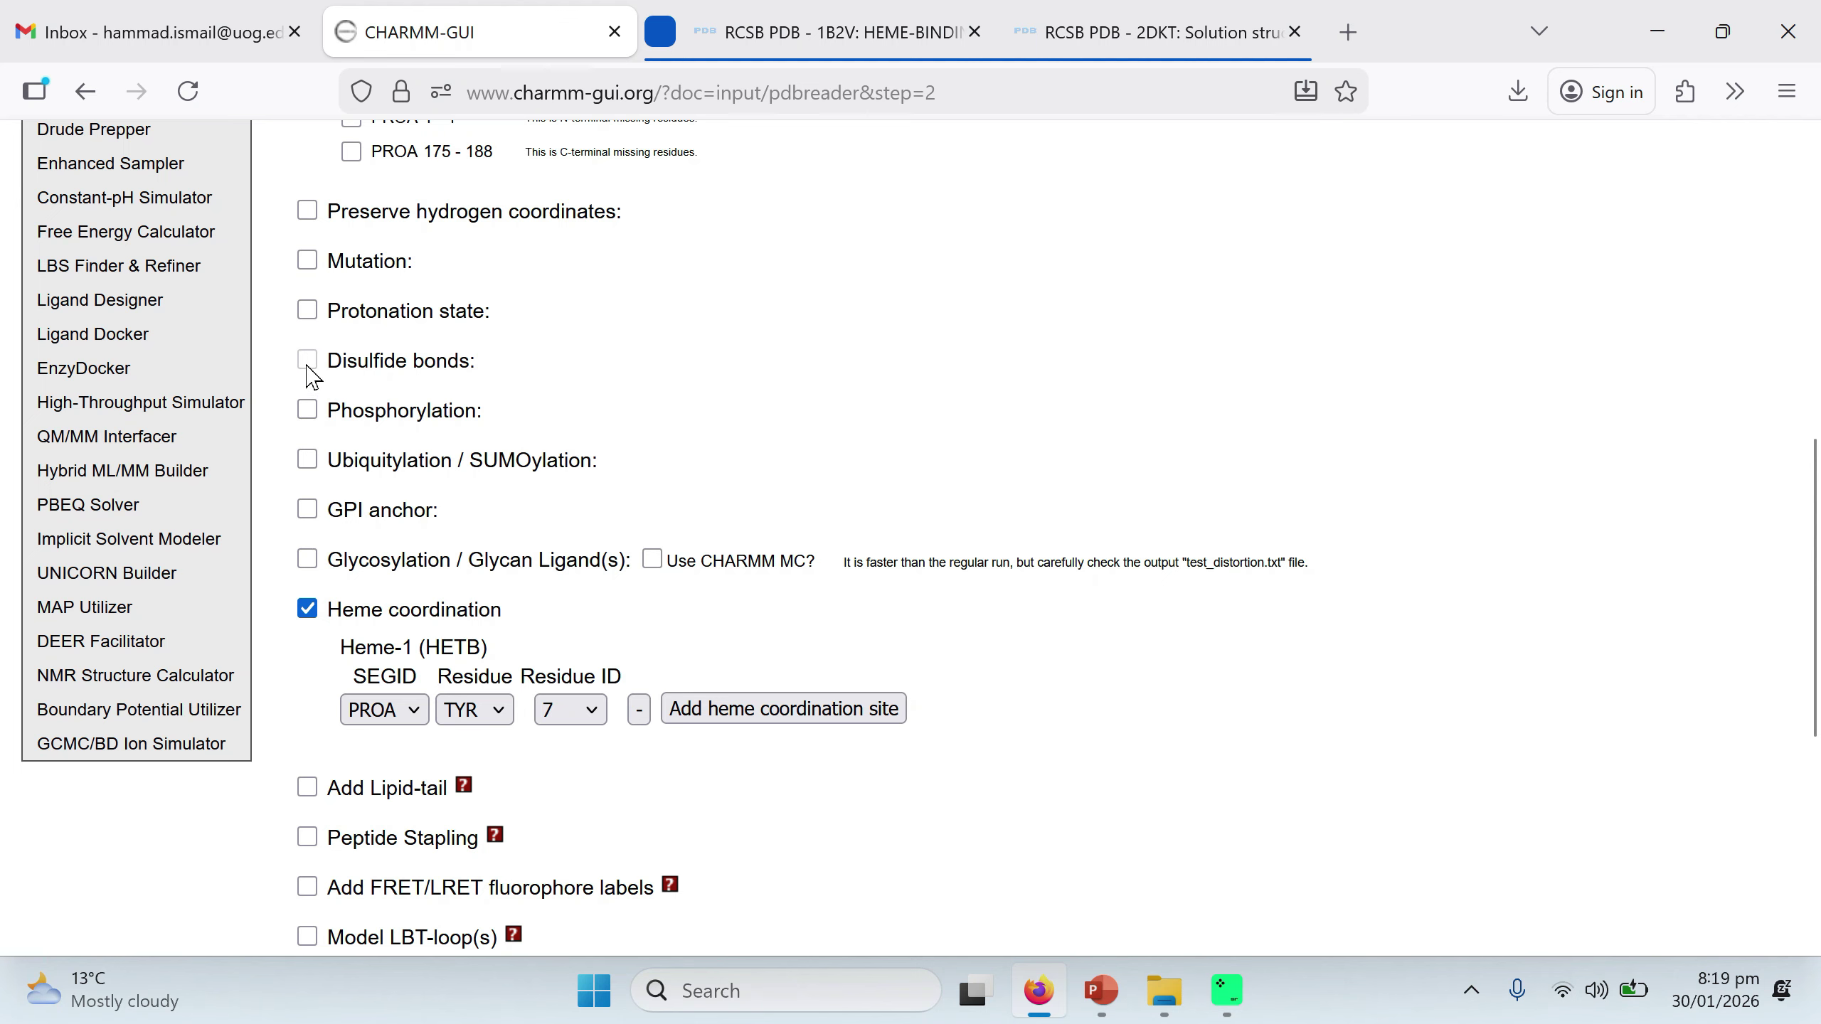
click(307, 310)
click(307, 310)
scroll(928, 434, down, 3)
scroll(929, 434, up, 7)
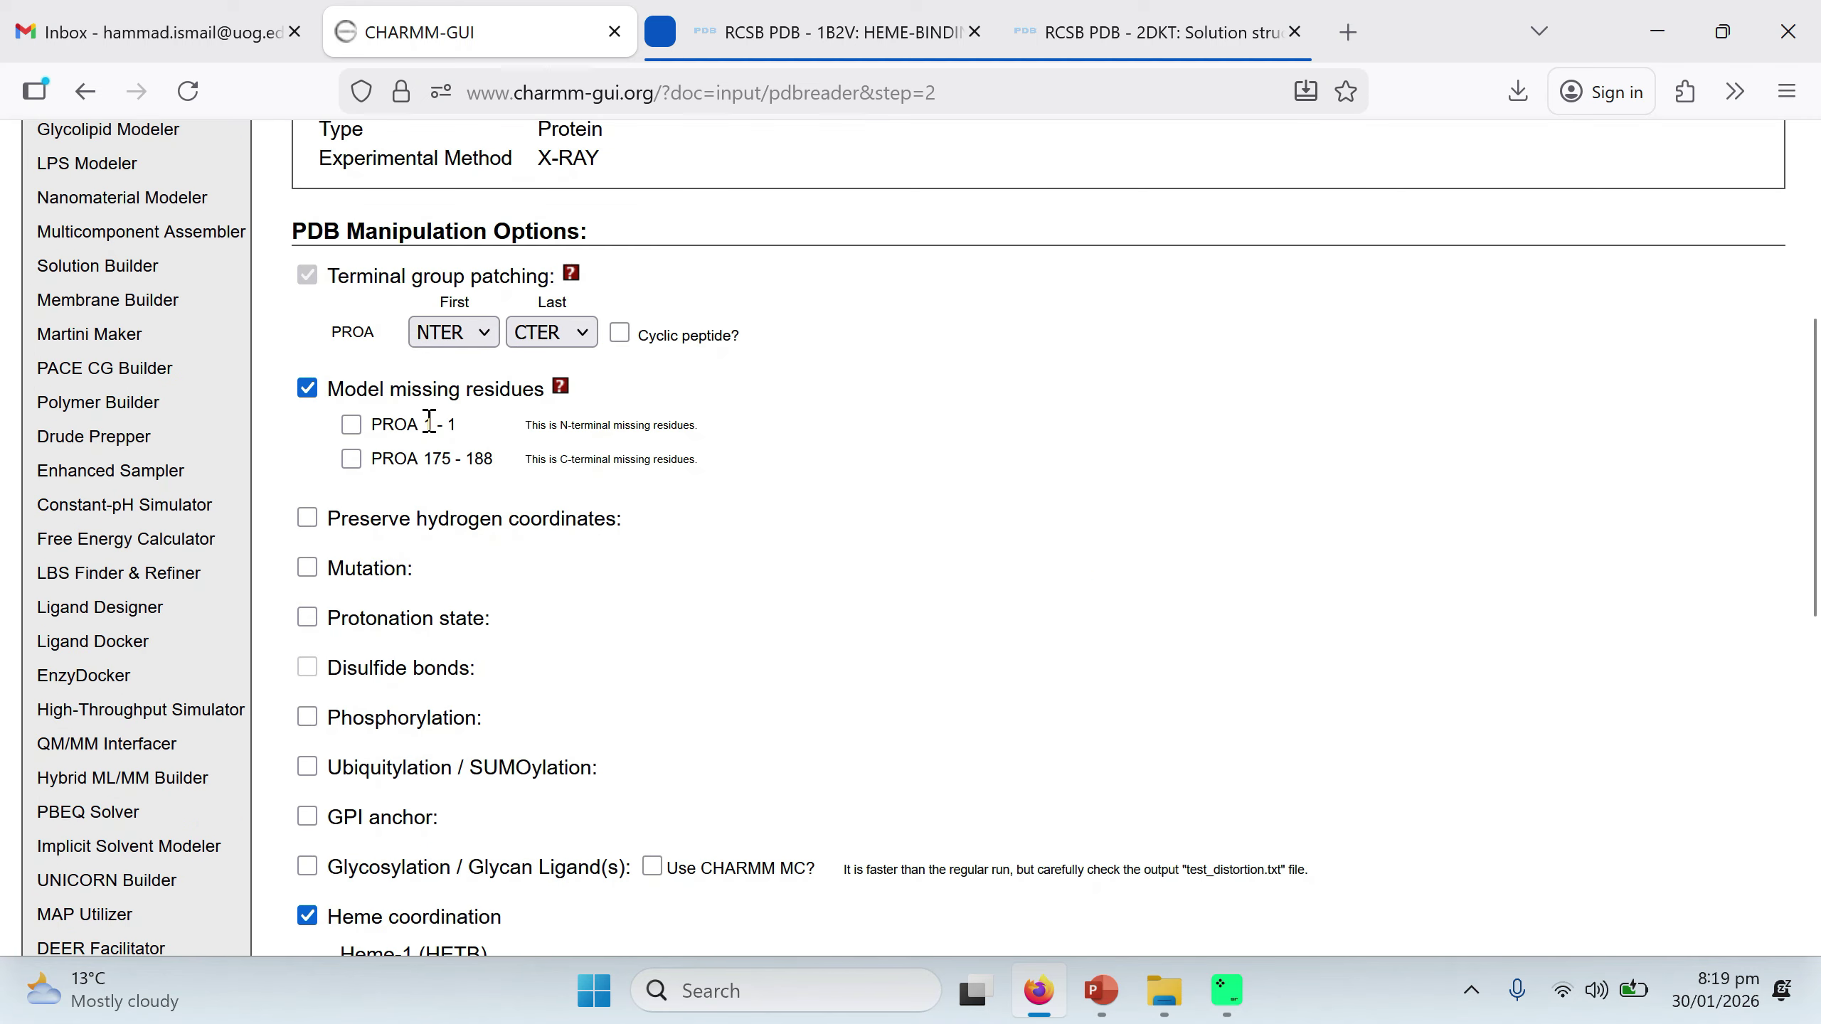
Keep the heme coordination site at PROA TYR 7 and the other default manipulation options, and generate the PDB.
scroll(1015, 497, down, 8)
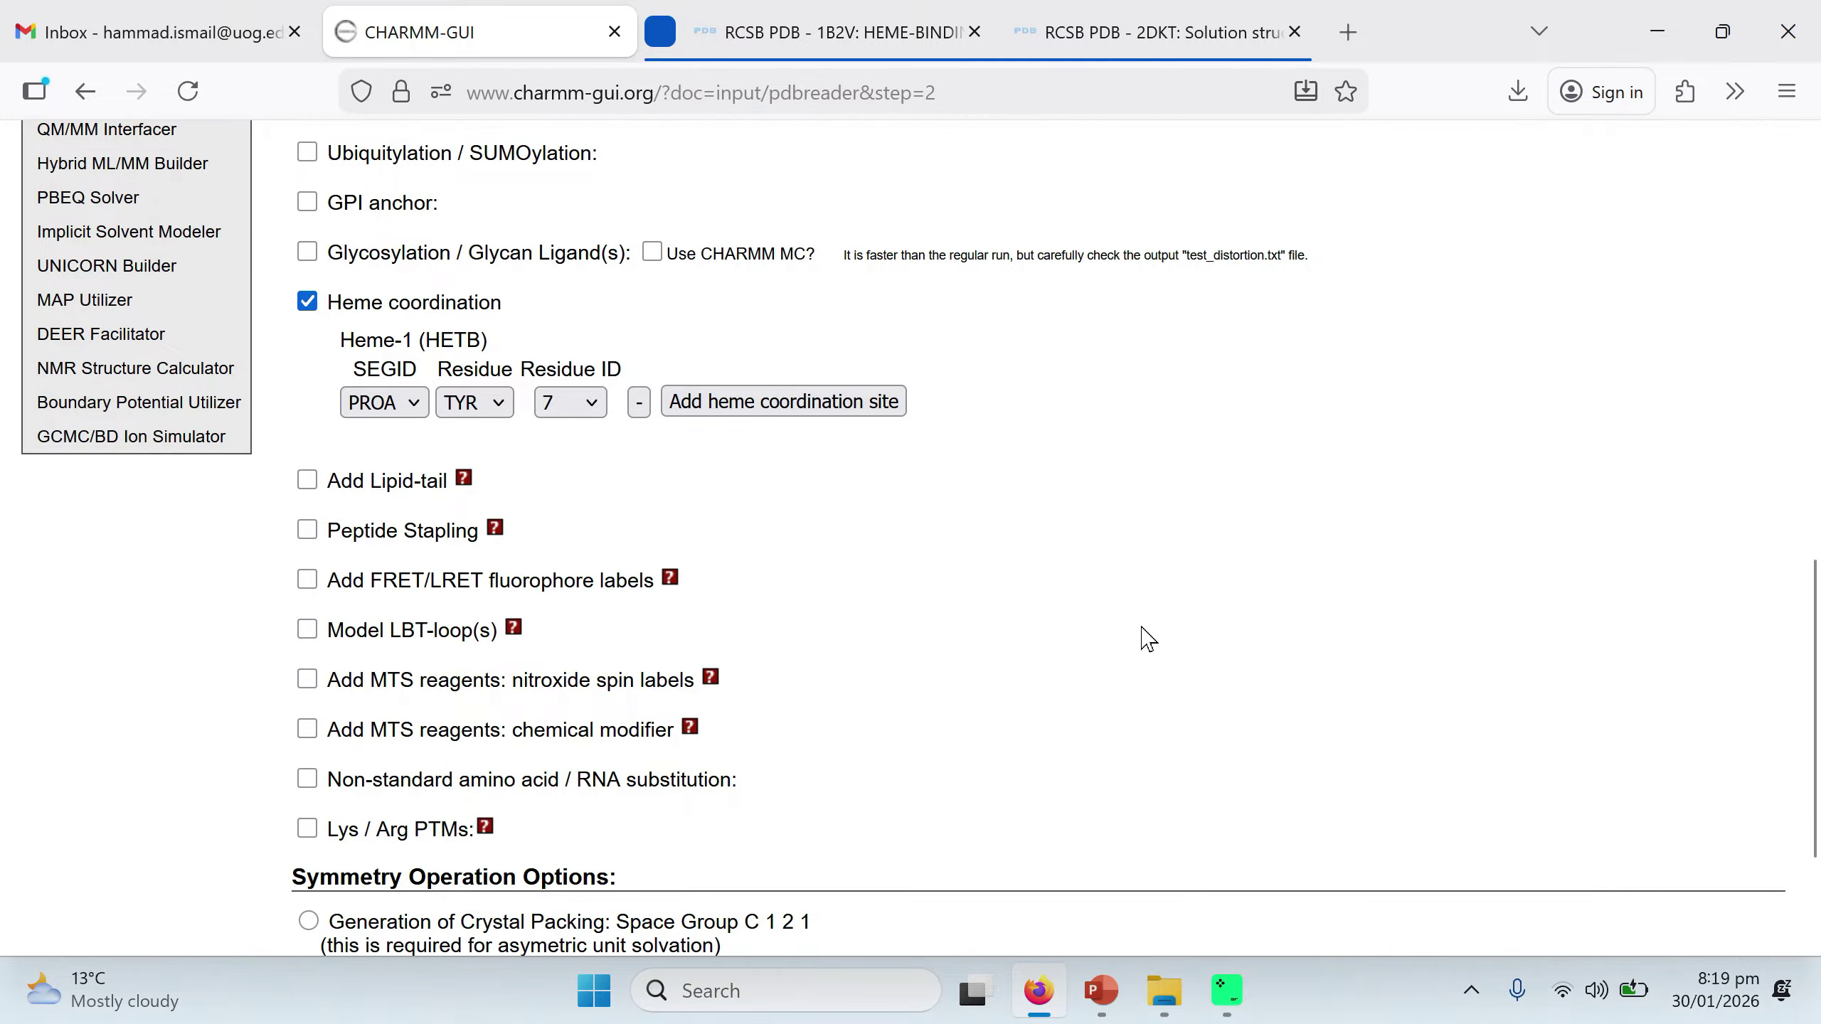
scroll(1148, 638, down, 1)
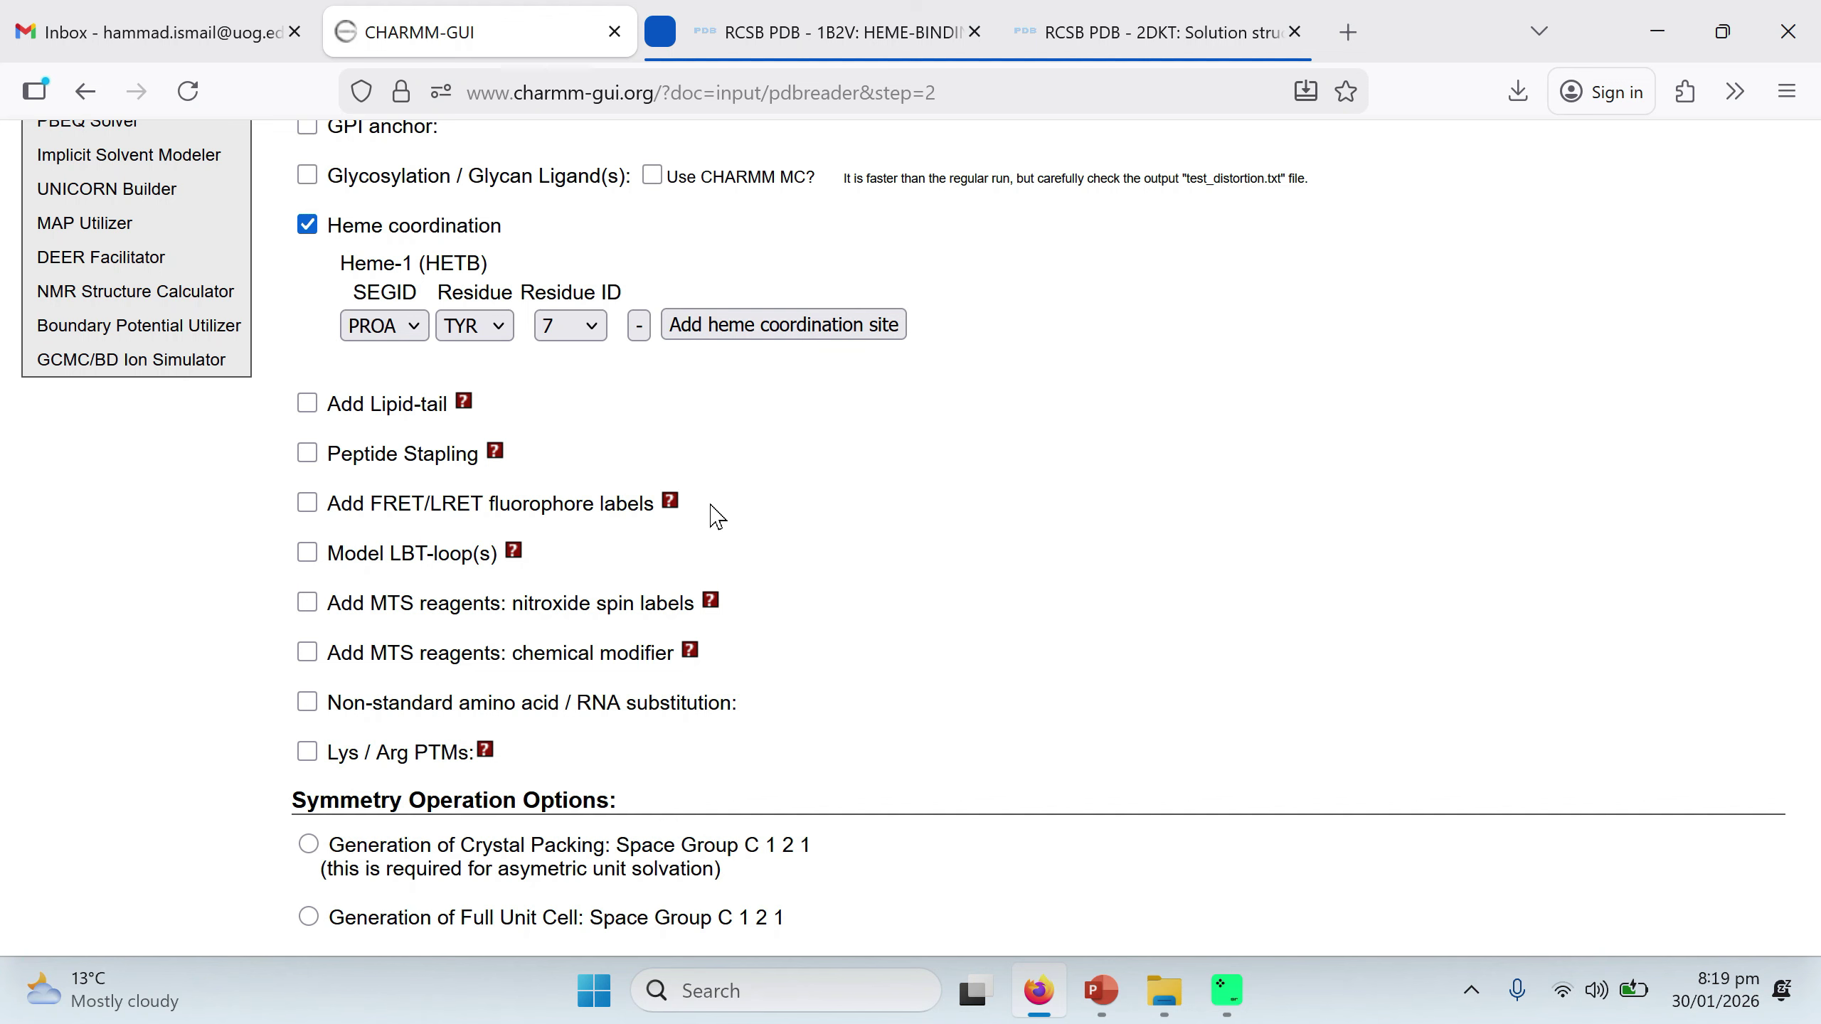
scroll(889, 430, up, 10)
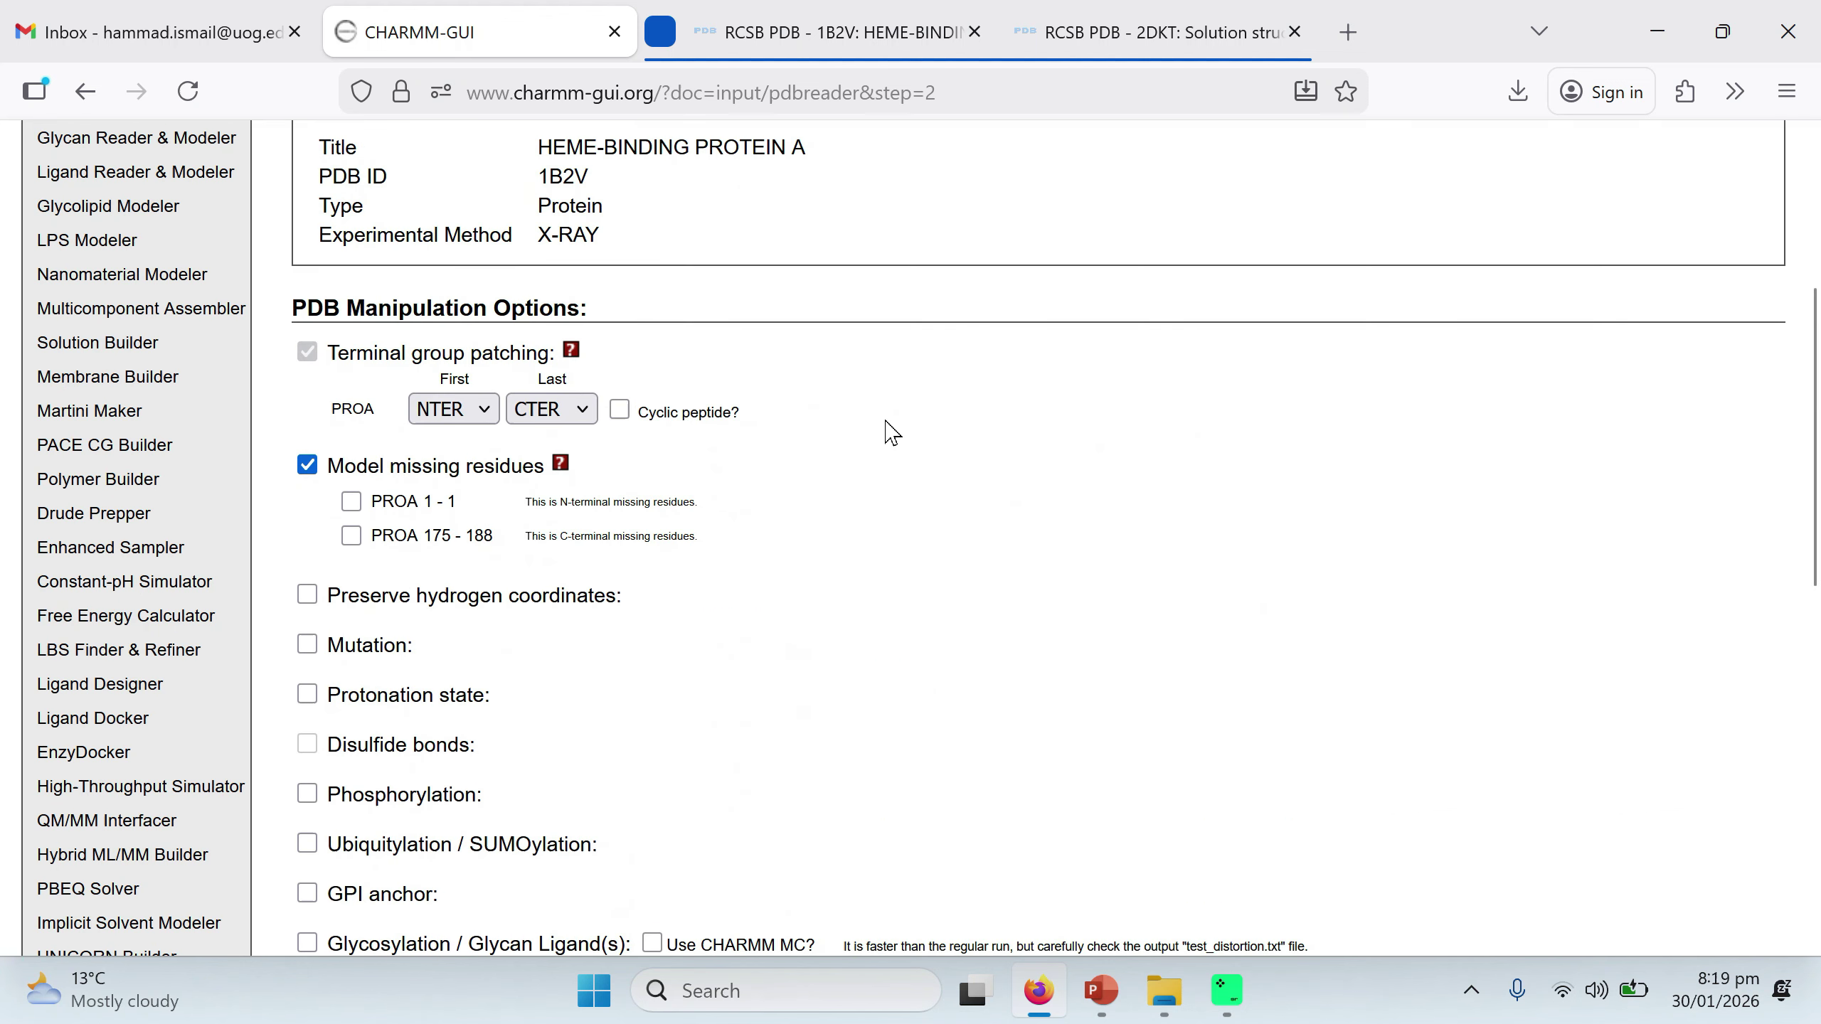
scroll(935, 518, down, 12)
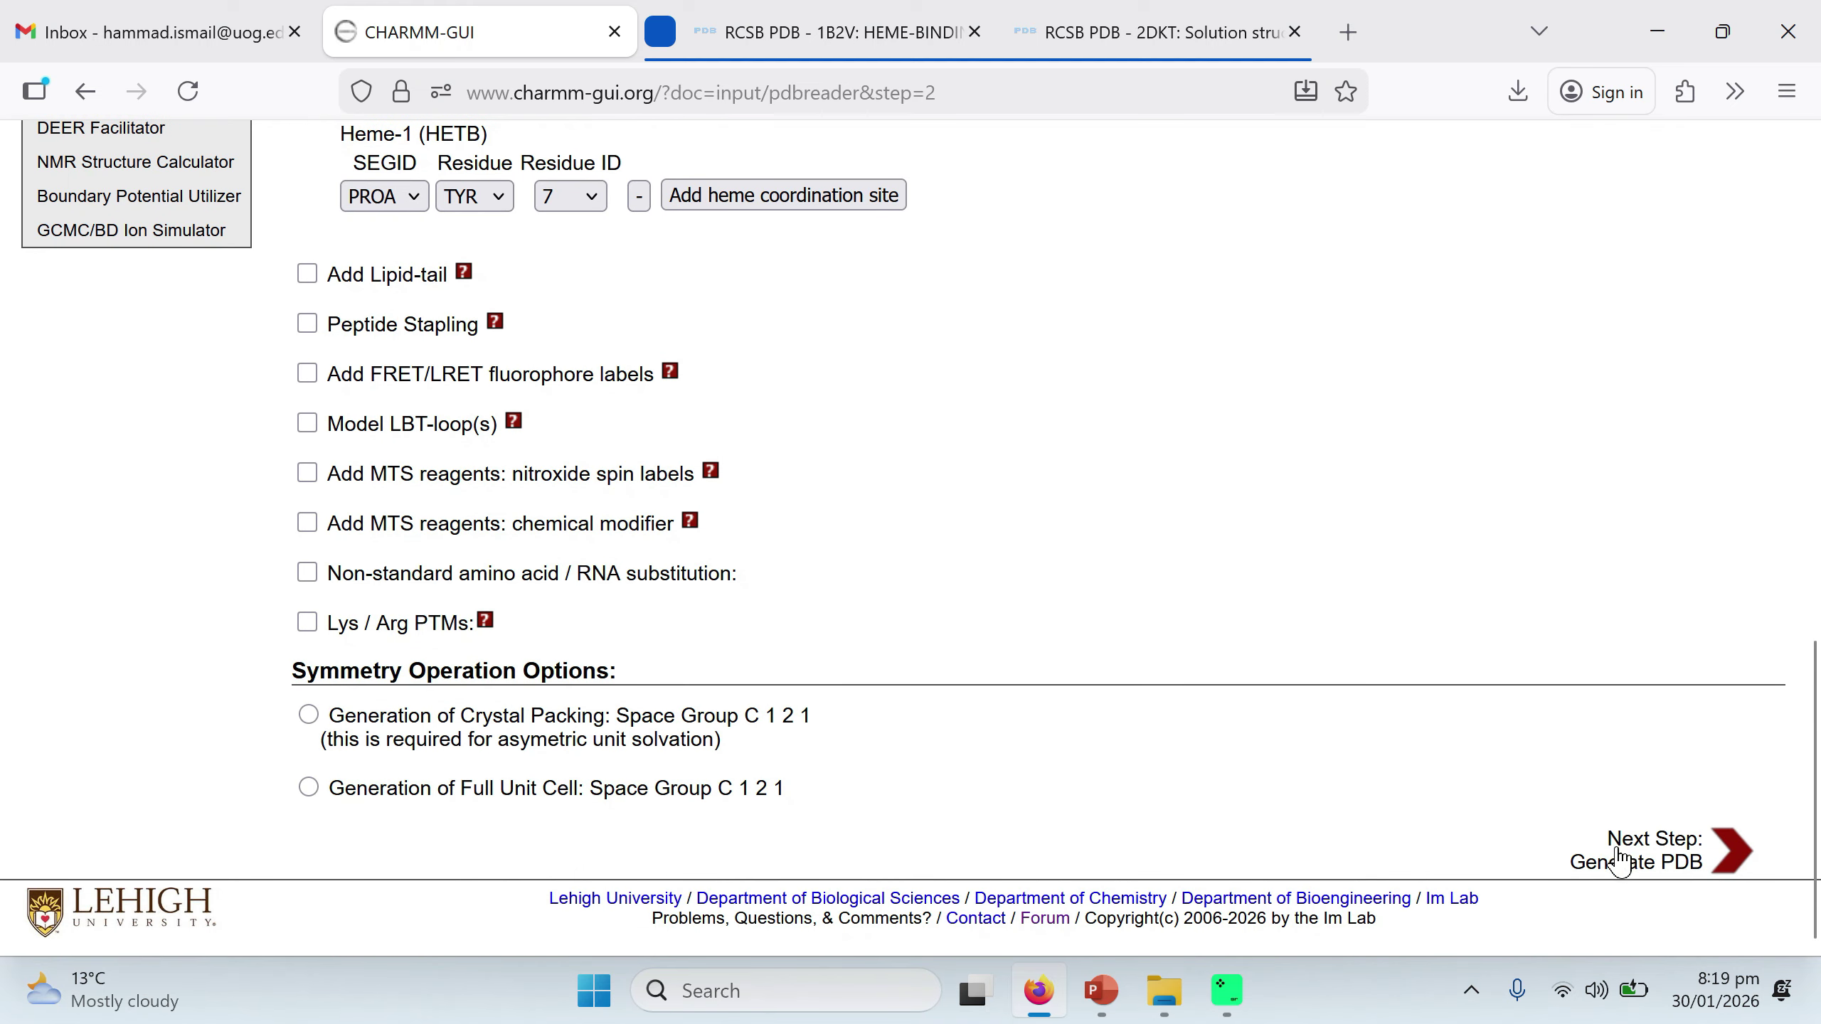
click(1642, 854)
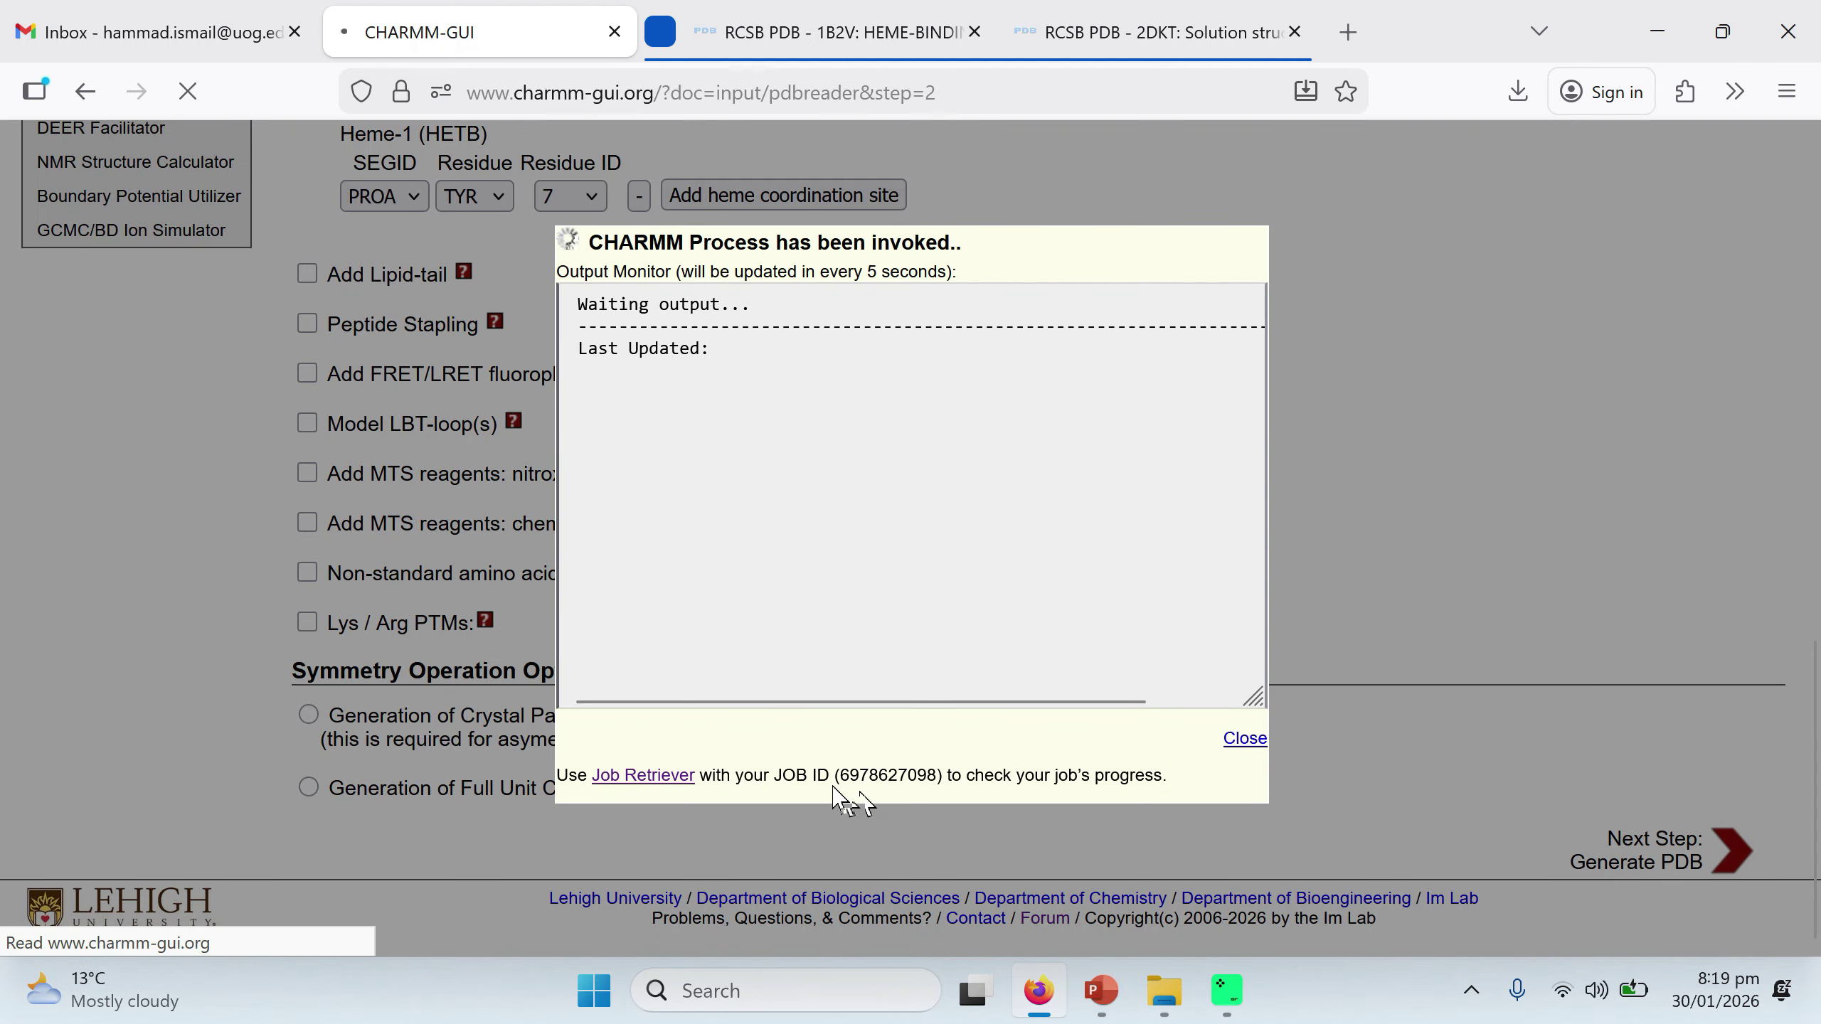
Copy the job ID shown in the CHARMM process output monitor.
drag(839, 779, 941, 780)
click(941, 779)
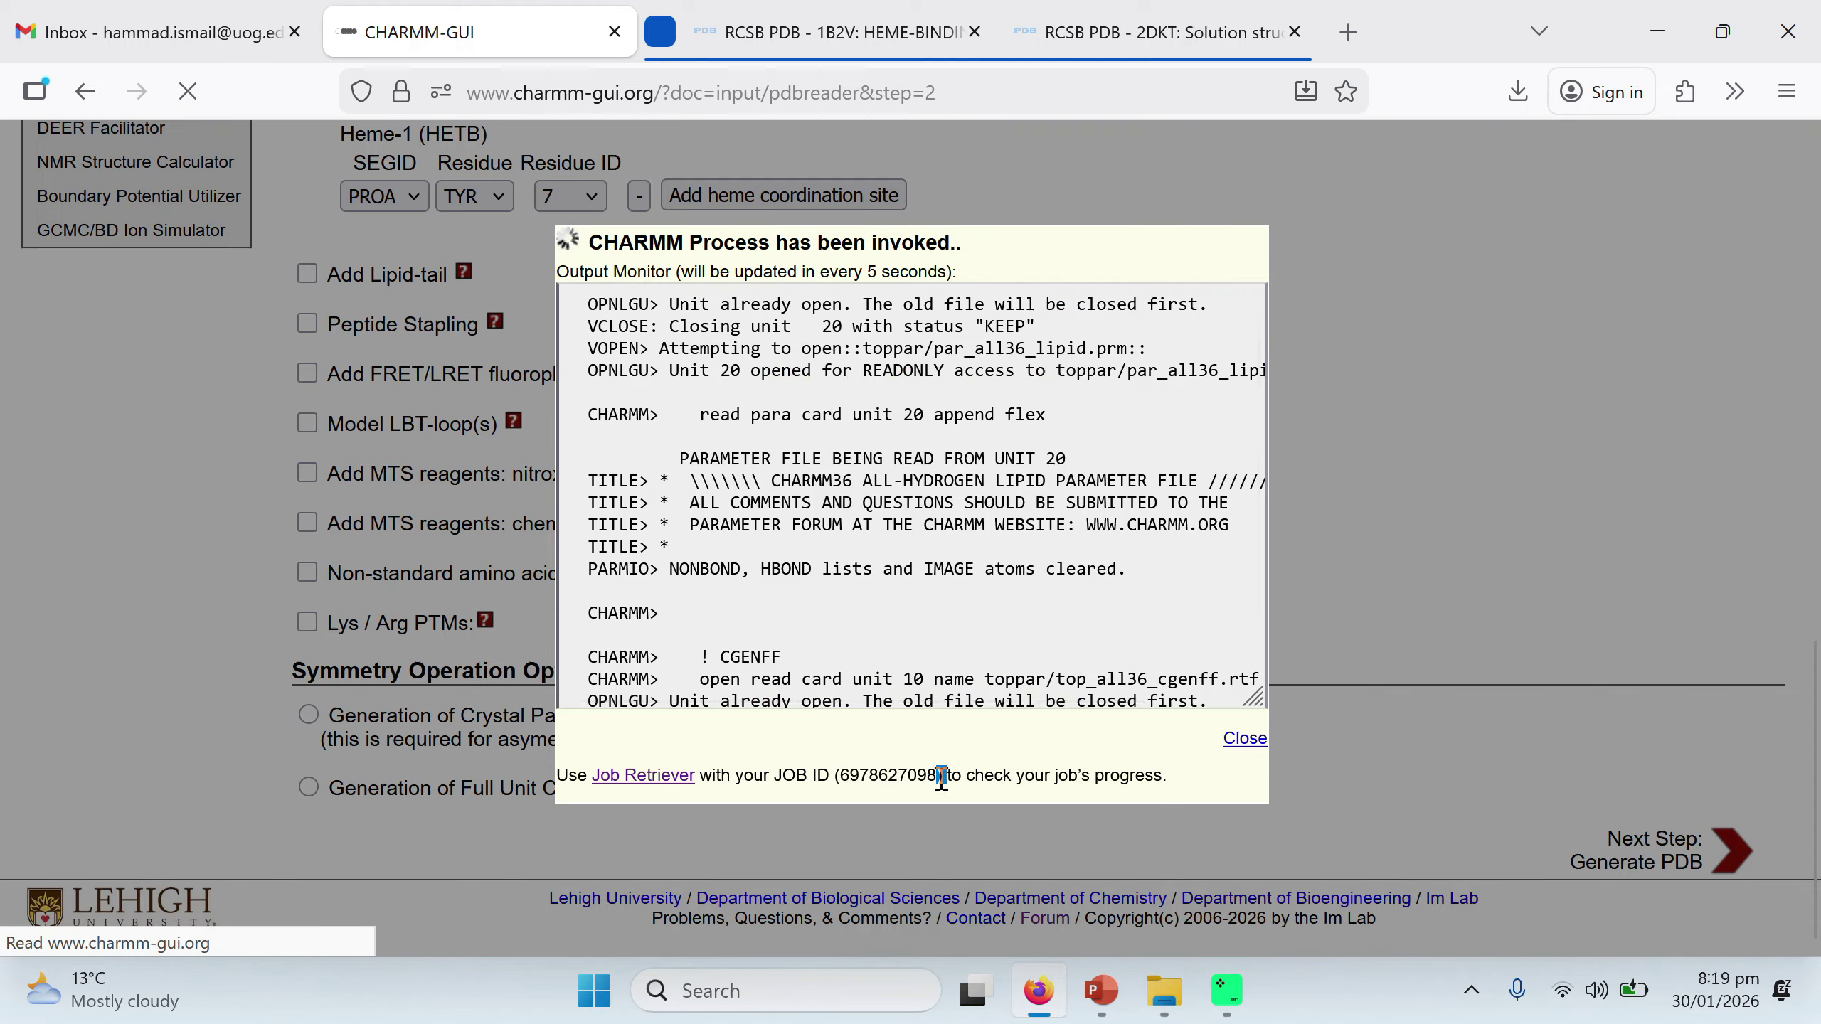
double_click(941, 780)
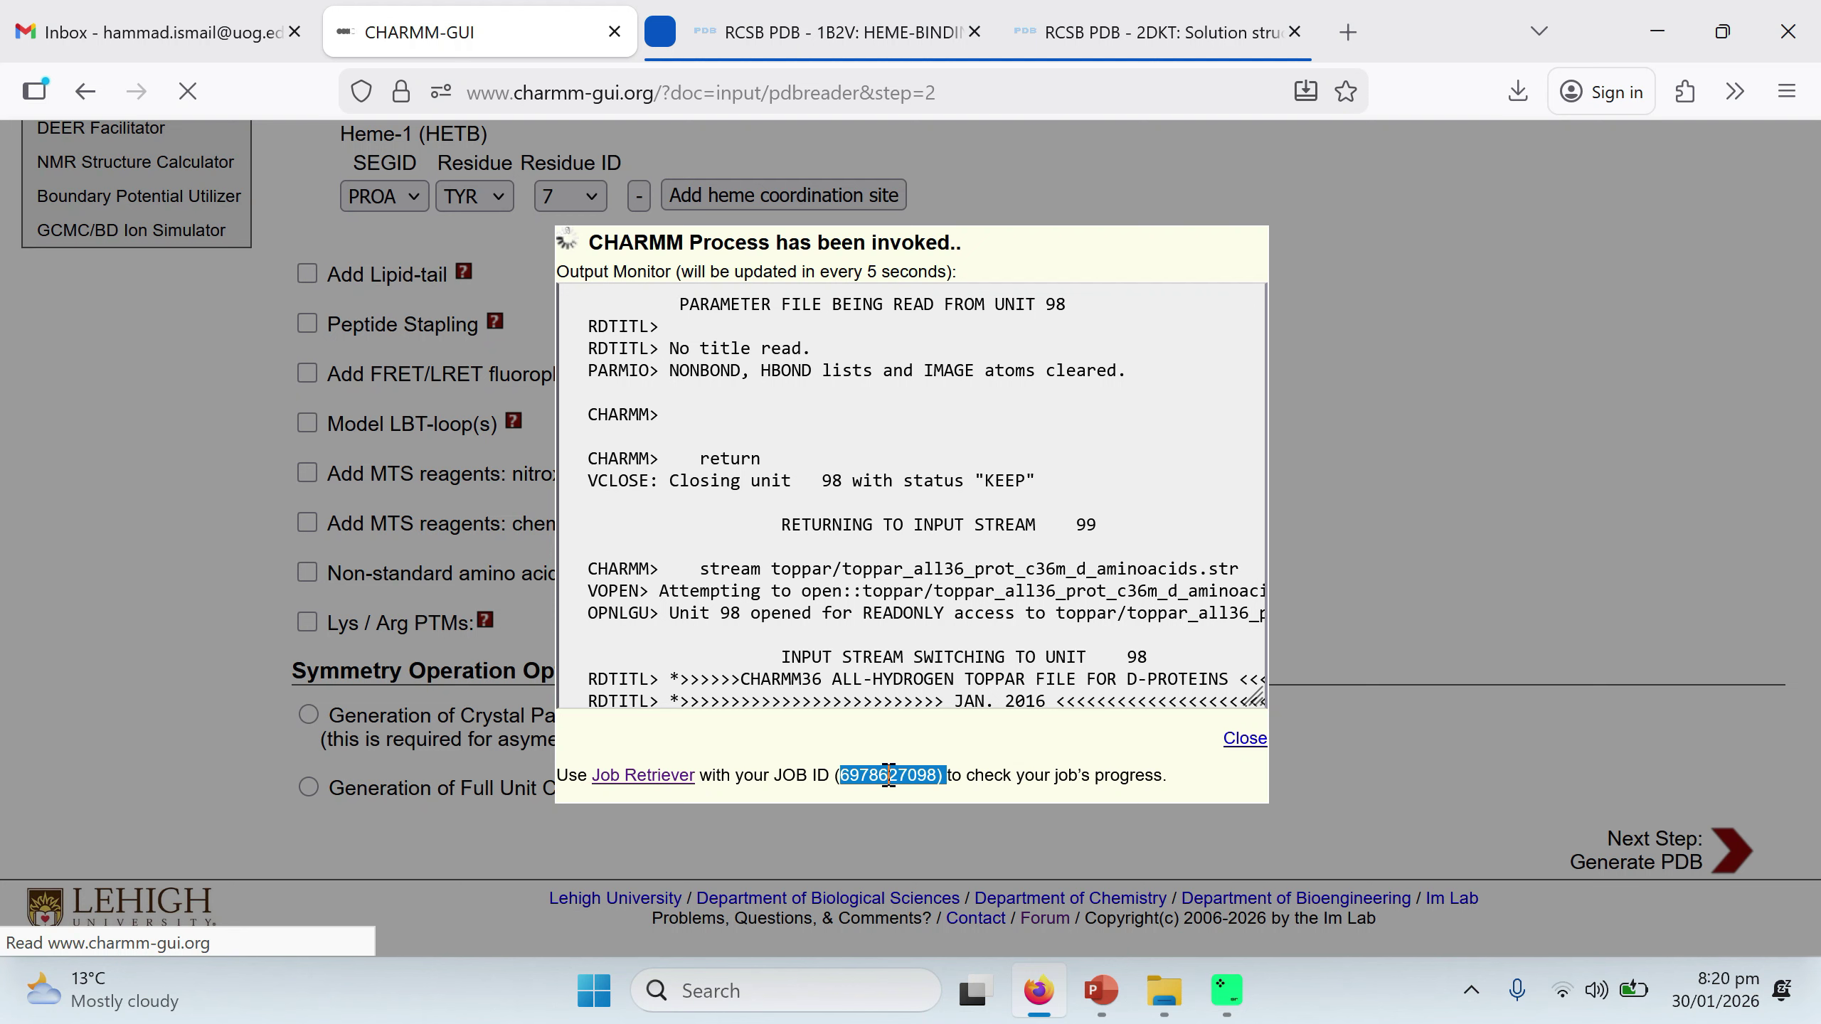
click(939, 798)
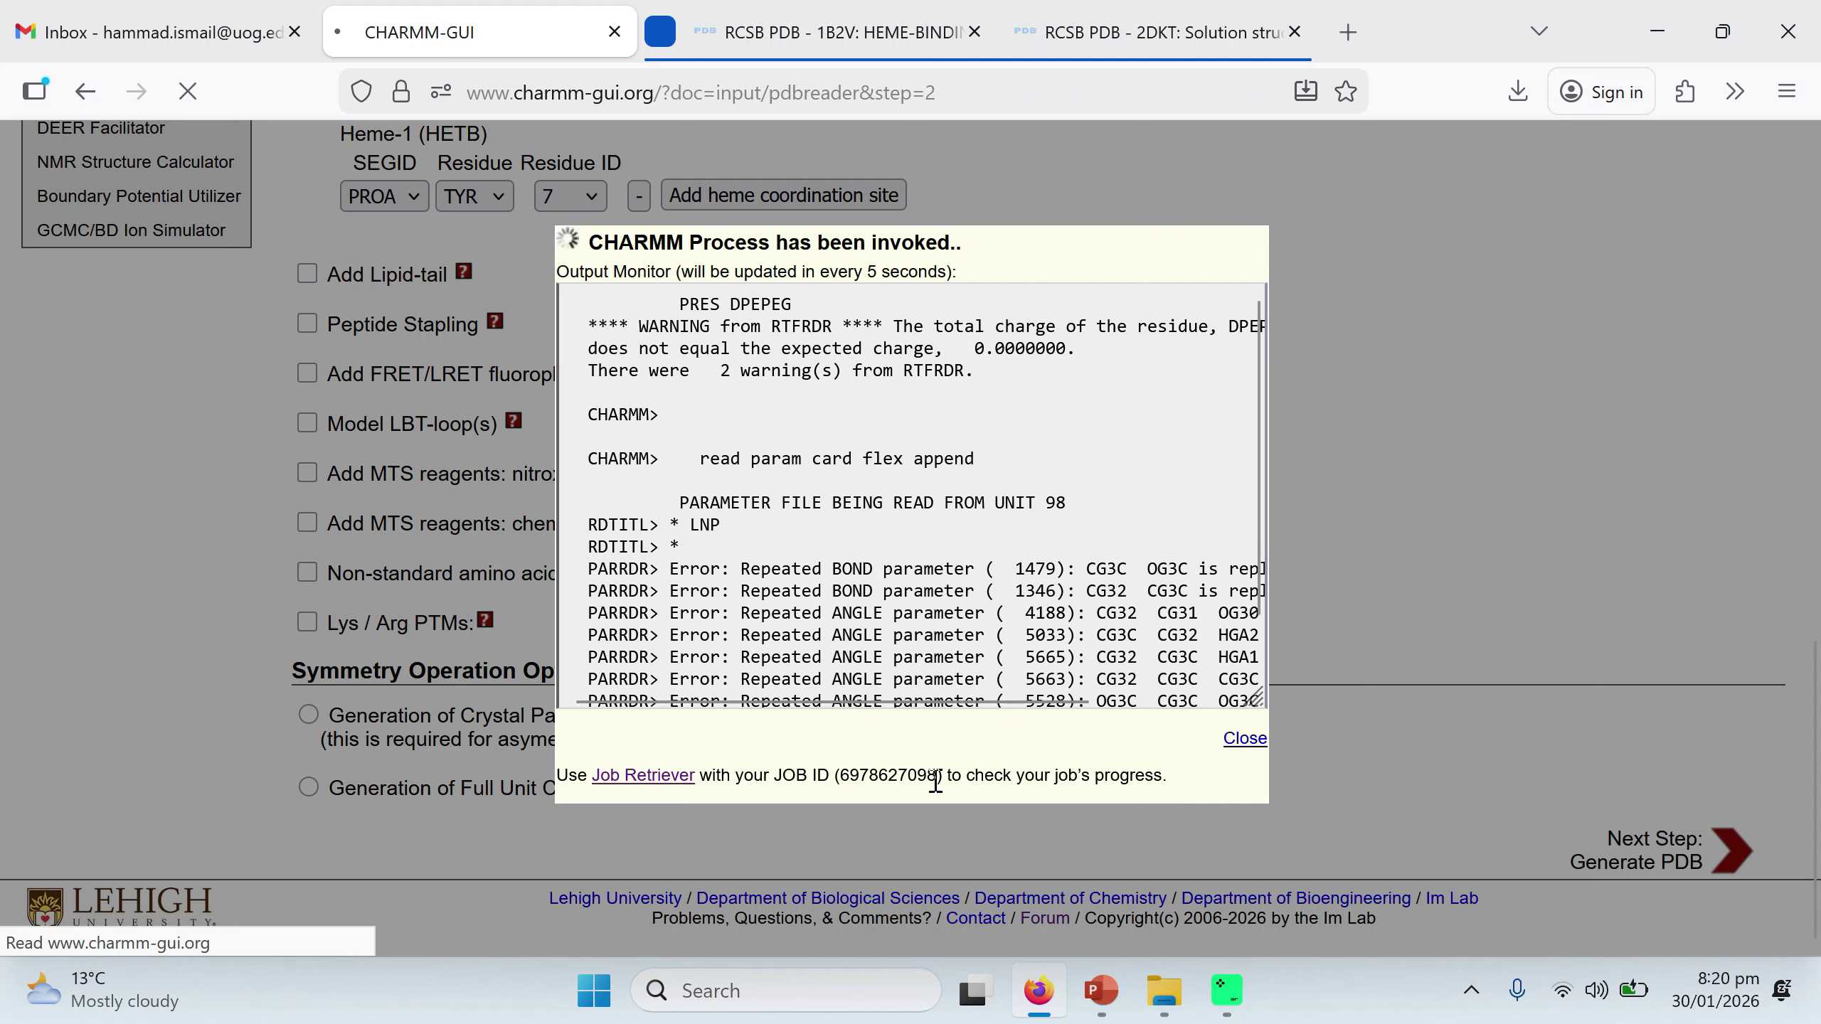
drag(935, 782, 837, 777)
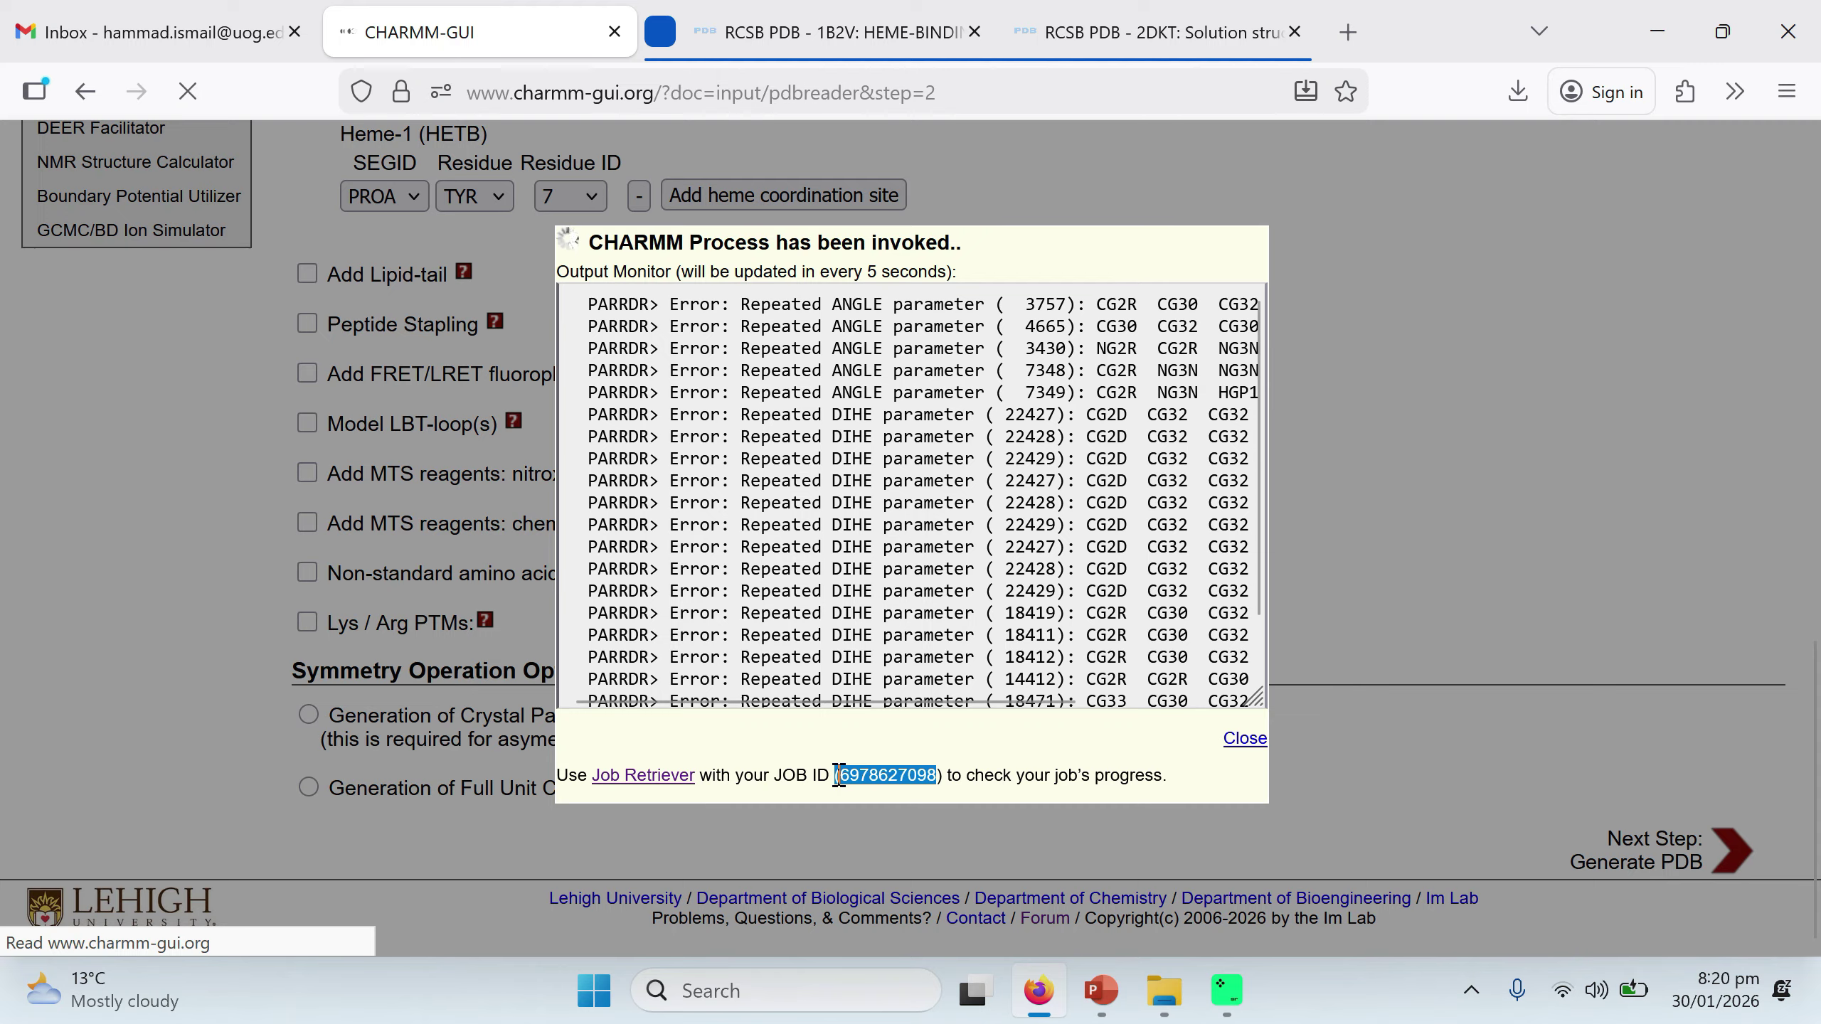
click(935, 778)
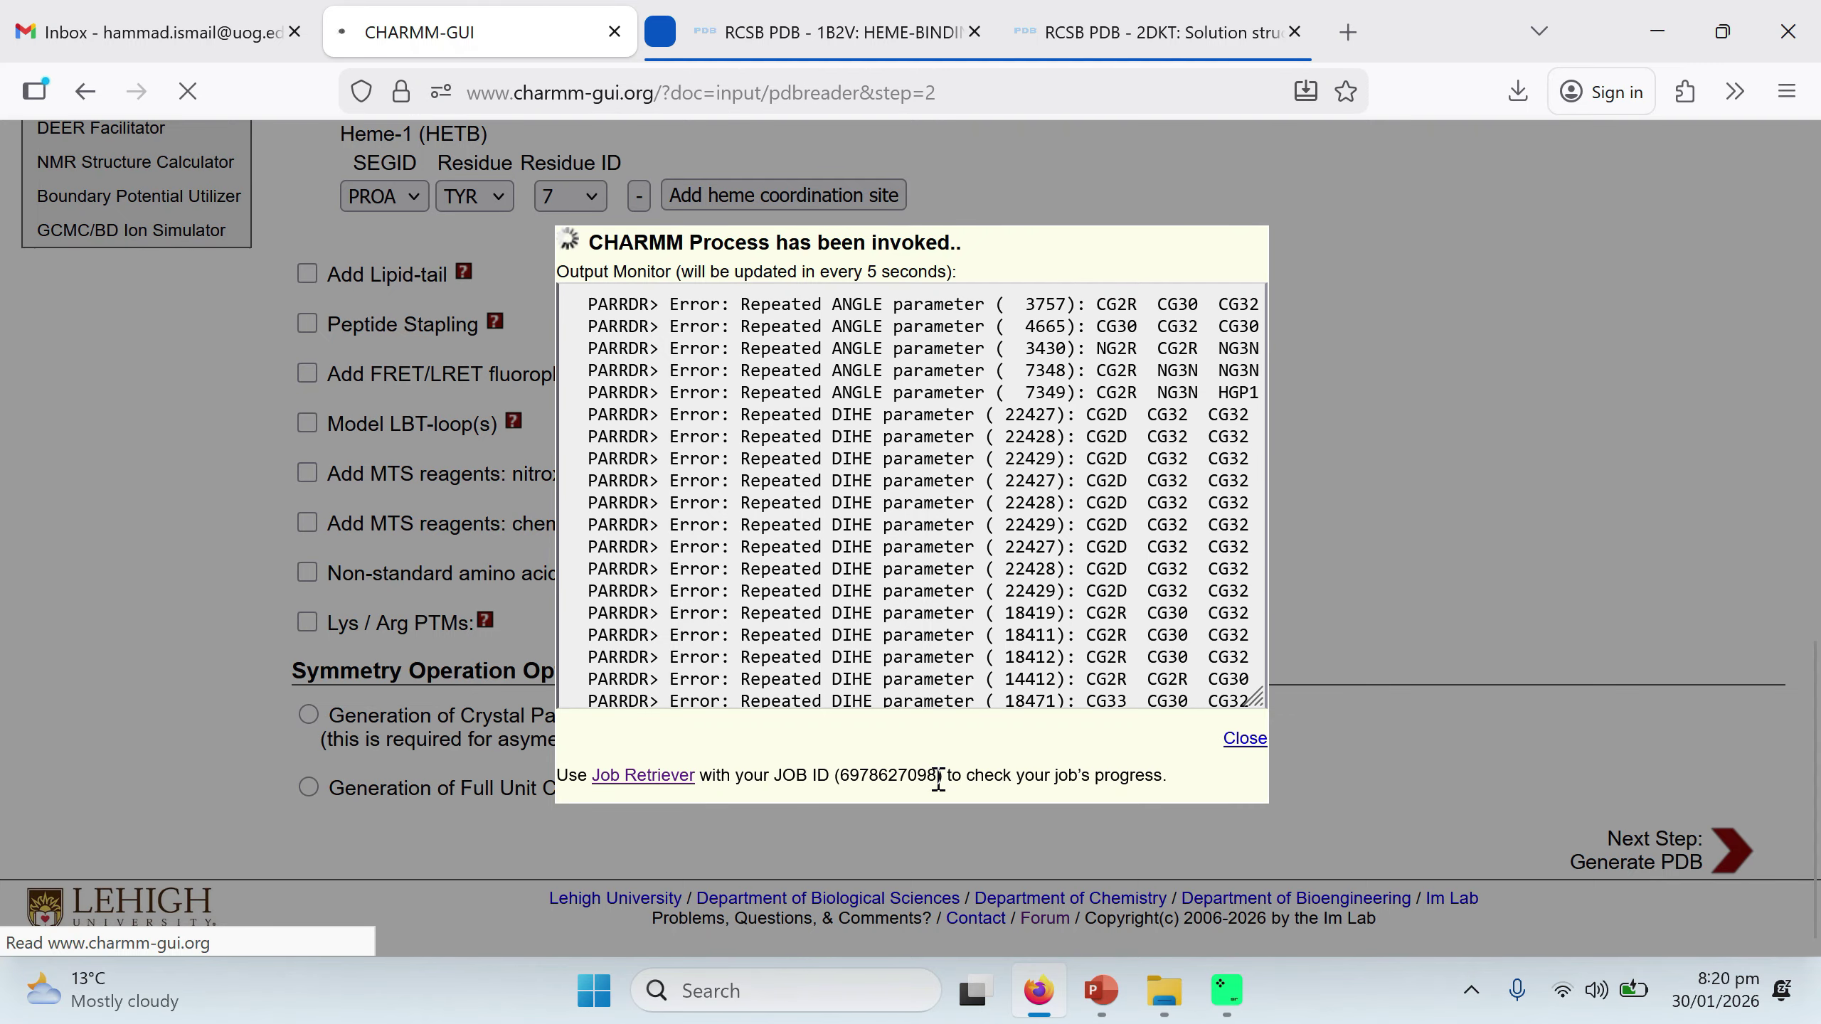
drag(933, 784, 844, 778)
key(ctrl+c)
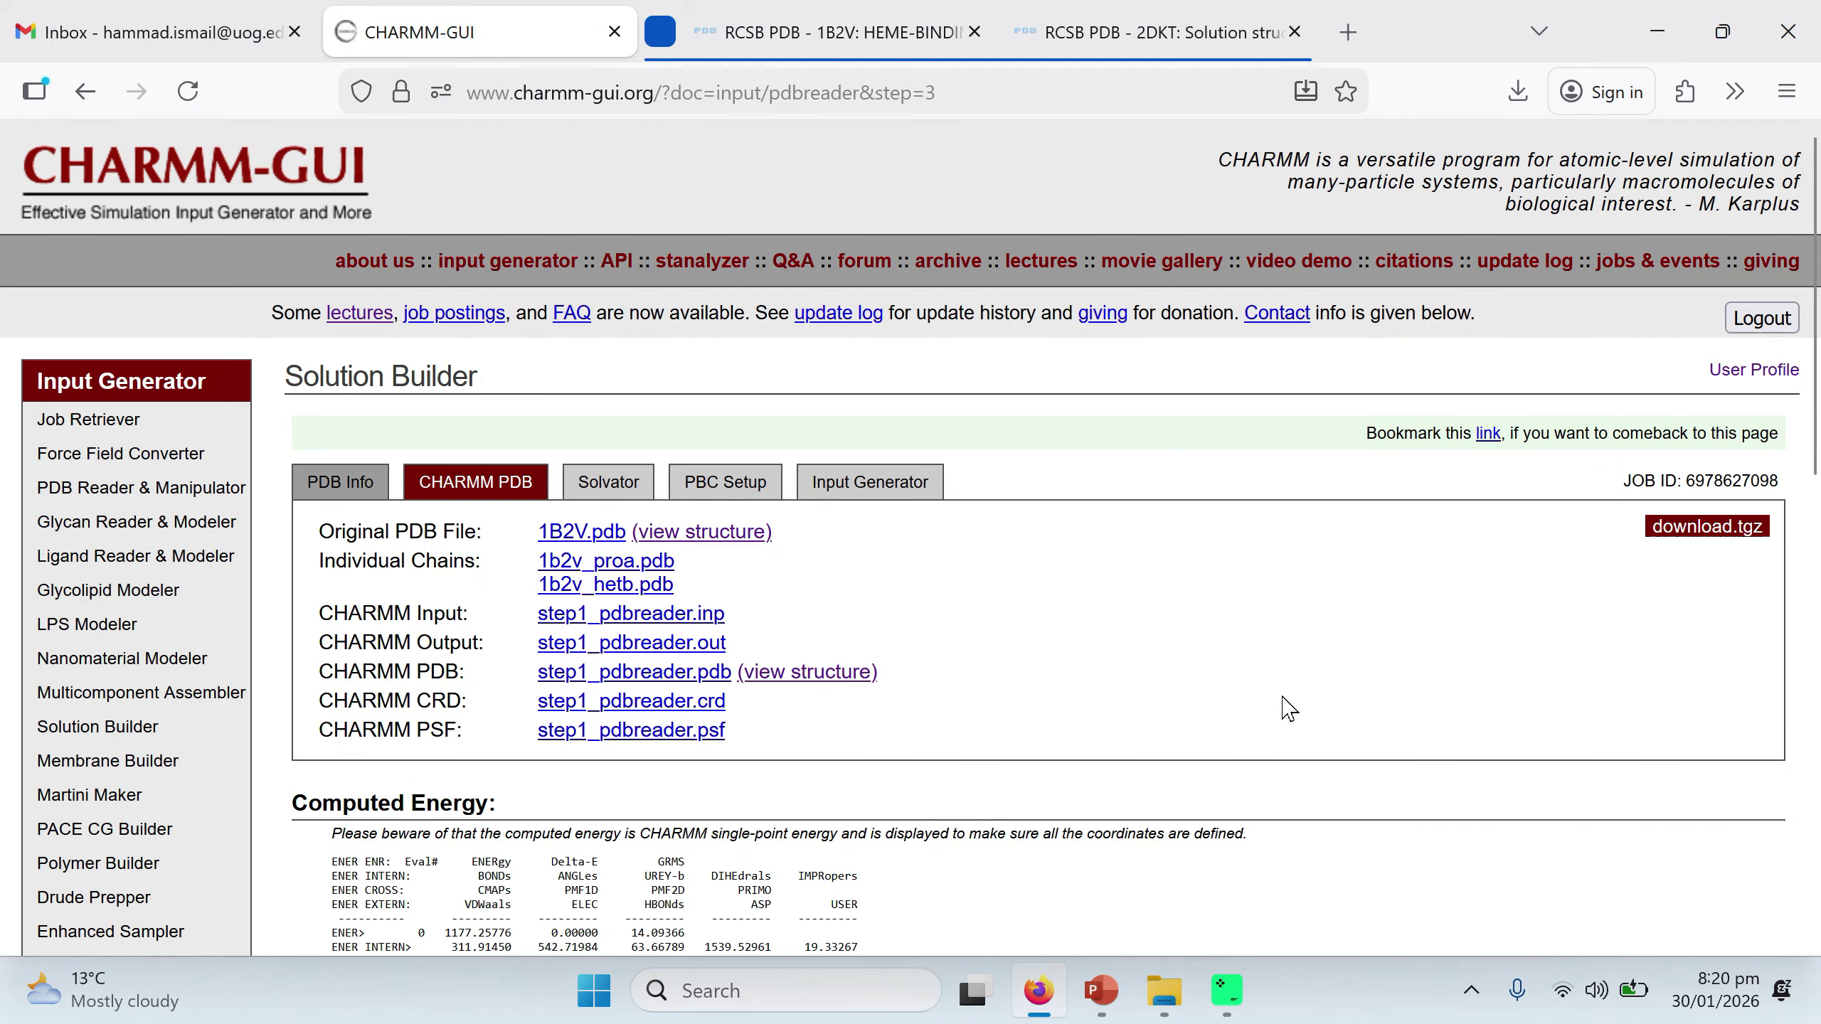
Open charmm-gui.org in a new tab and look up the job in Job Retriever with the copied job ID.
click(1348, 31)
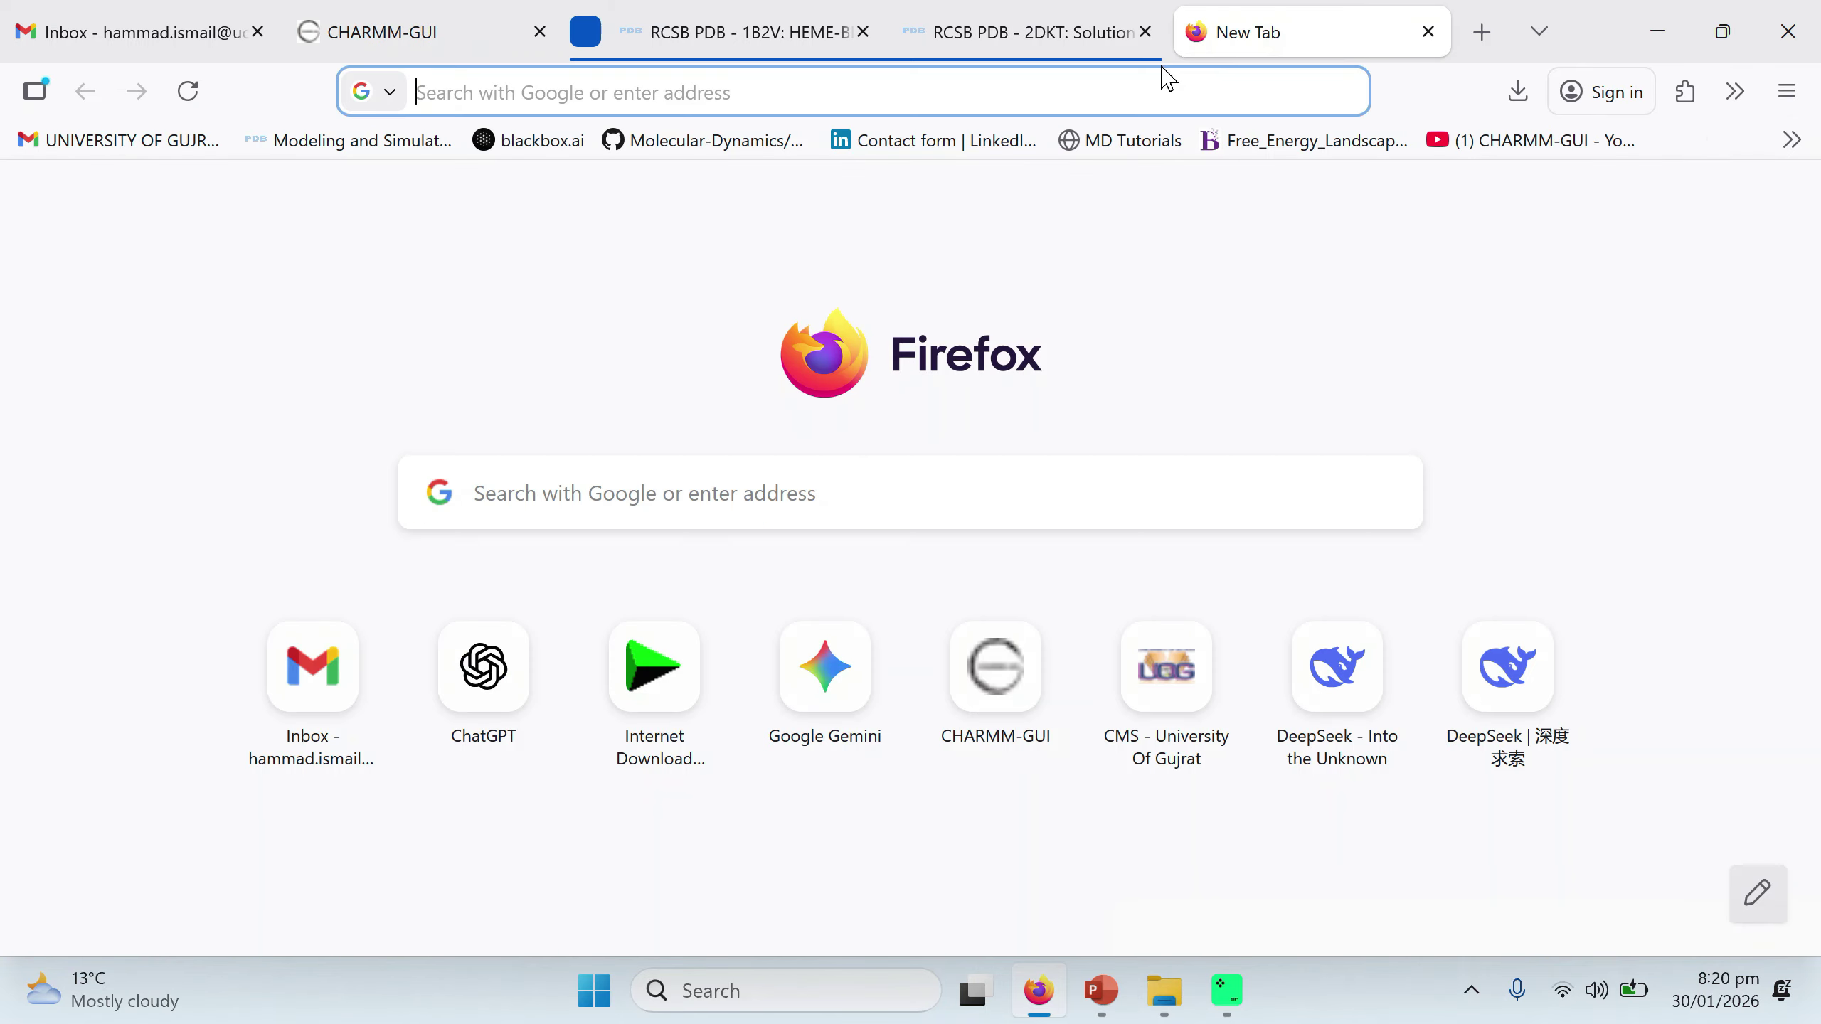
click(1017, 93)
text(charmm-gui.org/)
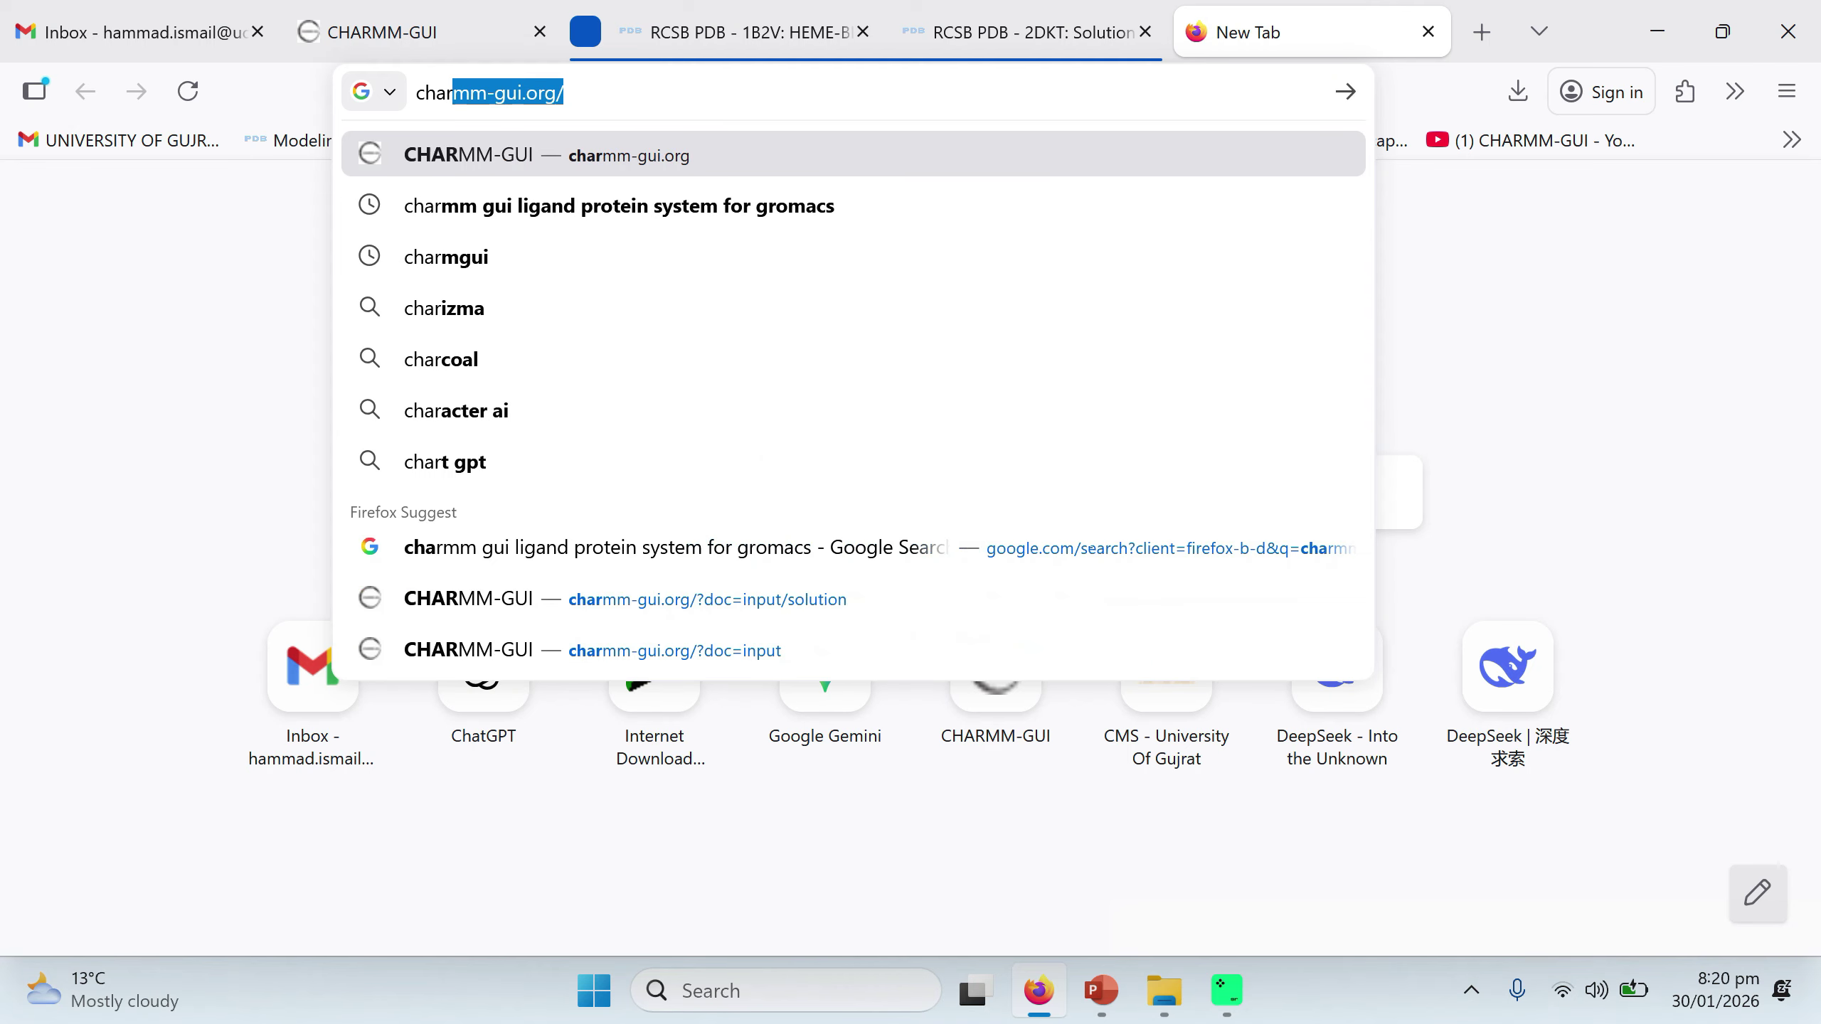
key(Return)
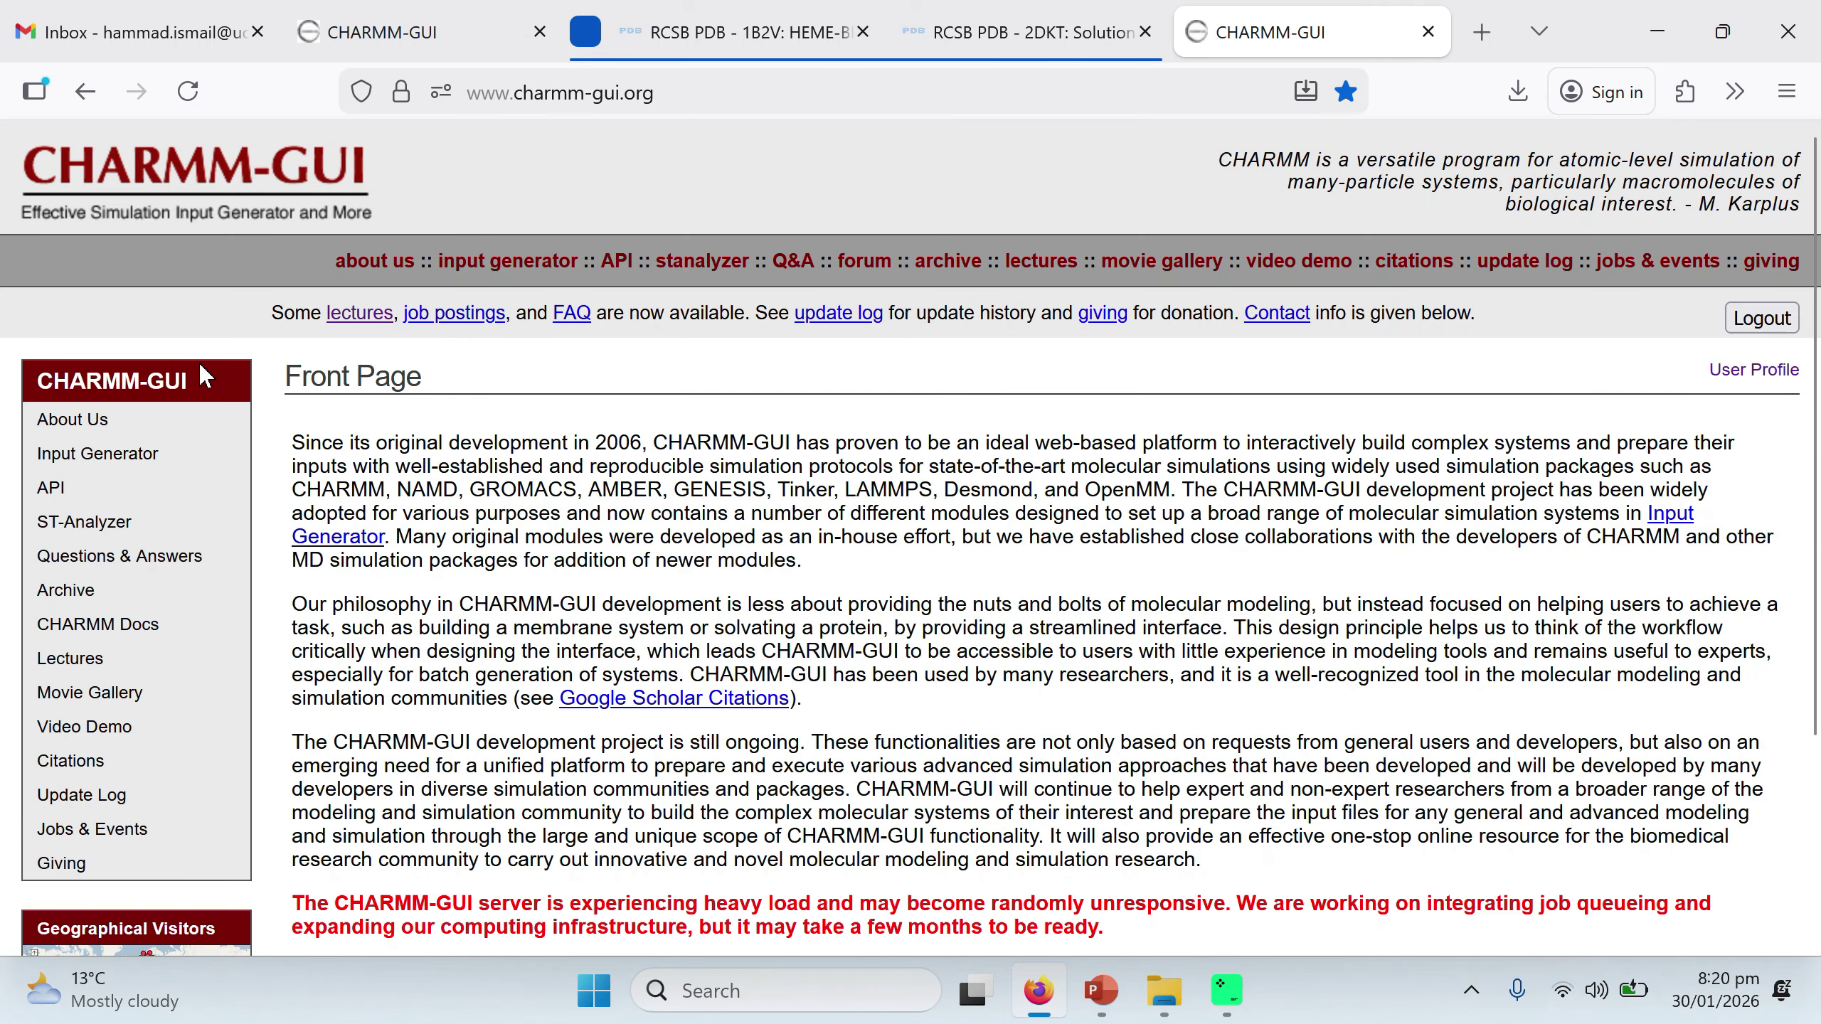
click(114, 461)
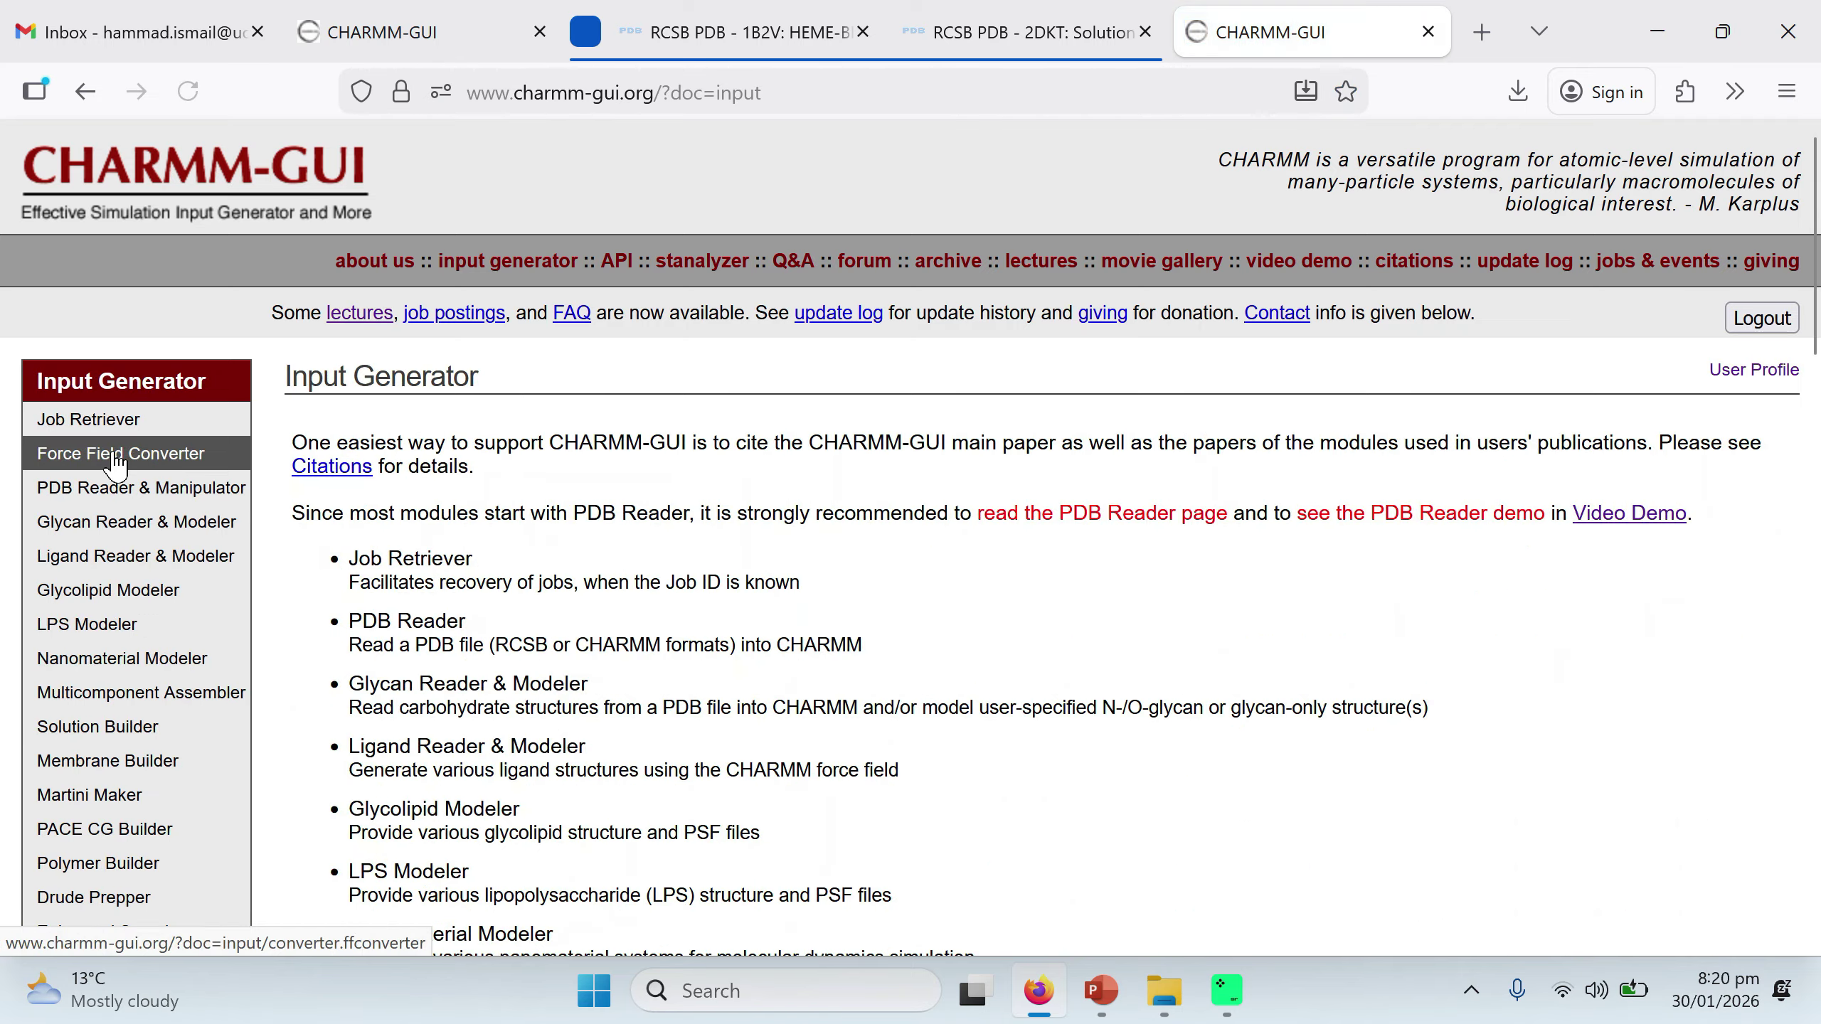
click(93, 424)
click(620, 561)
key(ctrl+v)
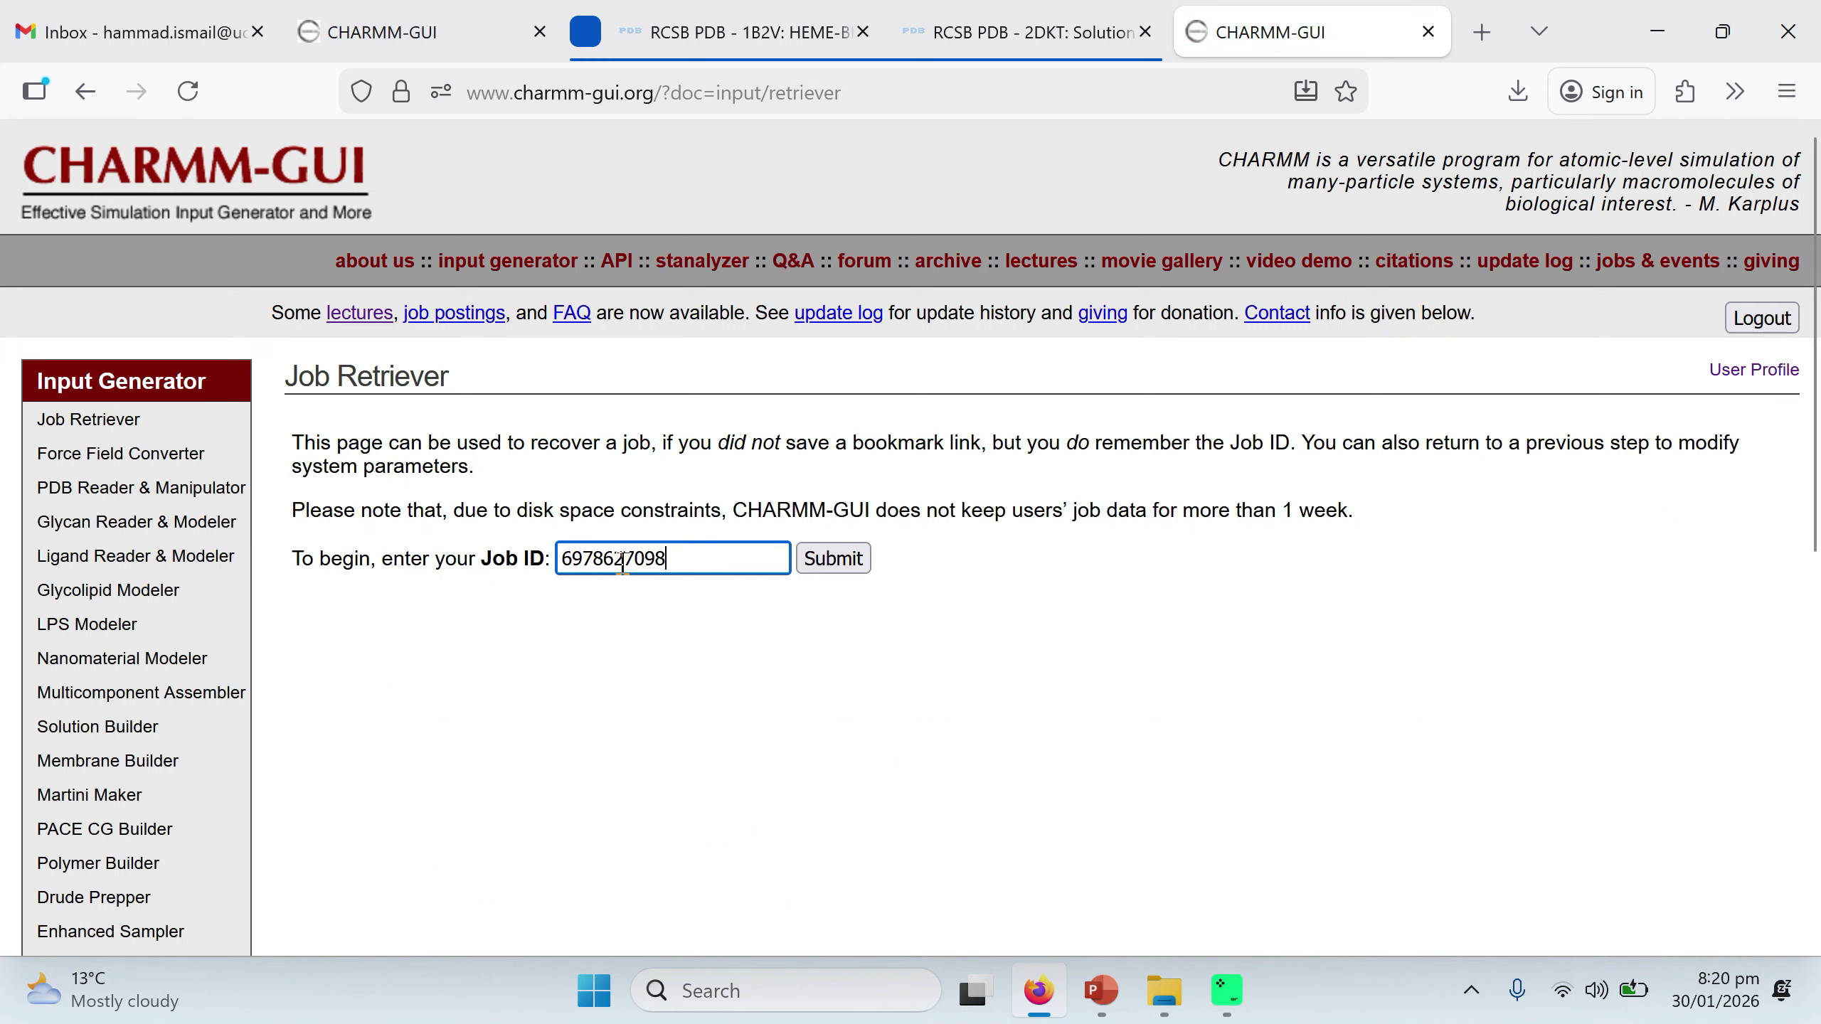
click(836, 561)
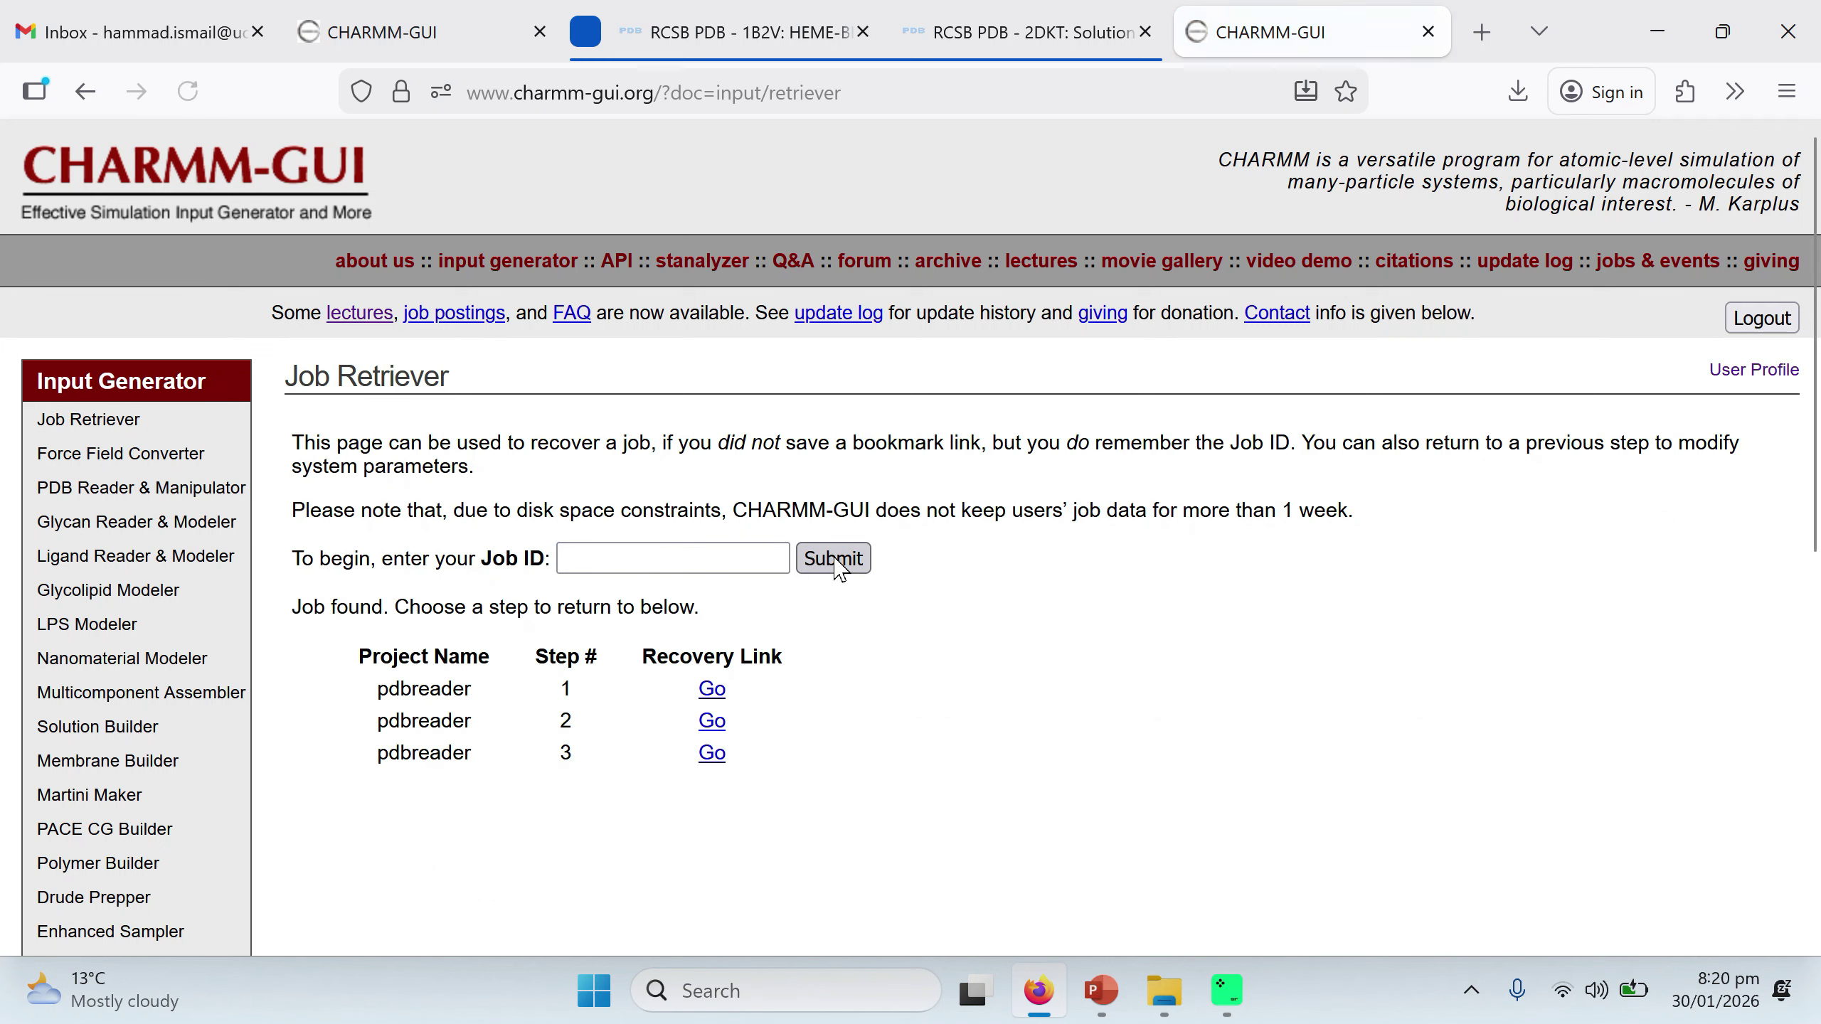
Recover step 3 of the pdbreader job, review its solvation options, and close that tab.
scroll(842, 615, down, 3)
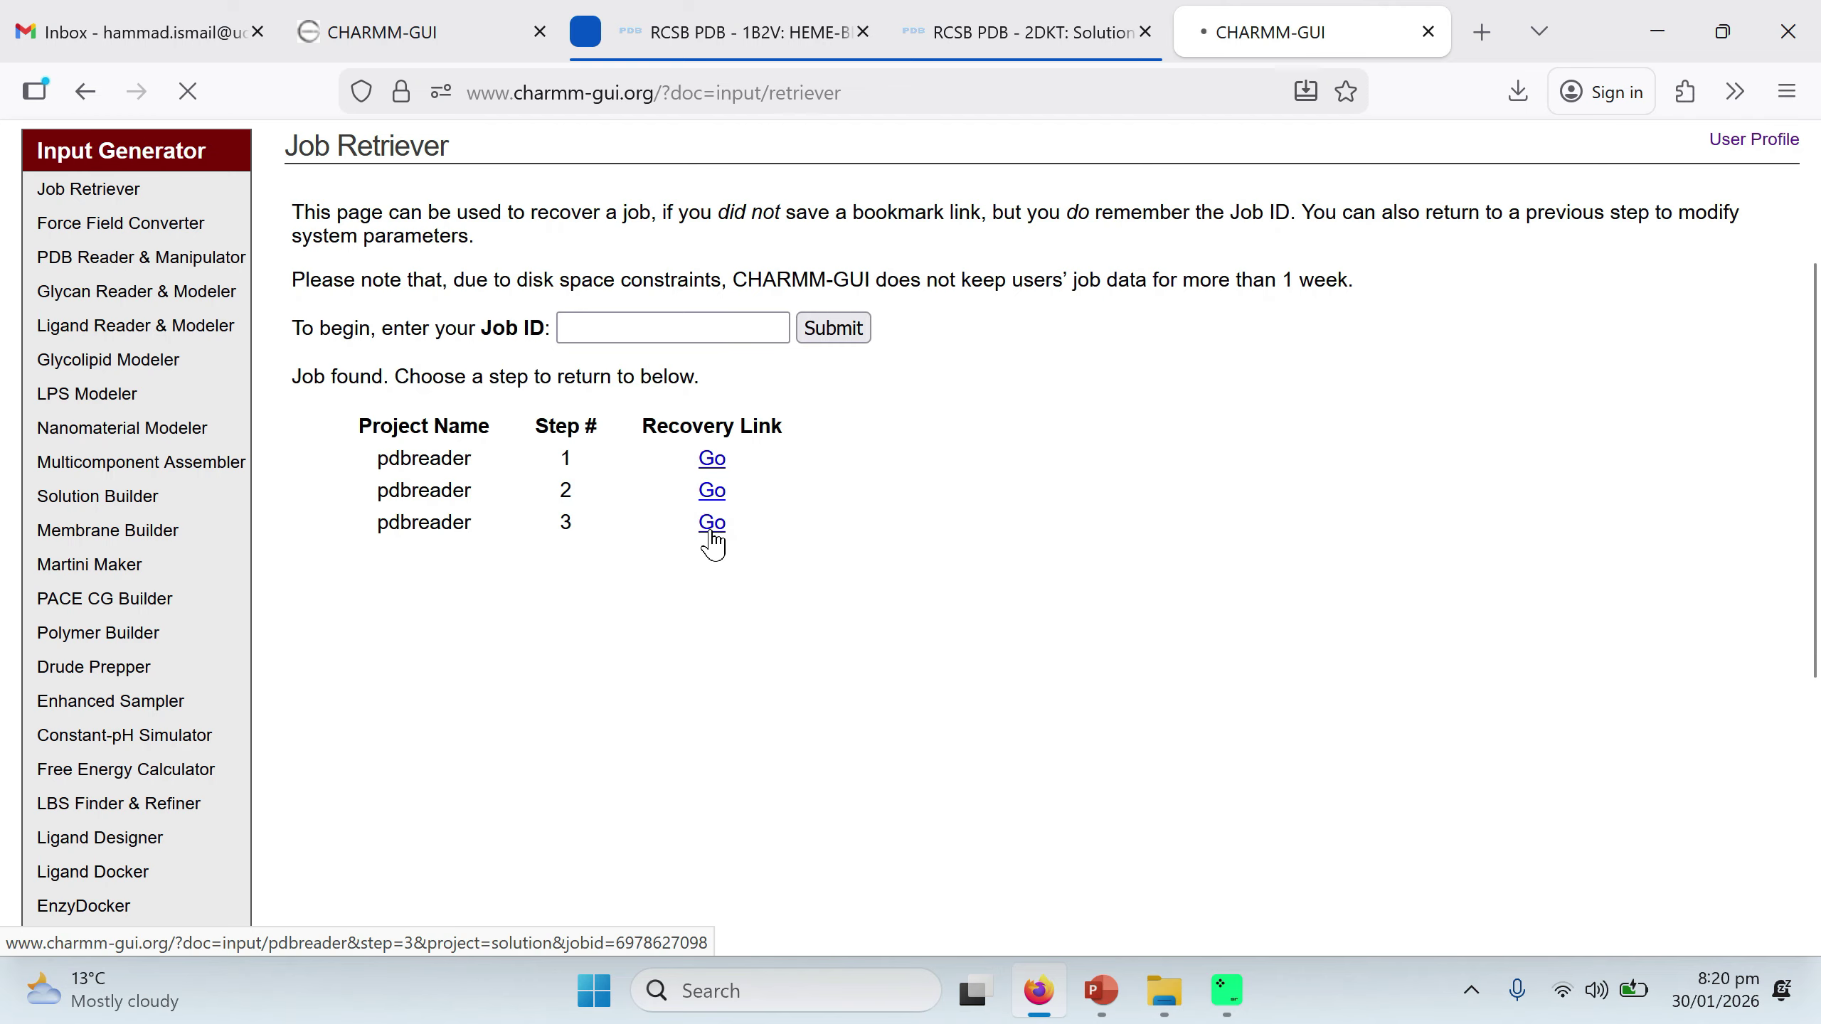
scroll(1017, 648, down, 6)
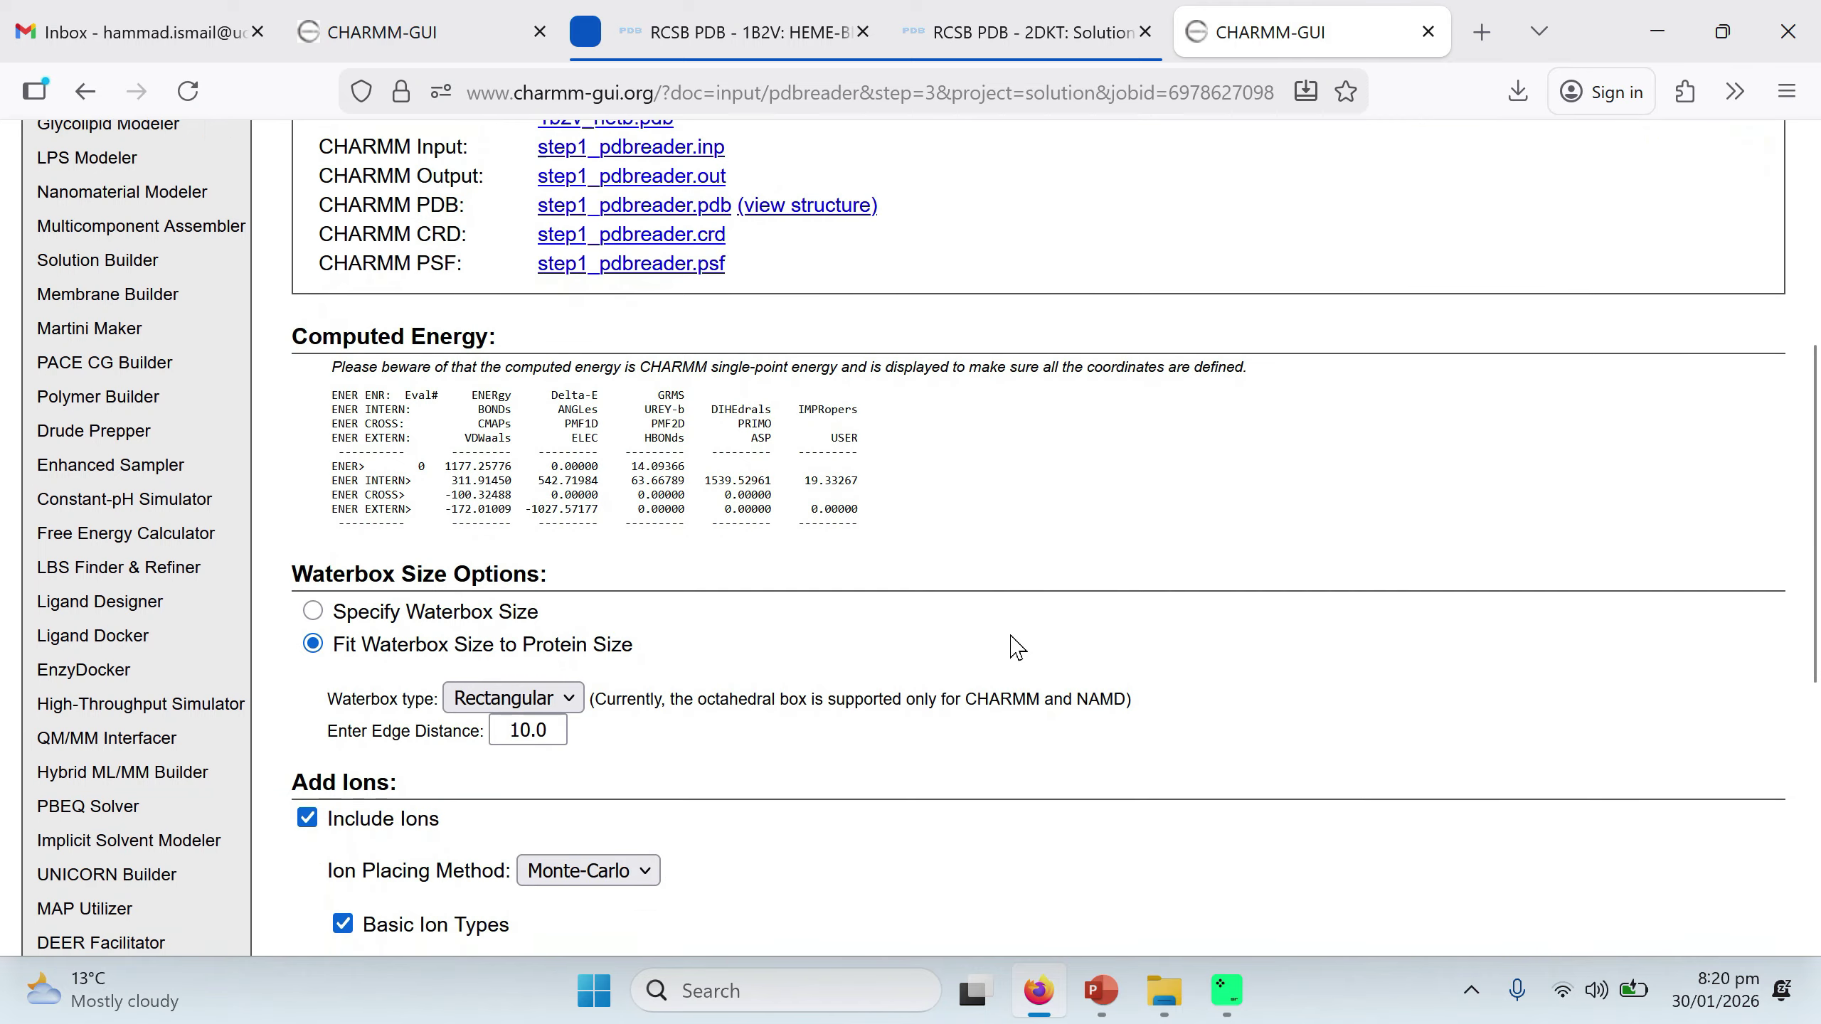
scroll(1017, 648, down, 5)
scroll(1017, 648, up, 1)
click(1427, 31)
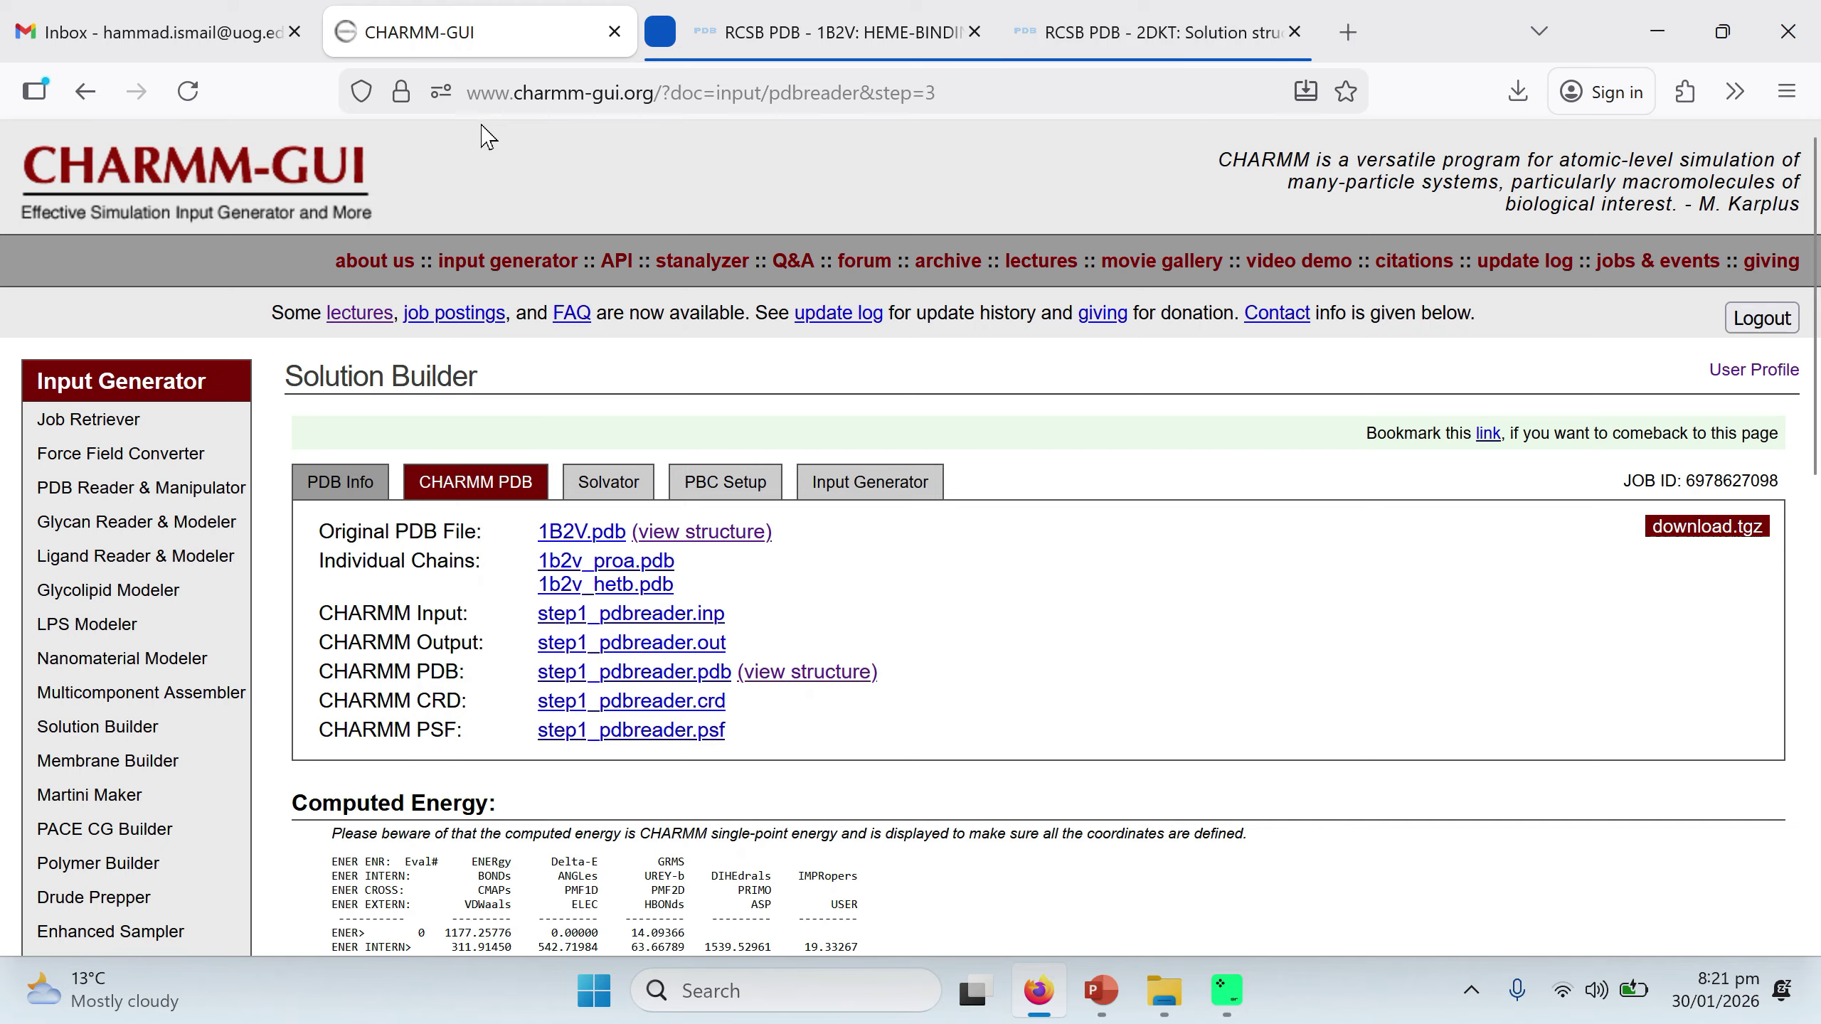
Check the Specify Waterbox Size option, and return to fitting the rectangular waterbox to the protein size with edge distance 10.0.
scroll(1070, 651, down, 2)
scroll(1071, 653, down, 6)
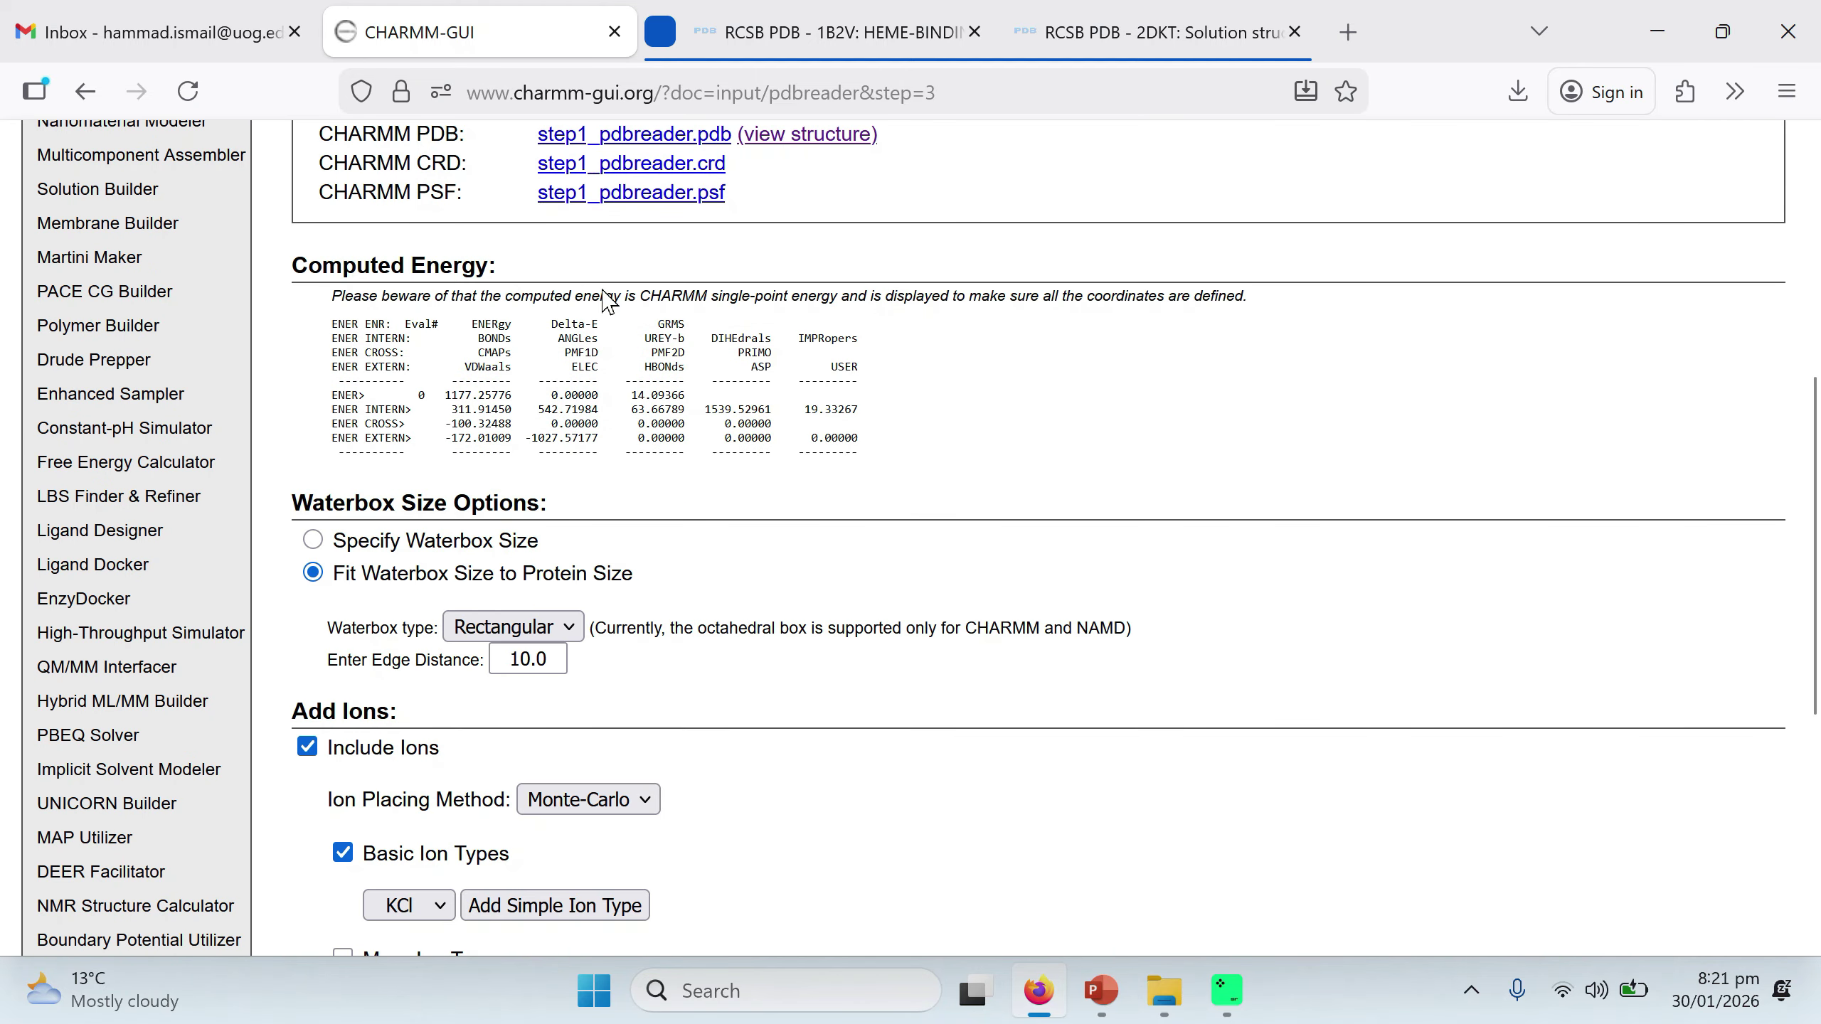
scroll(717, 344, down, 5)
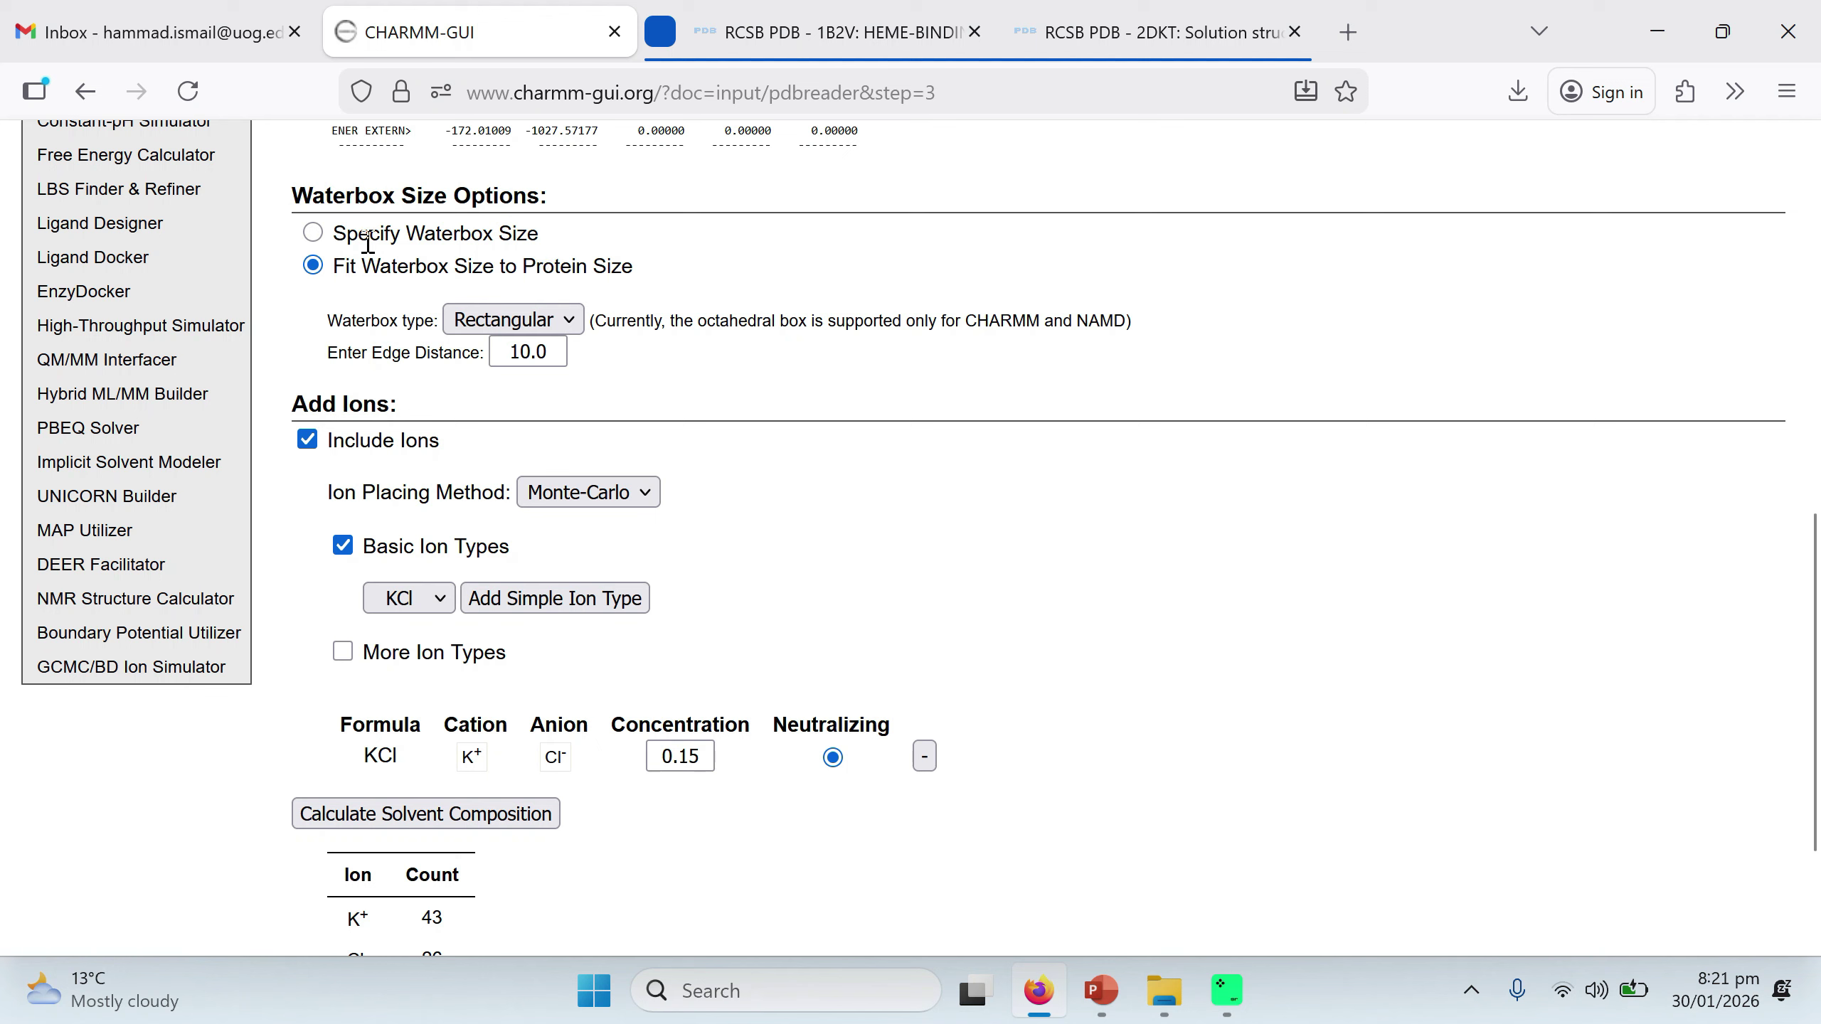
click(314, 234)
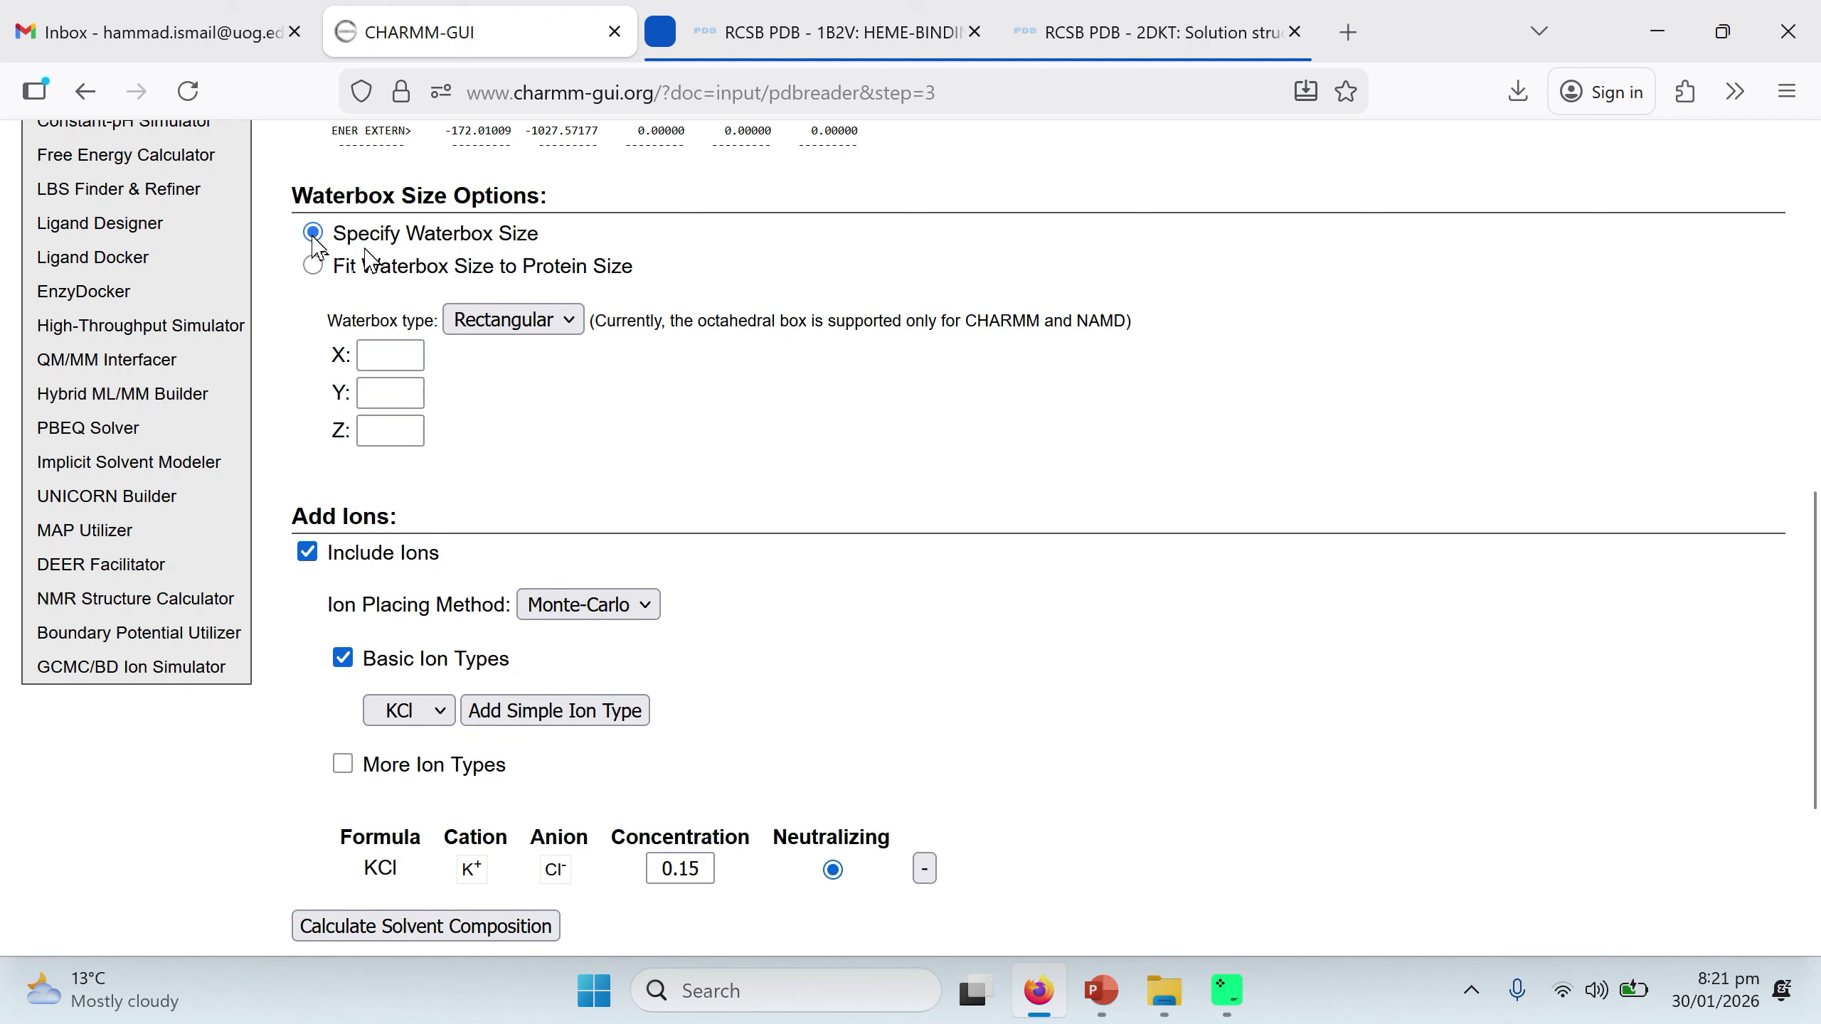
click(313, 265)
scroll(966, 501, down, 3)
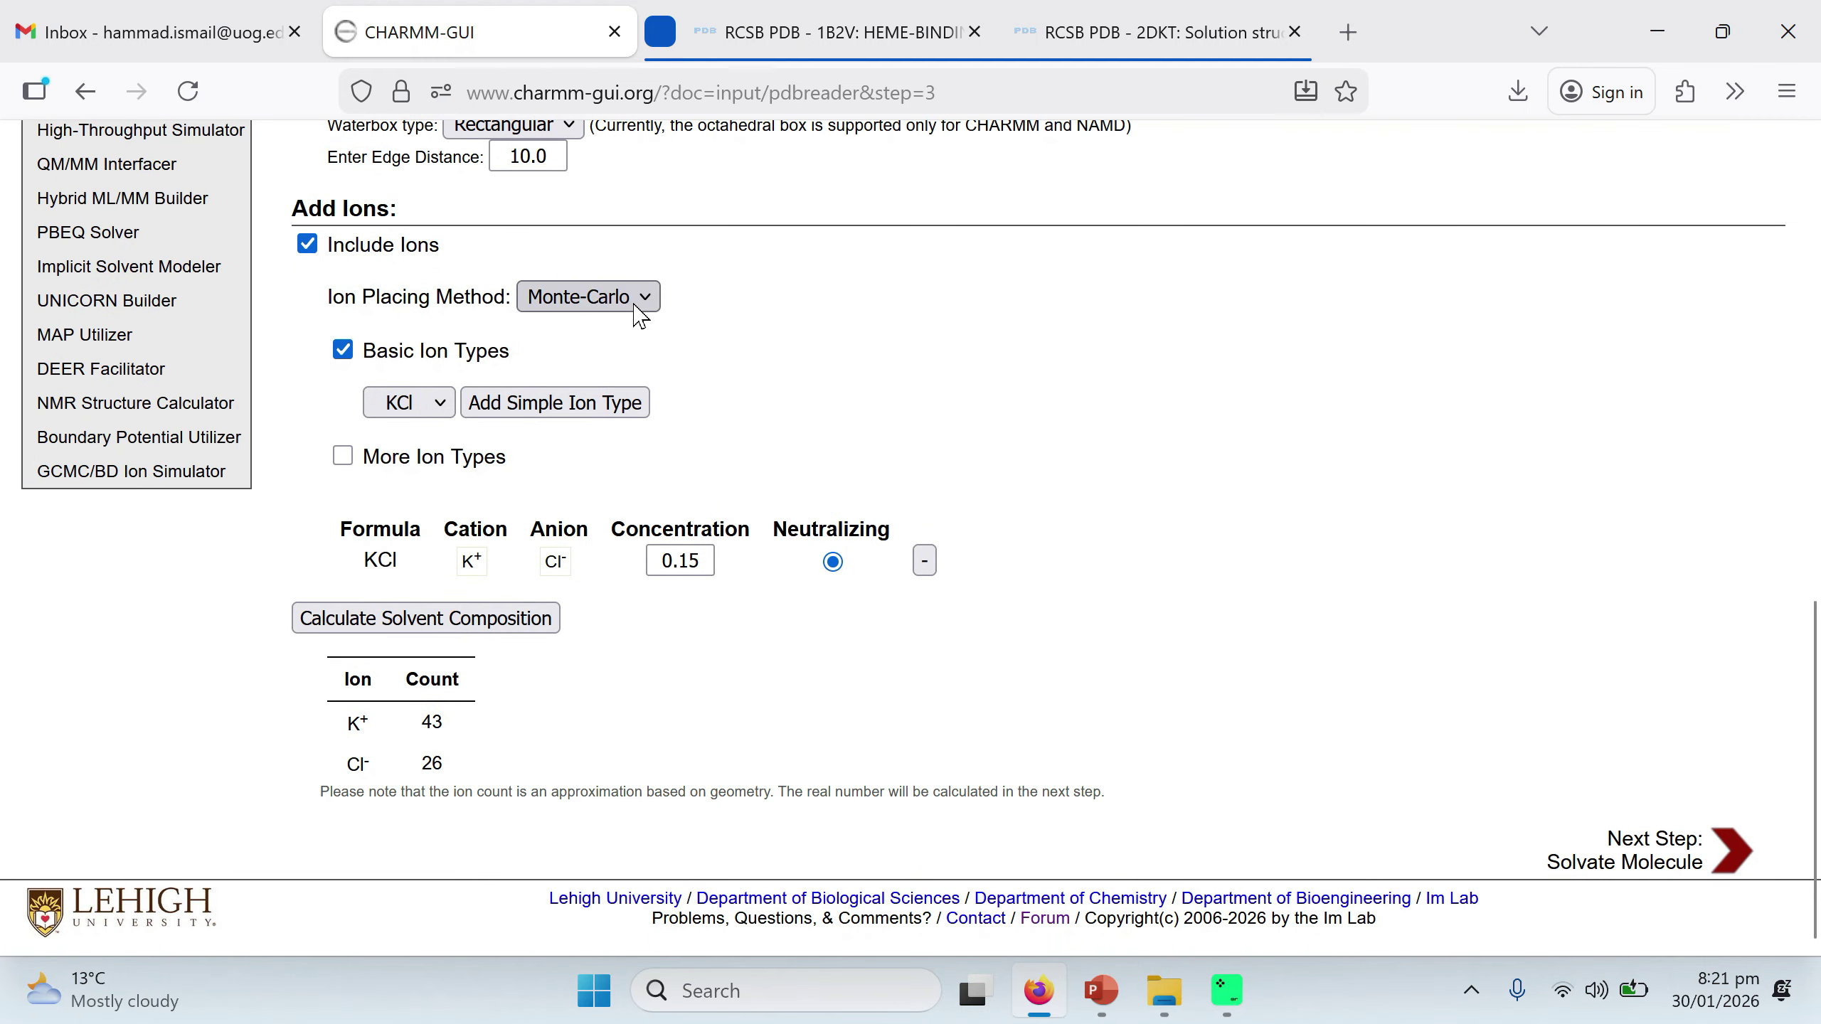
Keep Monte-Carlo ion placement with neutralizing KCl at a concentration of 0.15, and solvate the molecule.
click(637, 301)
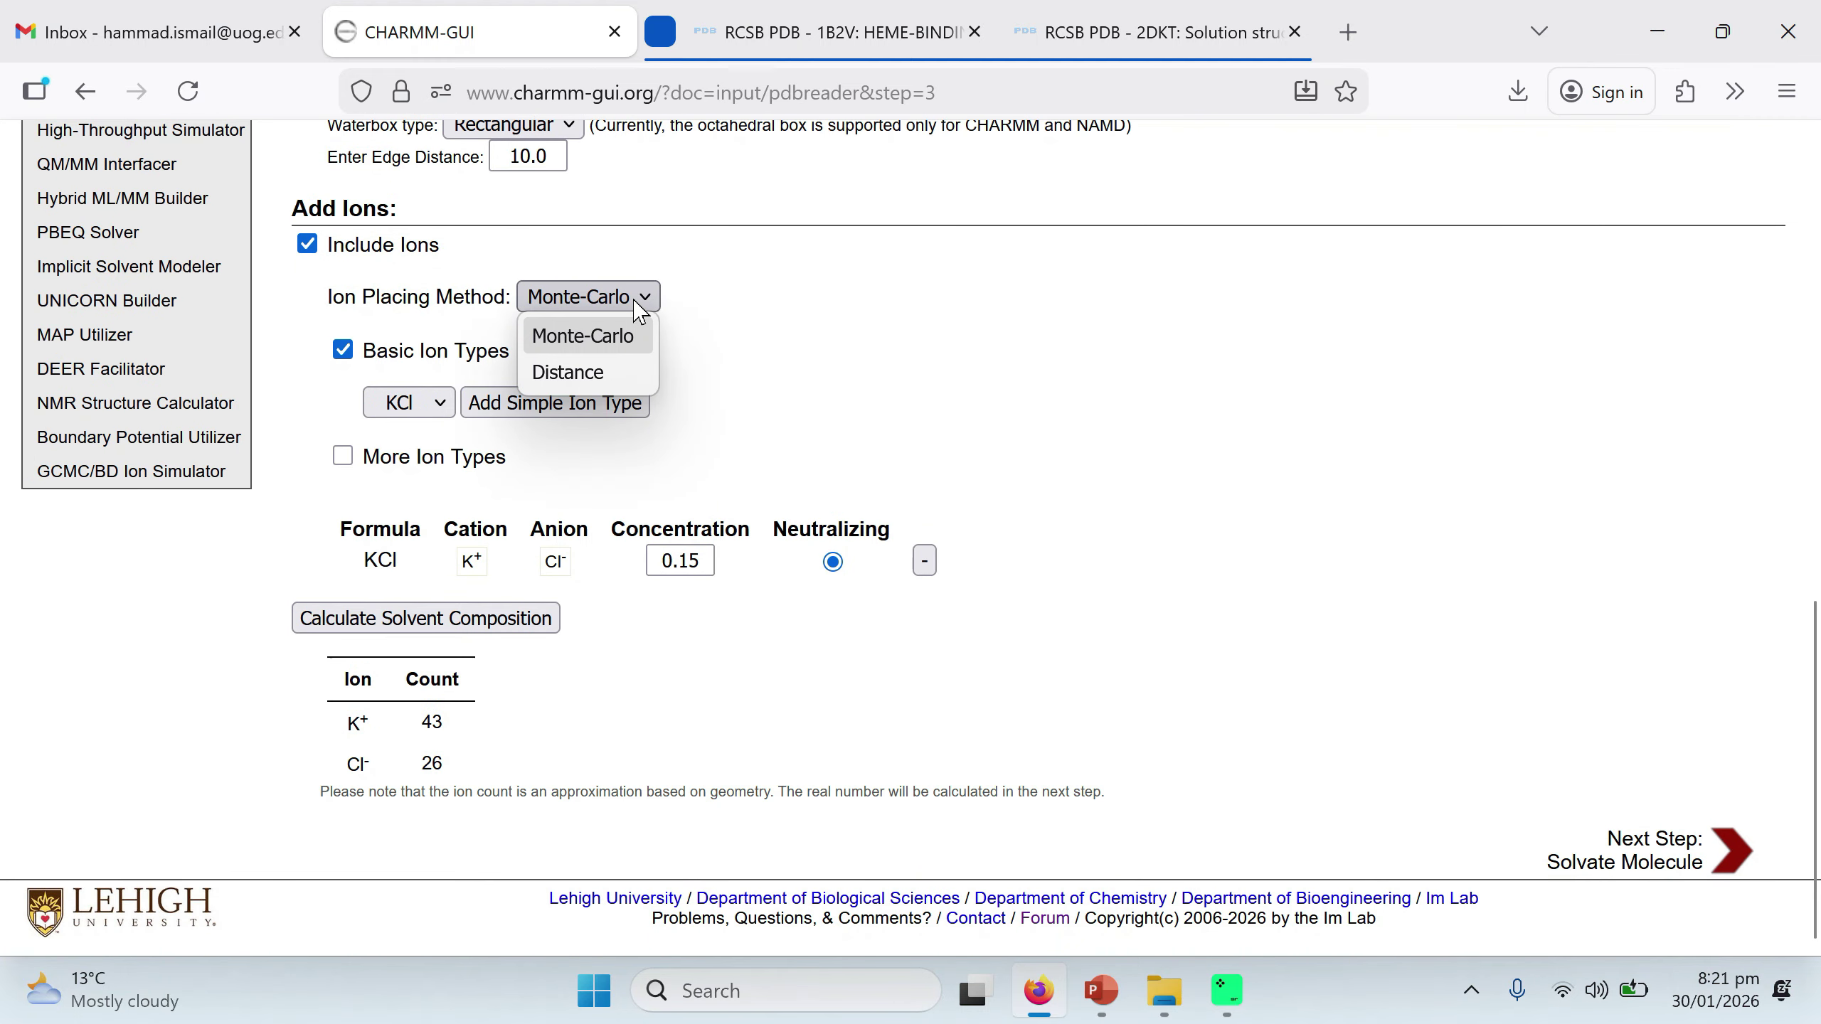
click(600, 380)
click(604, 350)
click(434, 411)
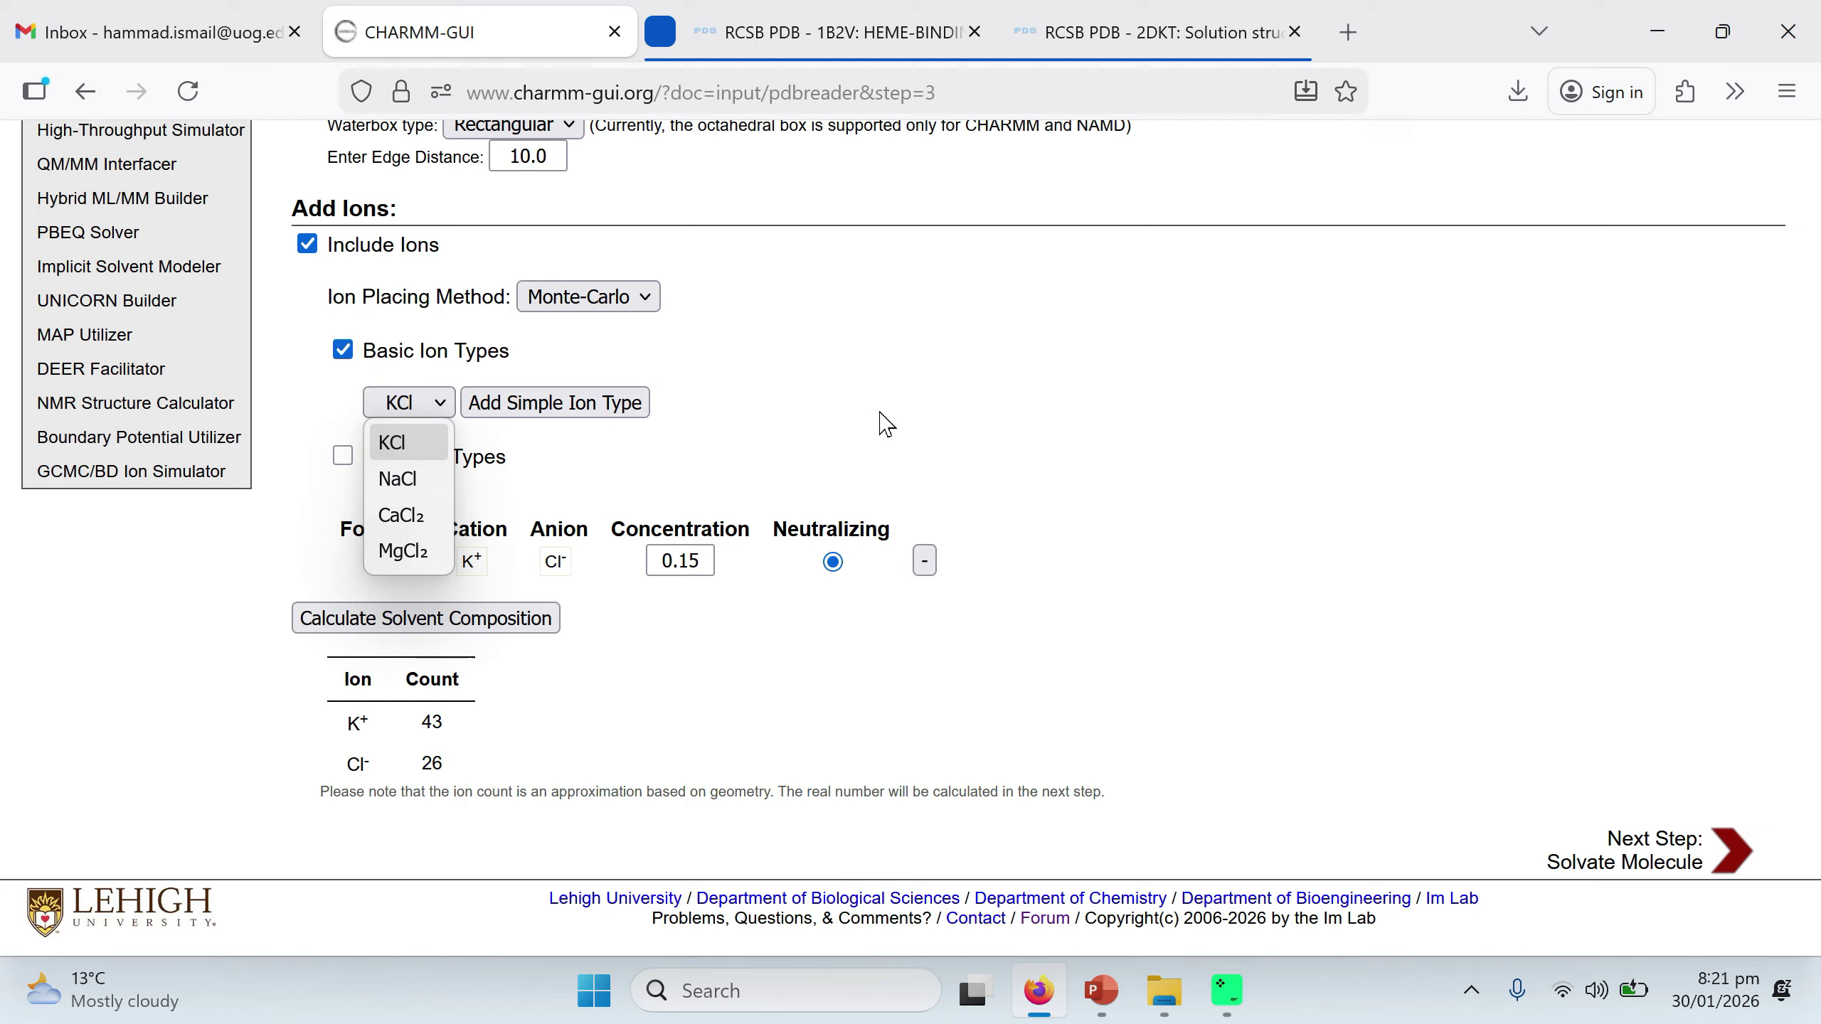
click(396, 433)
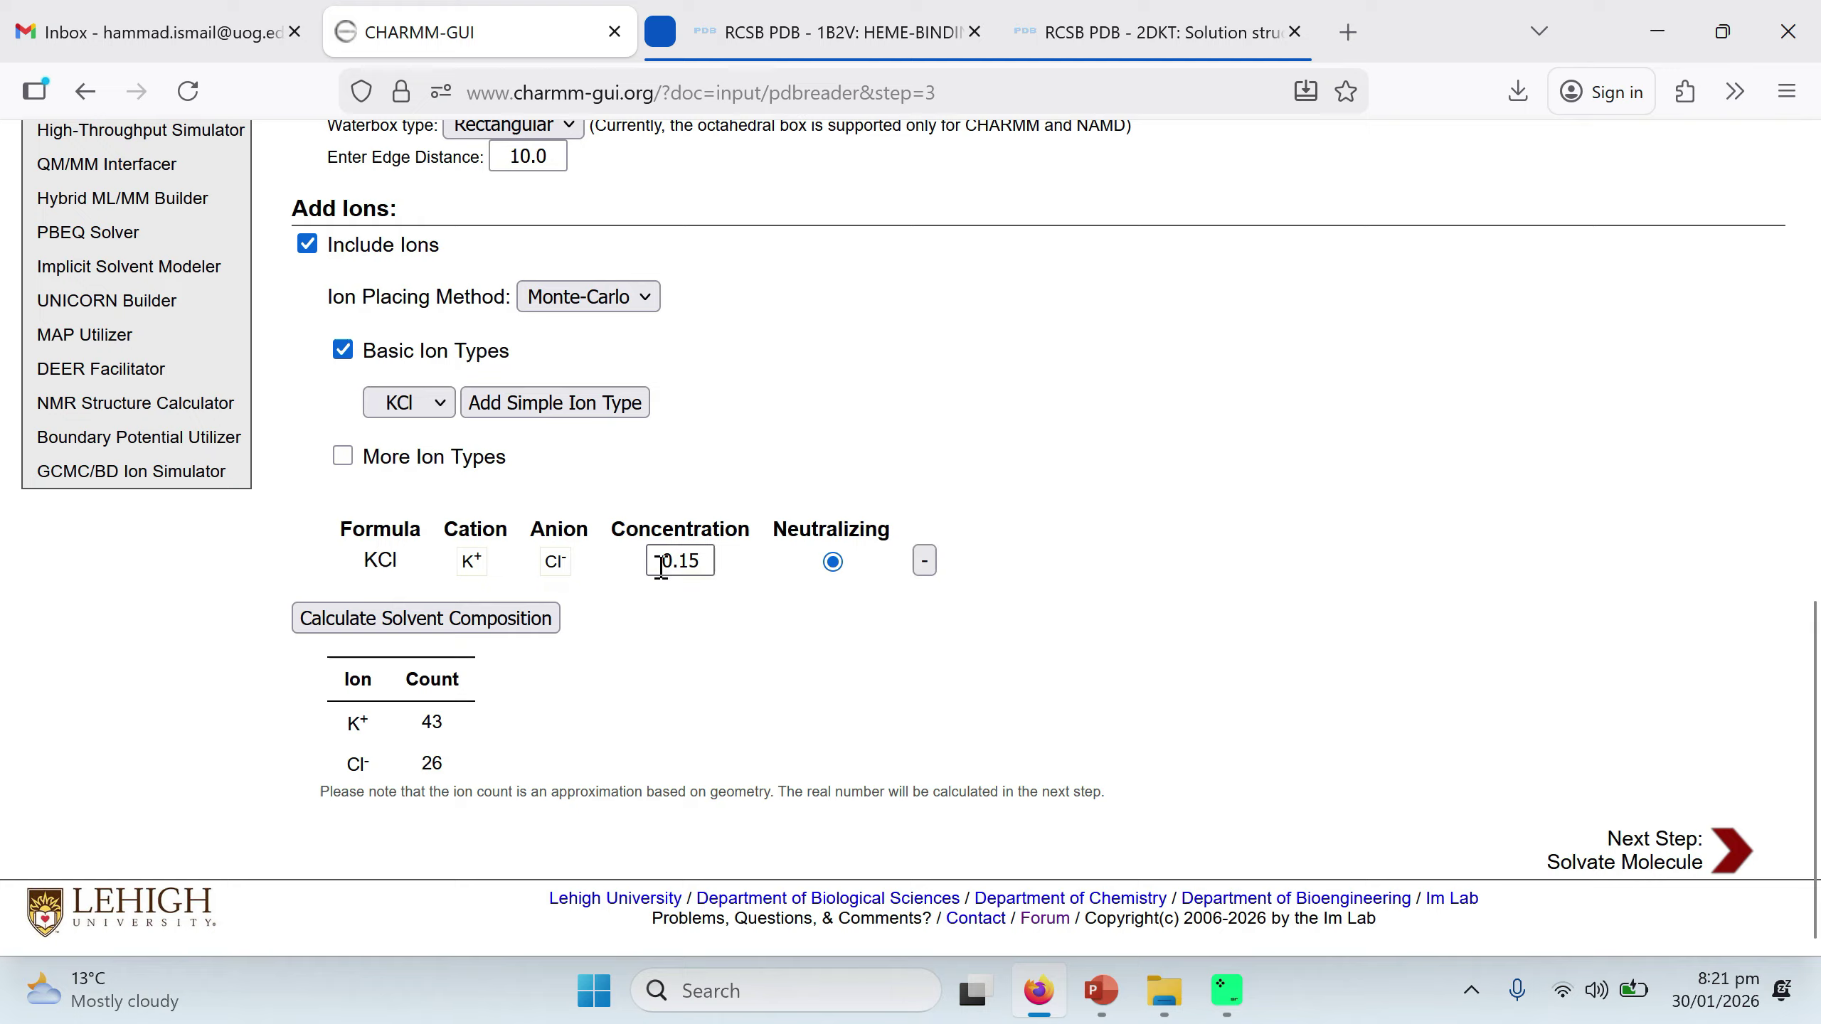
drag(659, 565, 726, 584)
click(622, 668)
click(1666, 851)
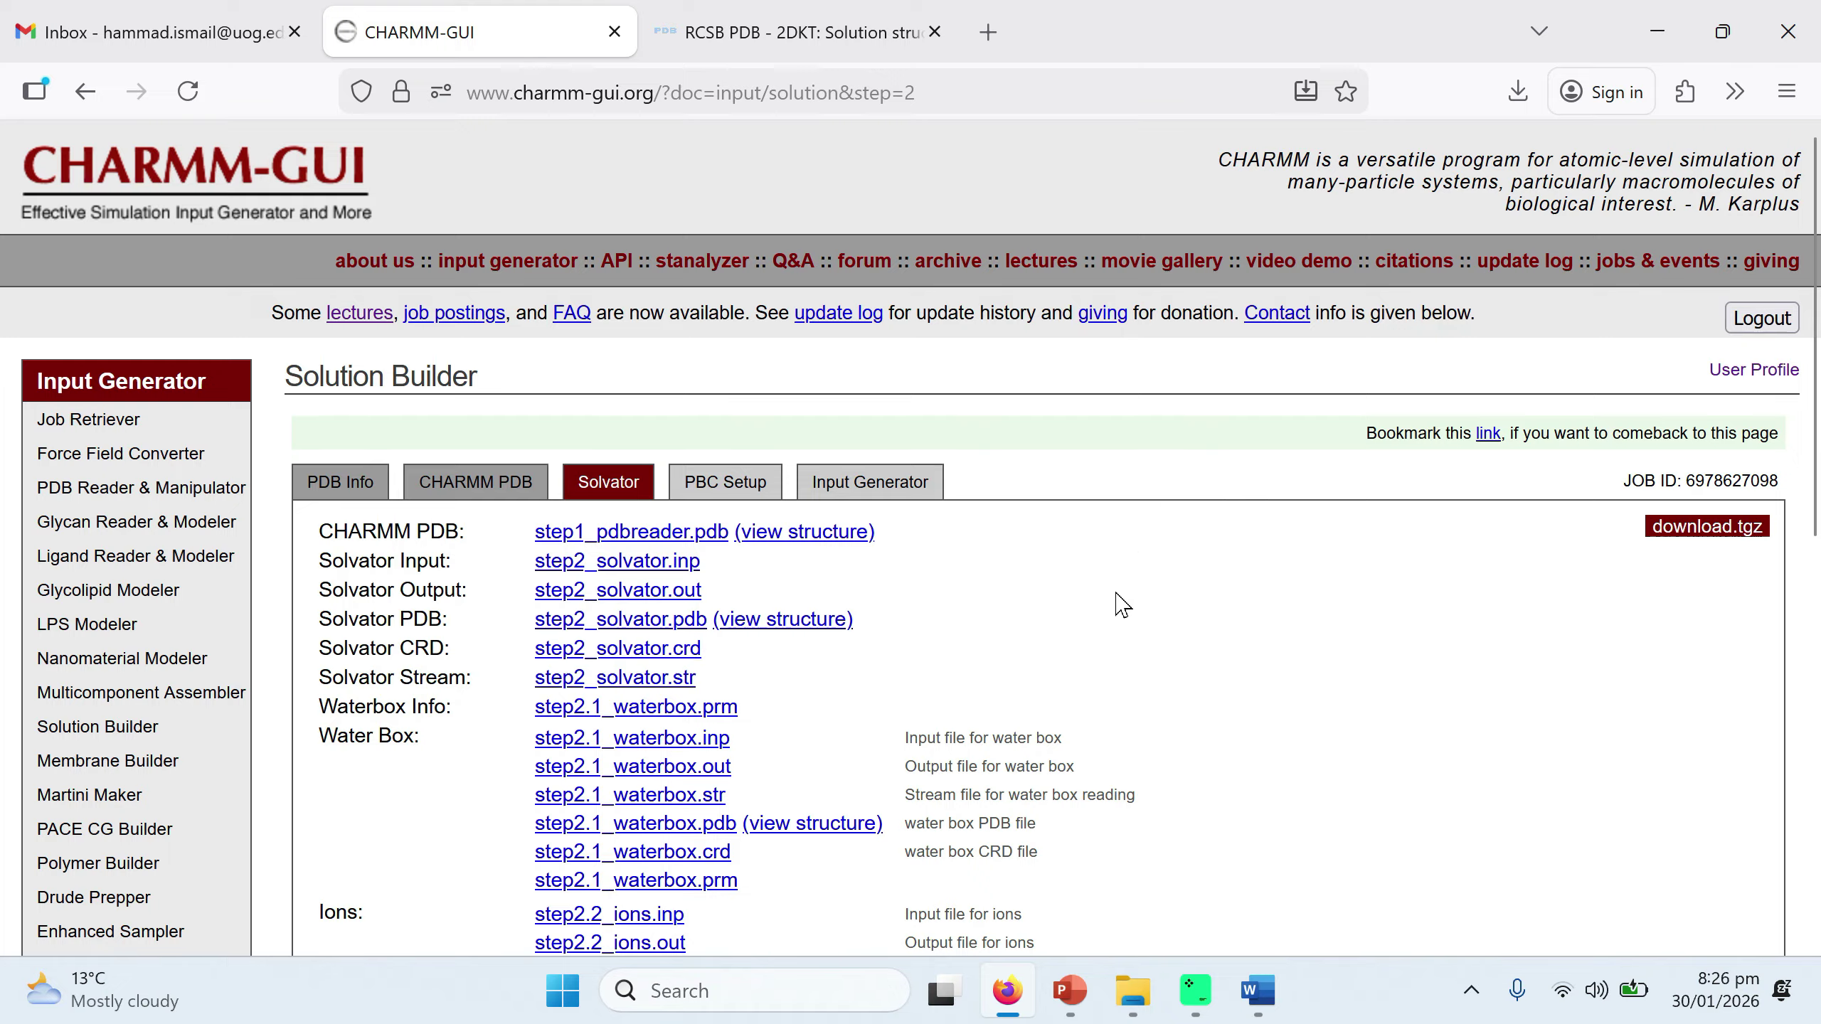
View the solvated structure step2_solvator.pdb in the visualization window and close it.
scroll(1148, 576, down, 4)
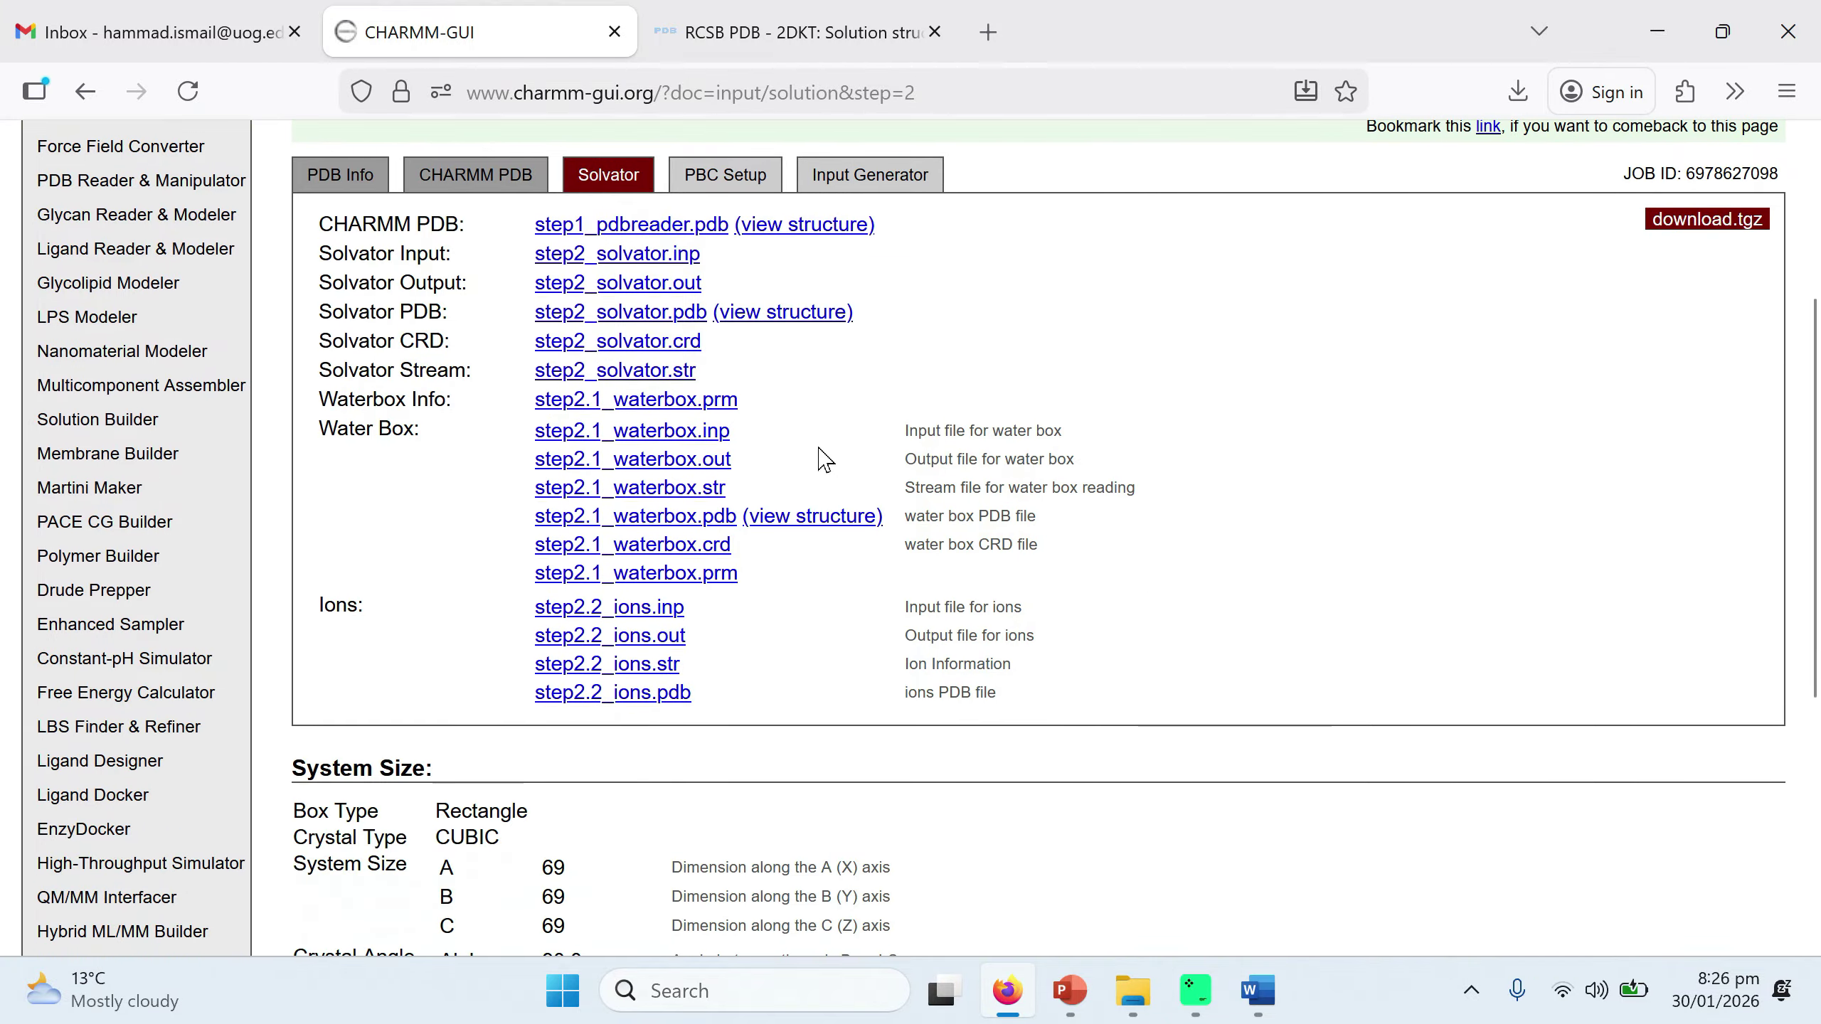
click(785, 318)
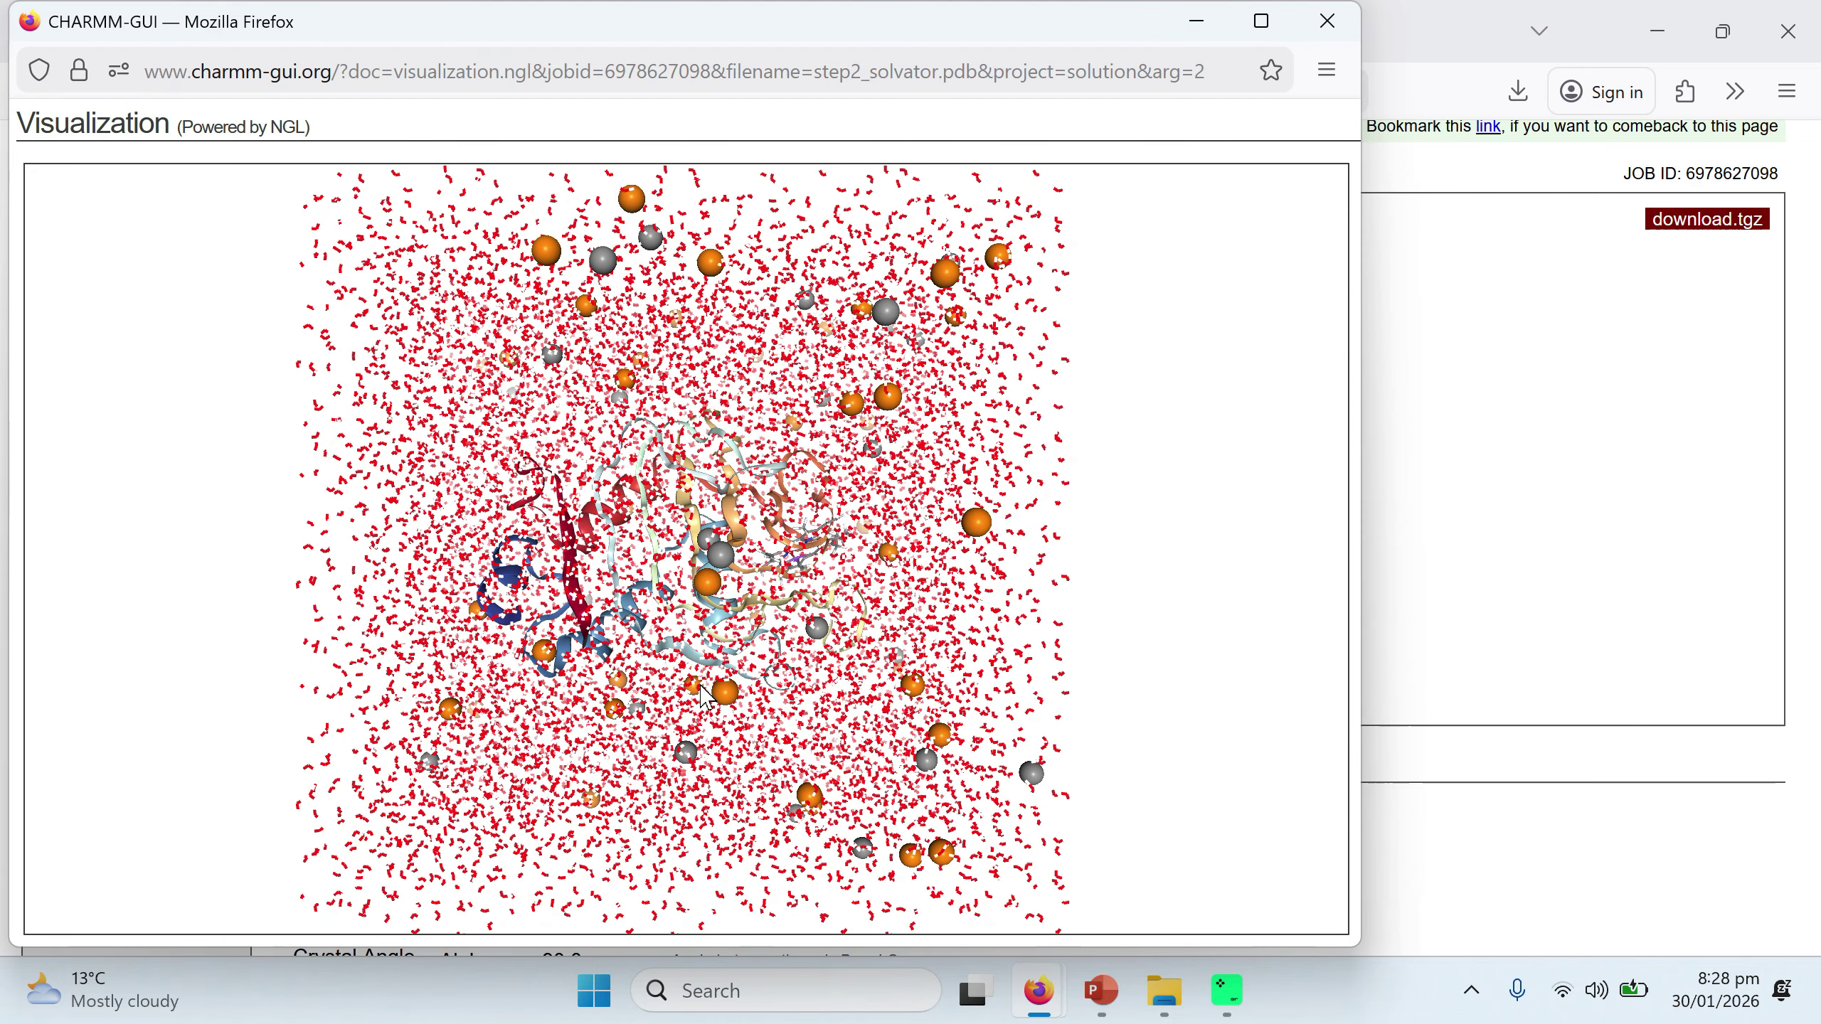
click(1327, 21)
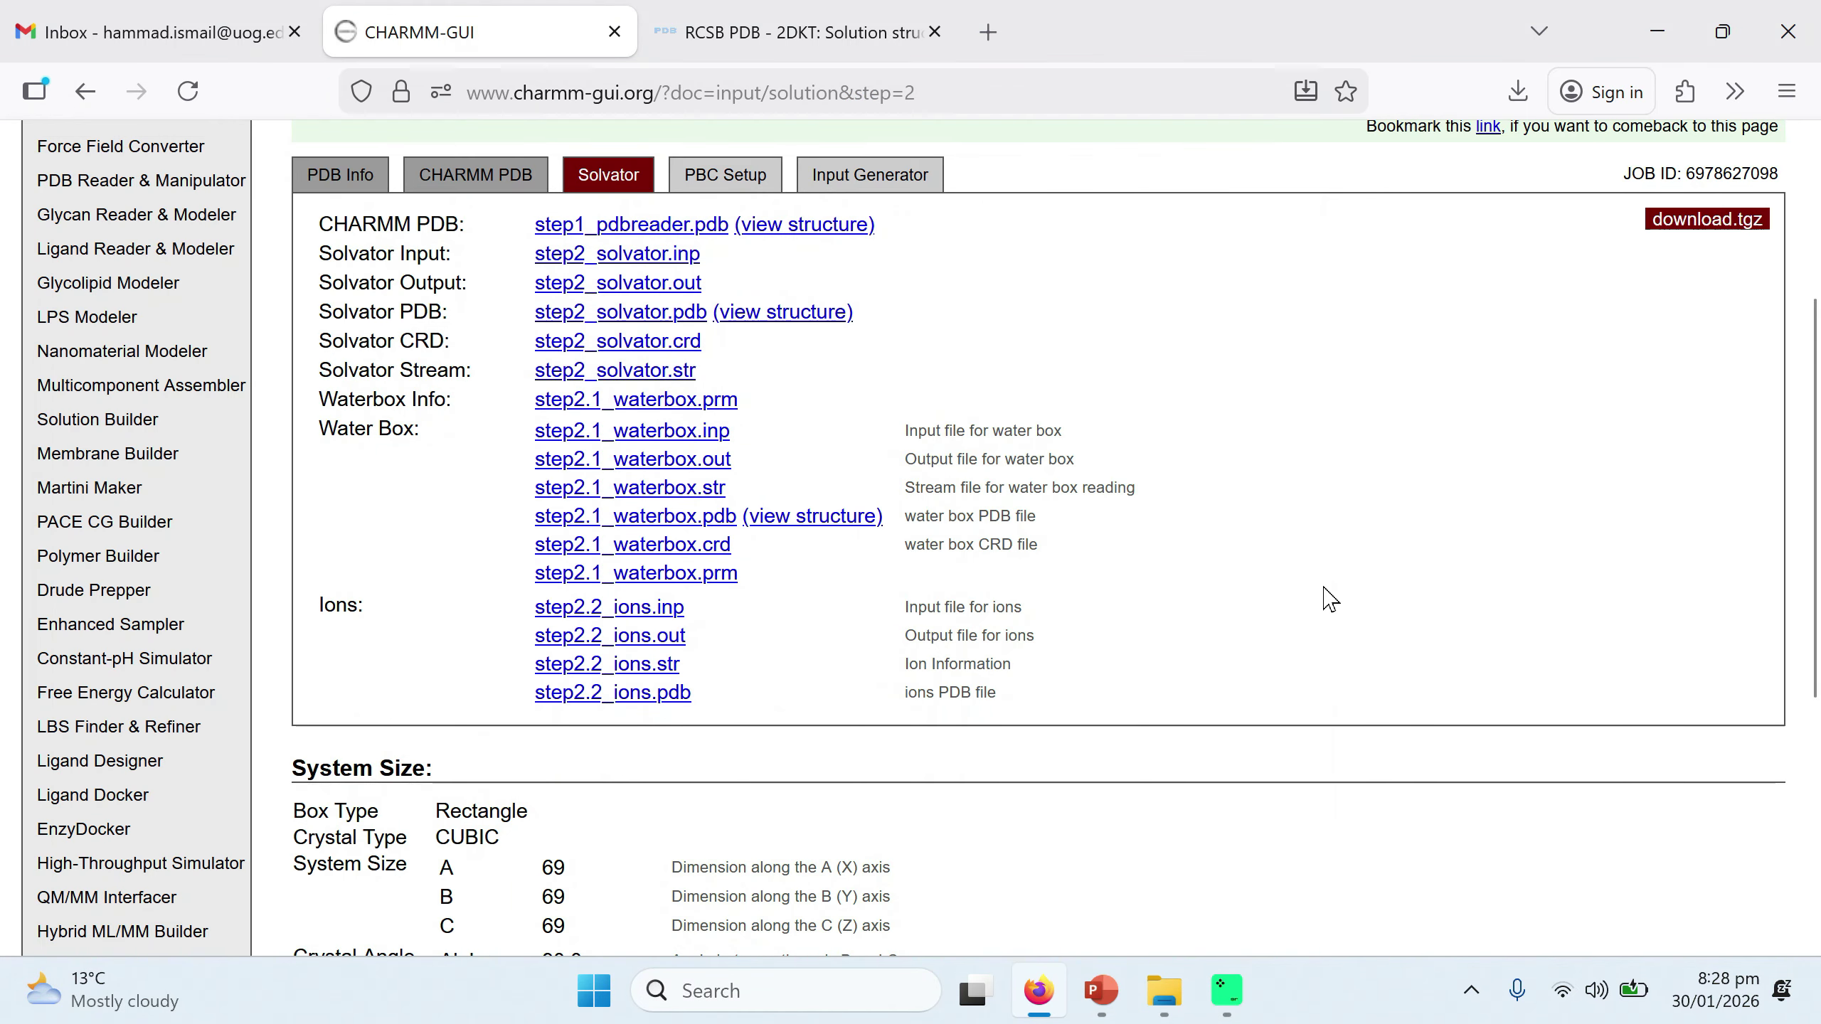
Compare the automatic and explicit PME FFT grid options, and set up the periodic boundary condition.
scroll(1326, 599, down, 5)
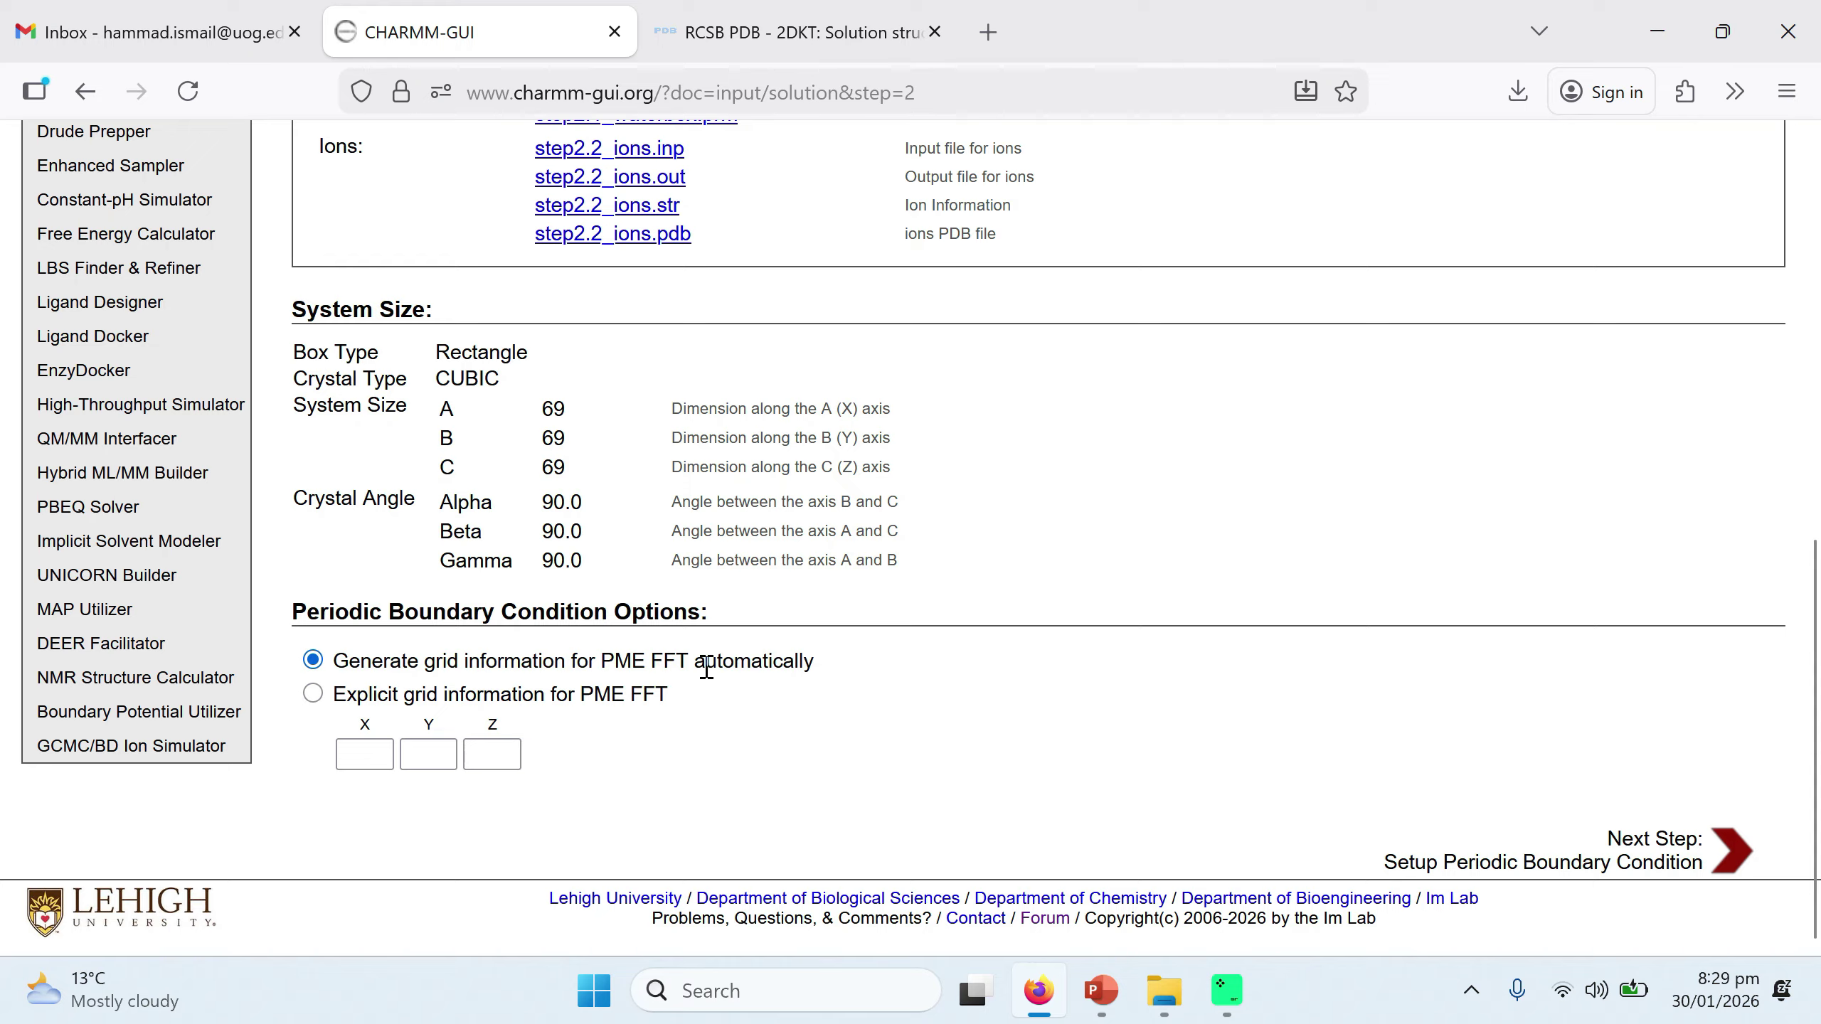
drag(814, 661, 599, 649)
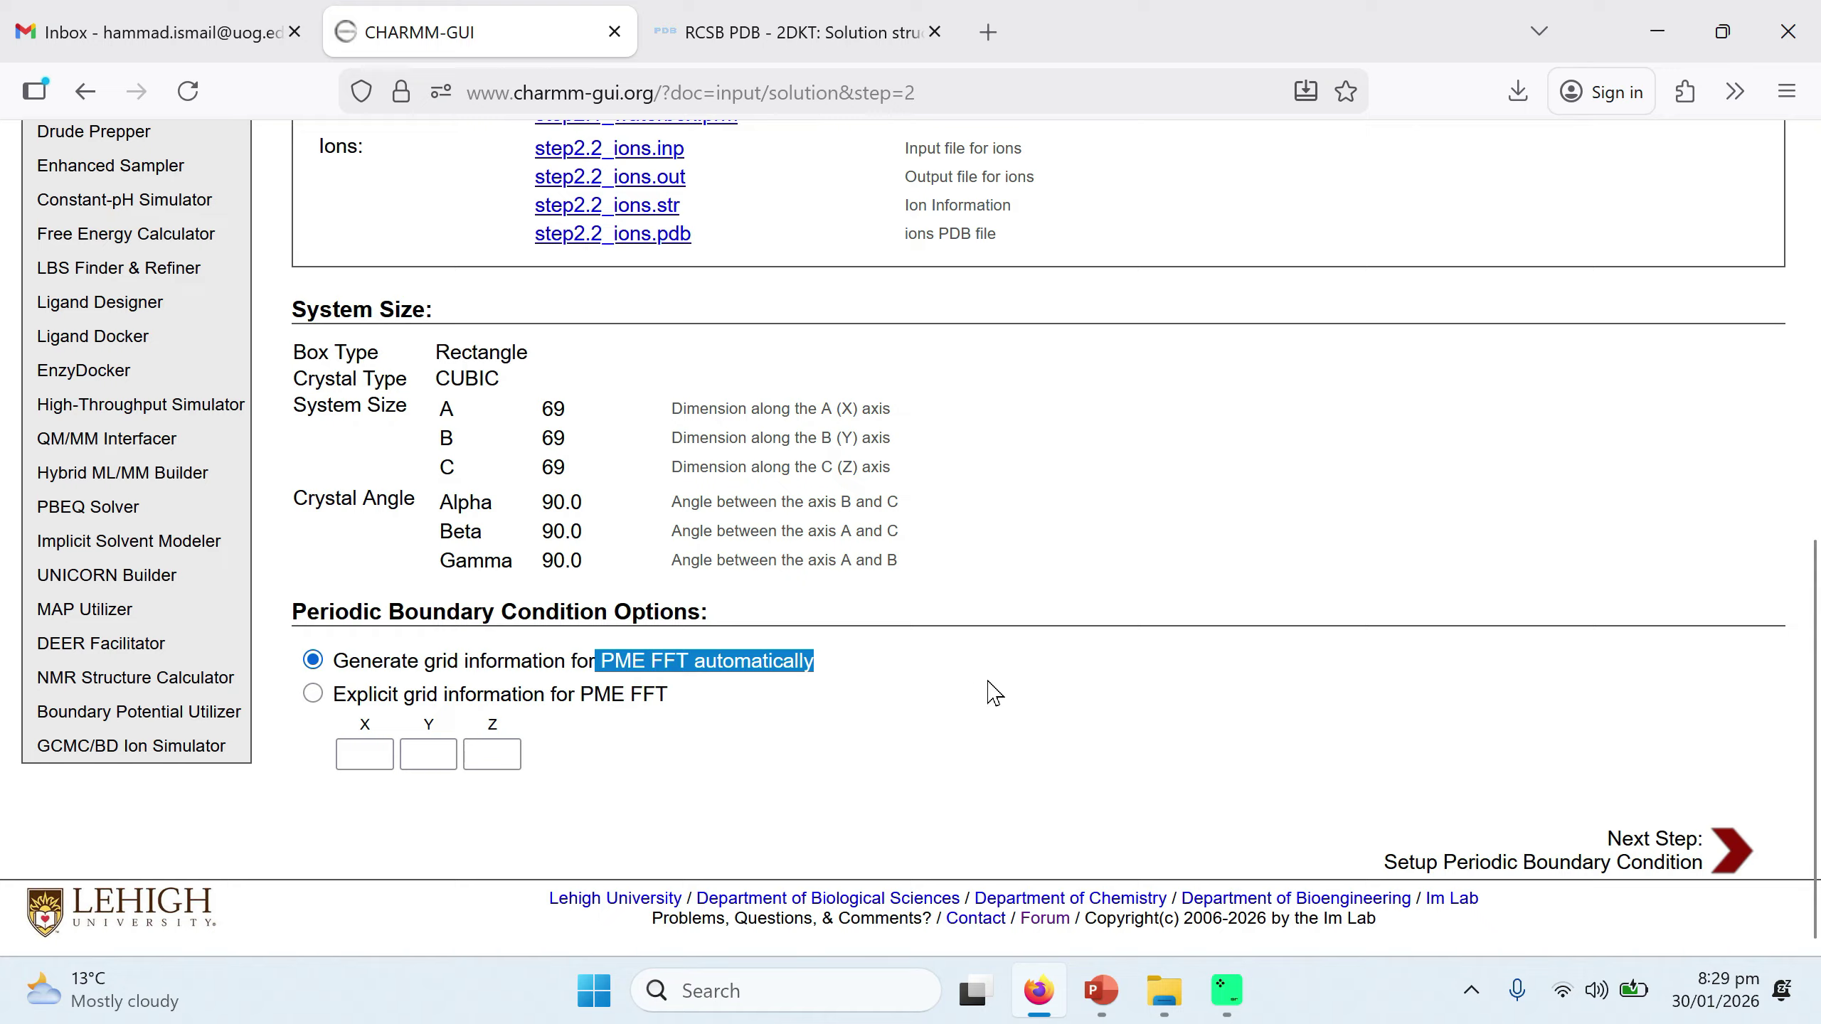
click(1085, 692)
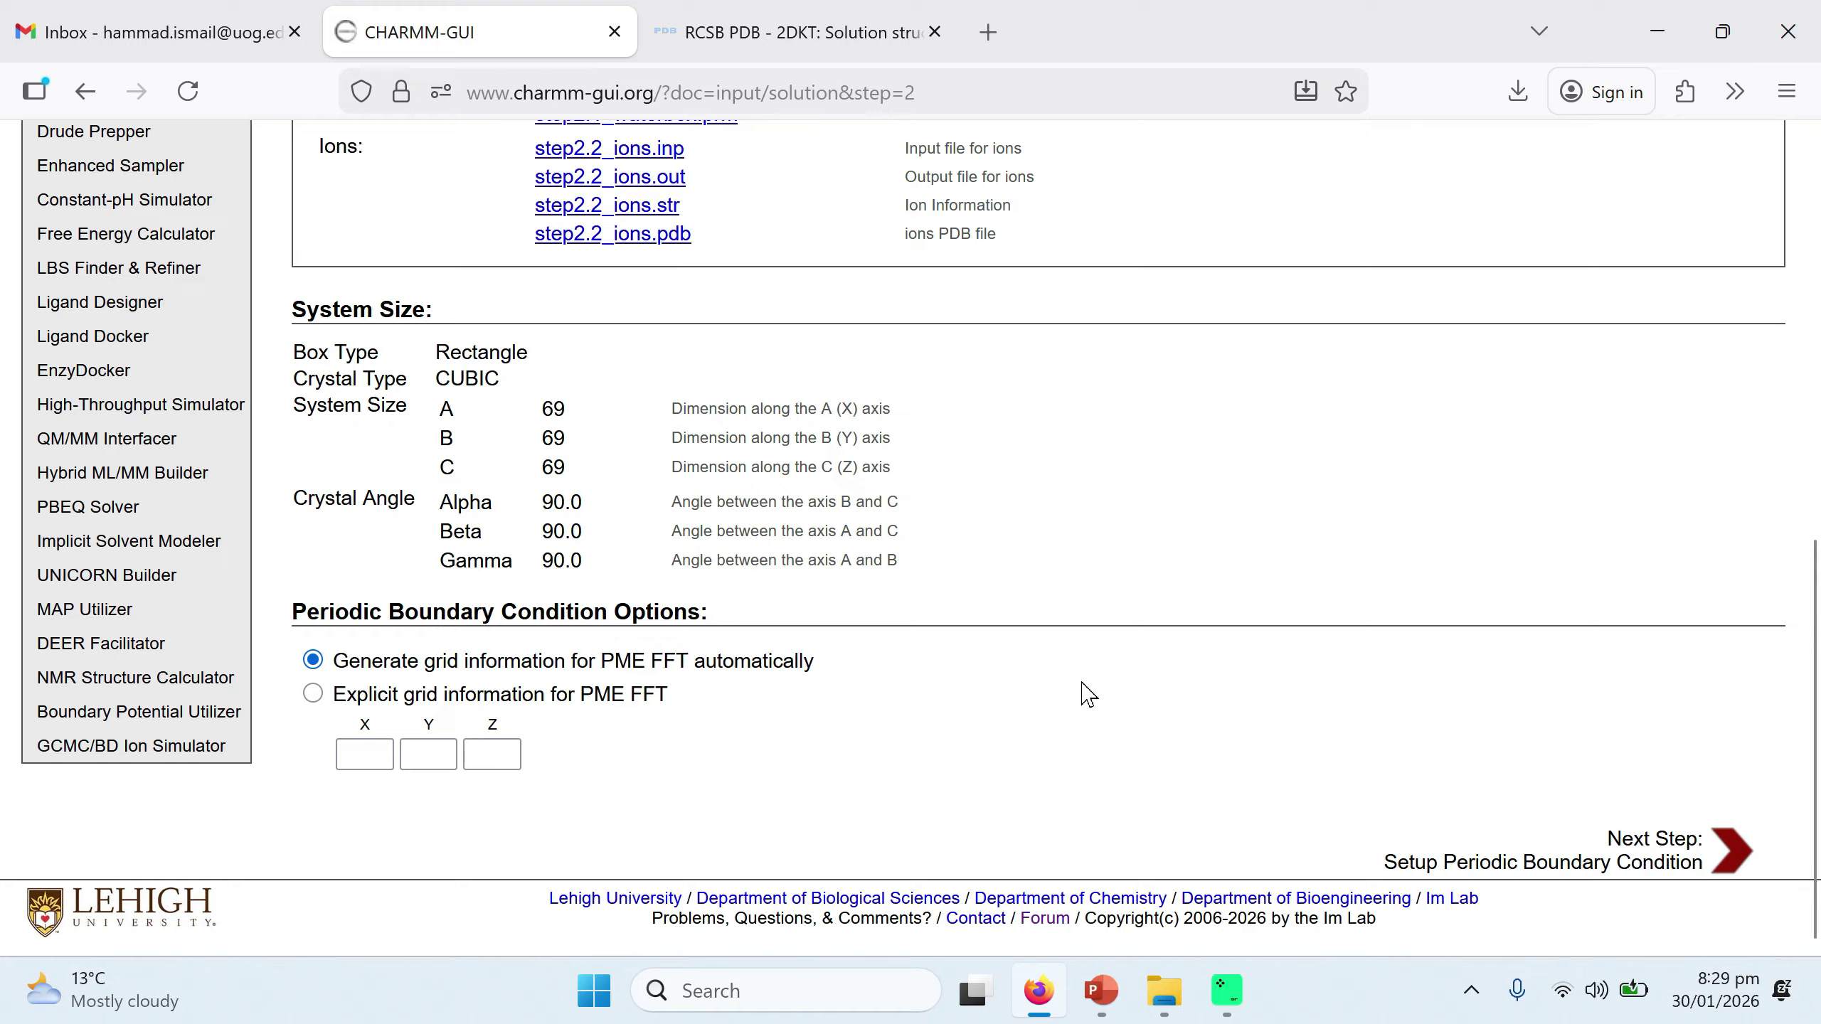
click(312, 694)
click(1642, 858)
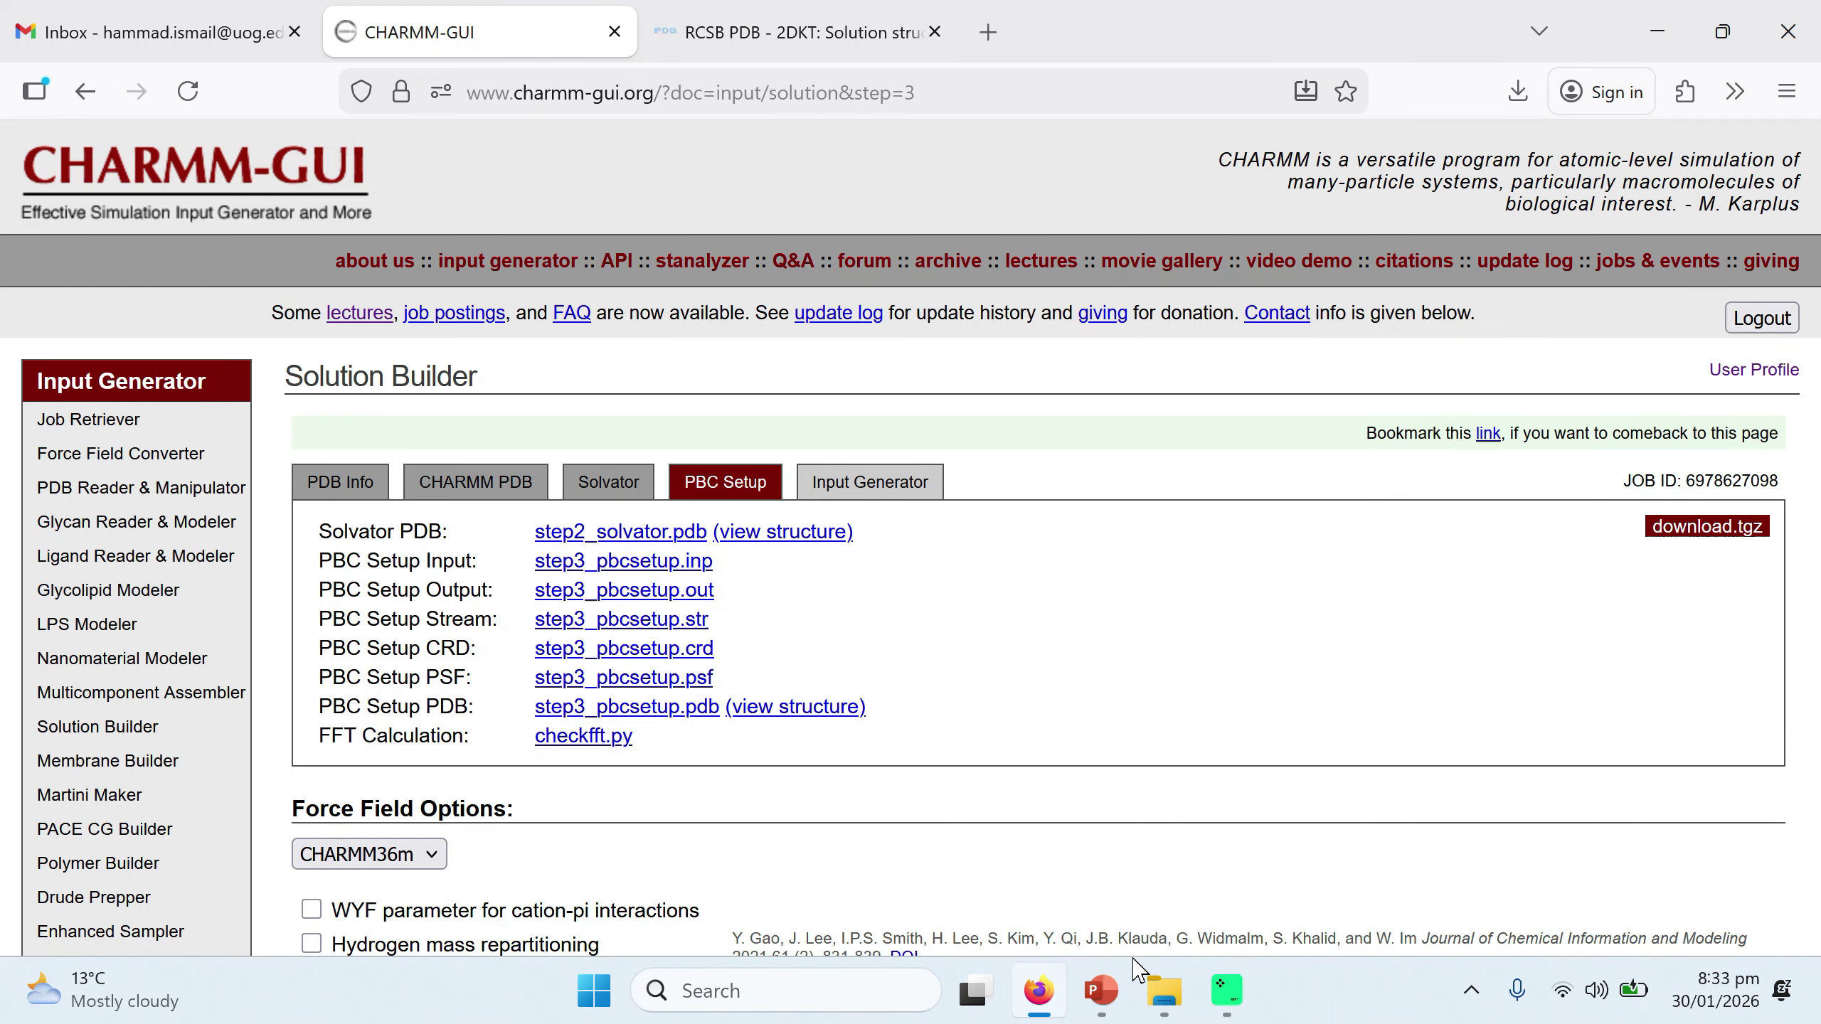
Keep the CHARMM36m force field and enable WYF parameter for cation-pi interactions, hydrogen mass repartitioning and multi-site Ca2+.
scroll(1138, 679, down, 4)
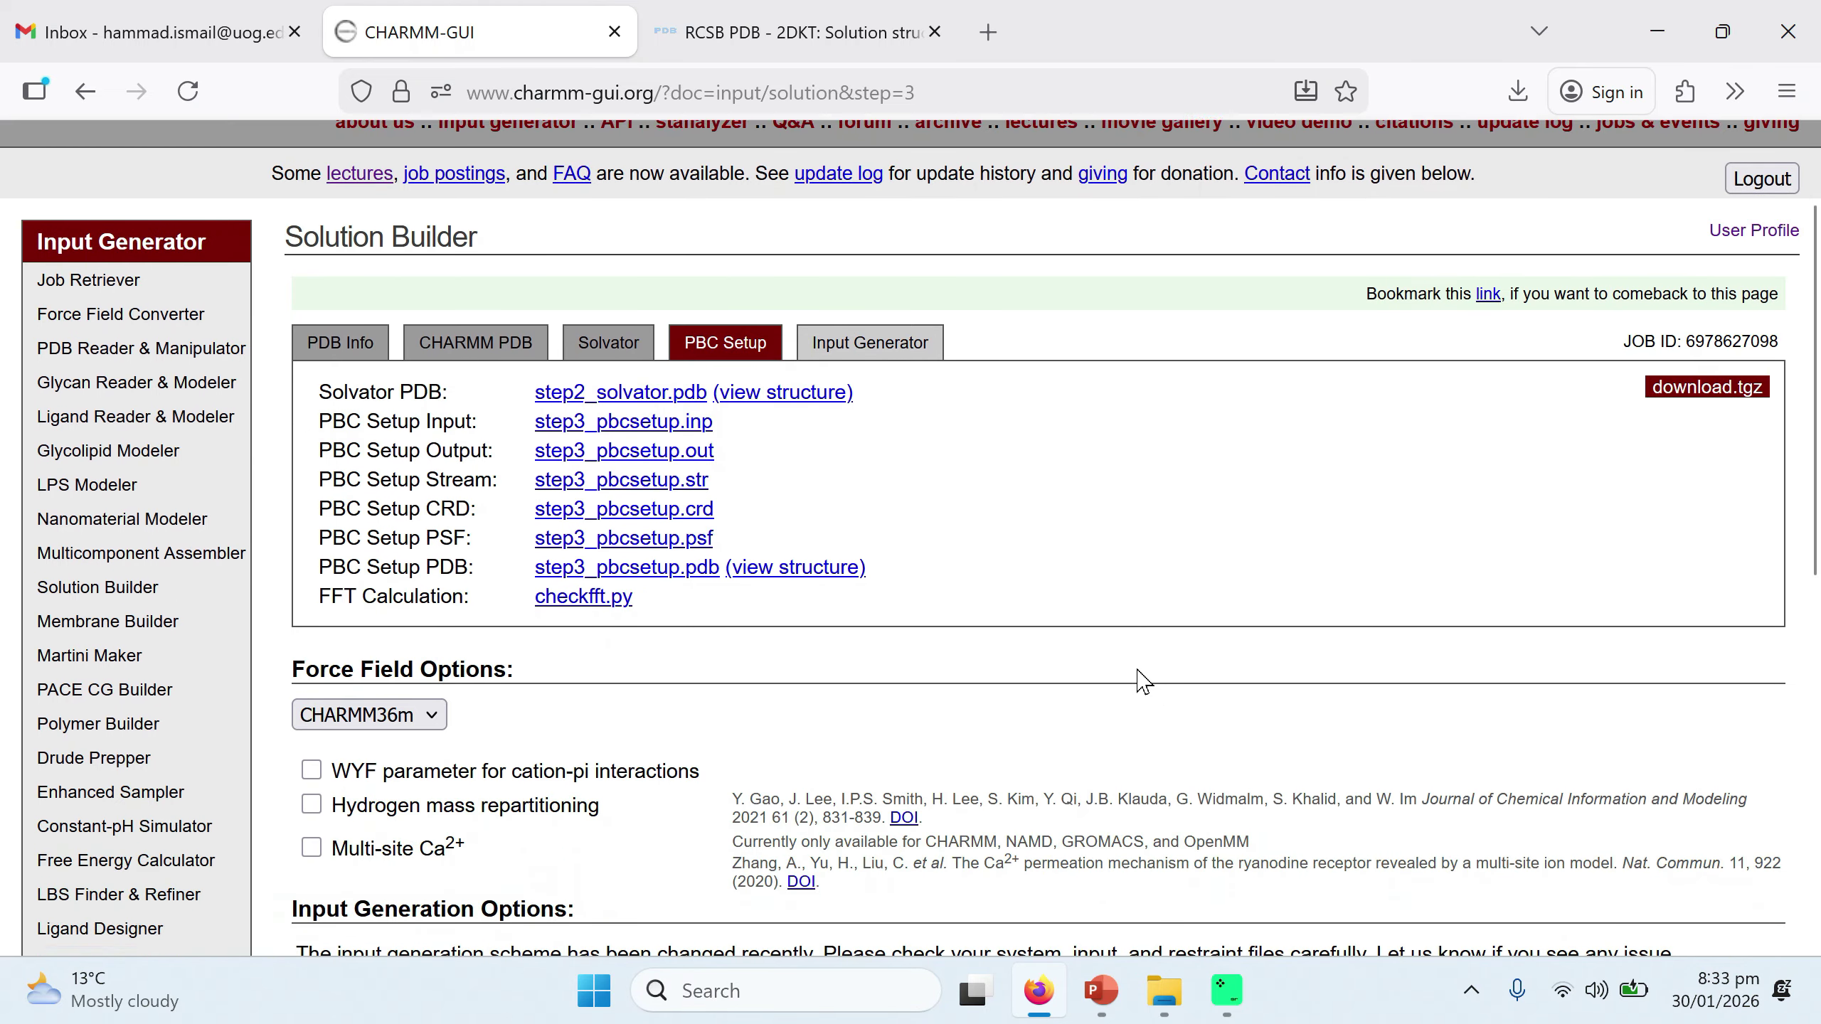
scroll(1144, 682, down, 2)
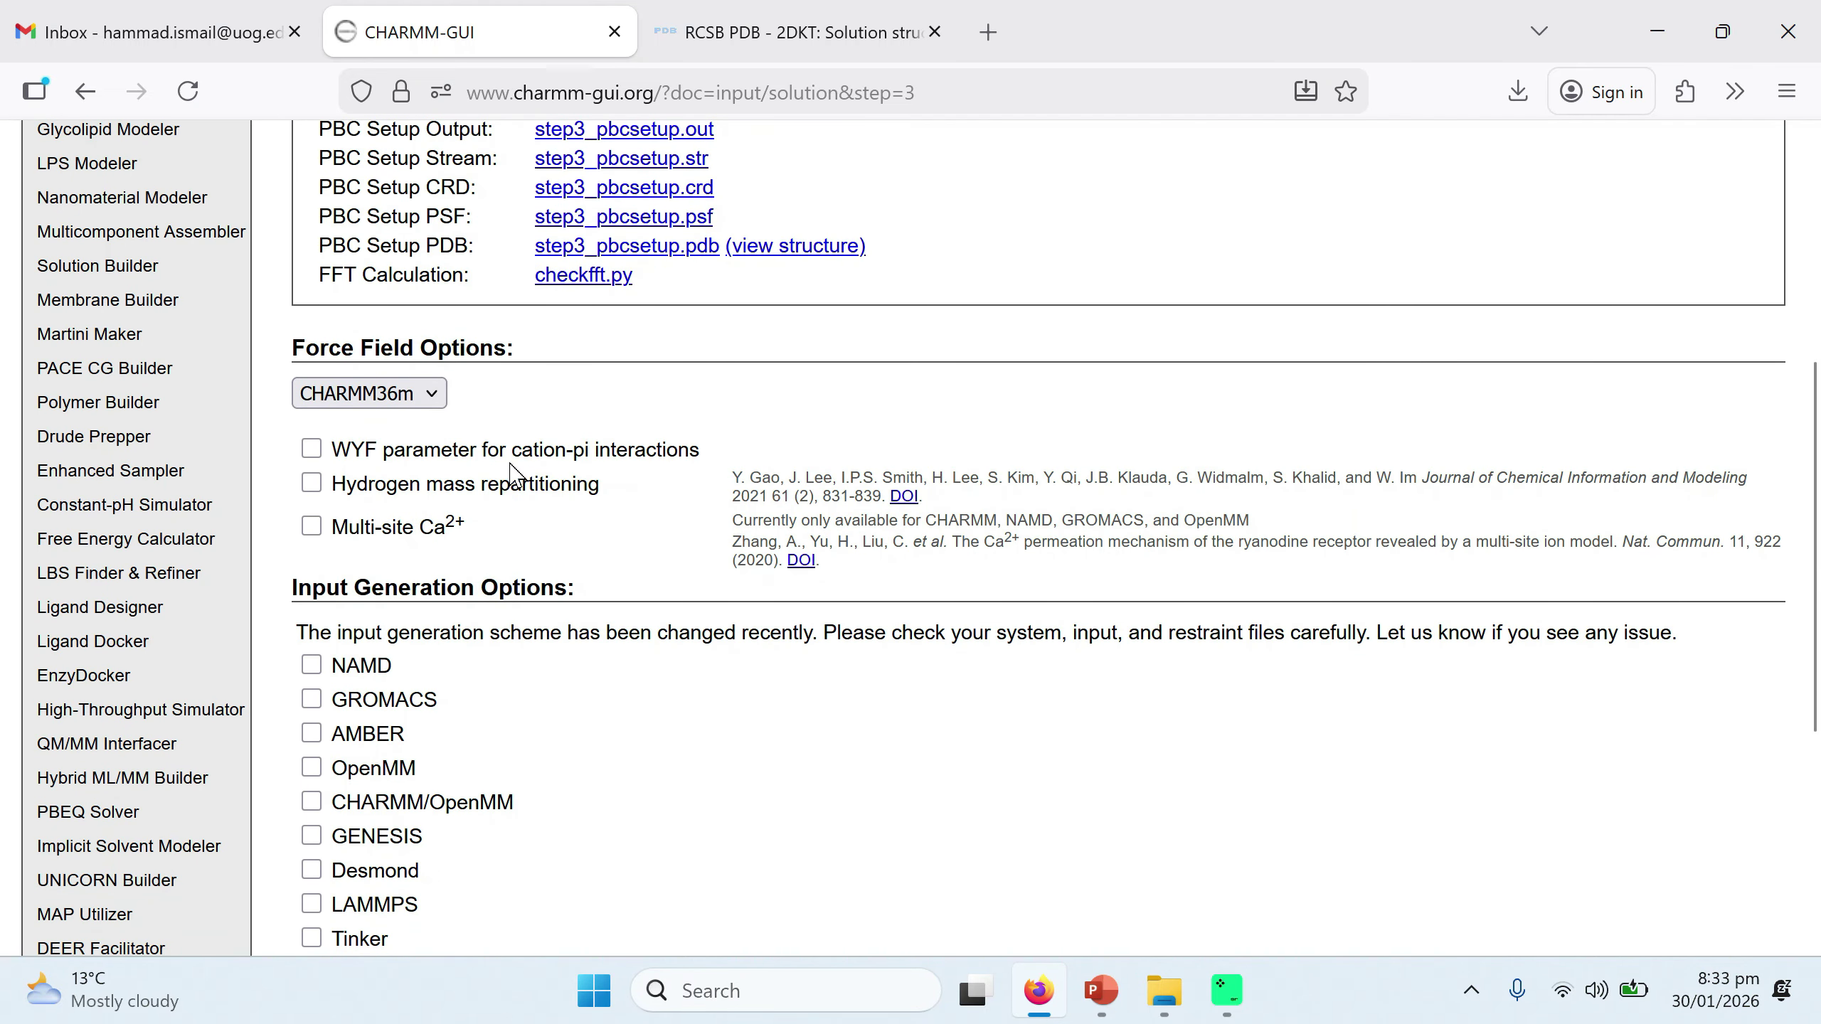
click(436, 401)
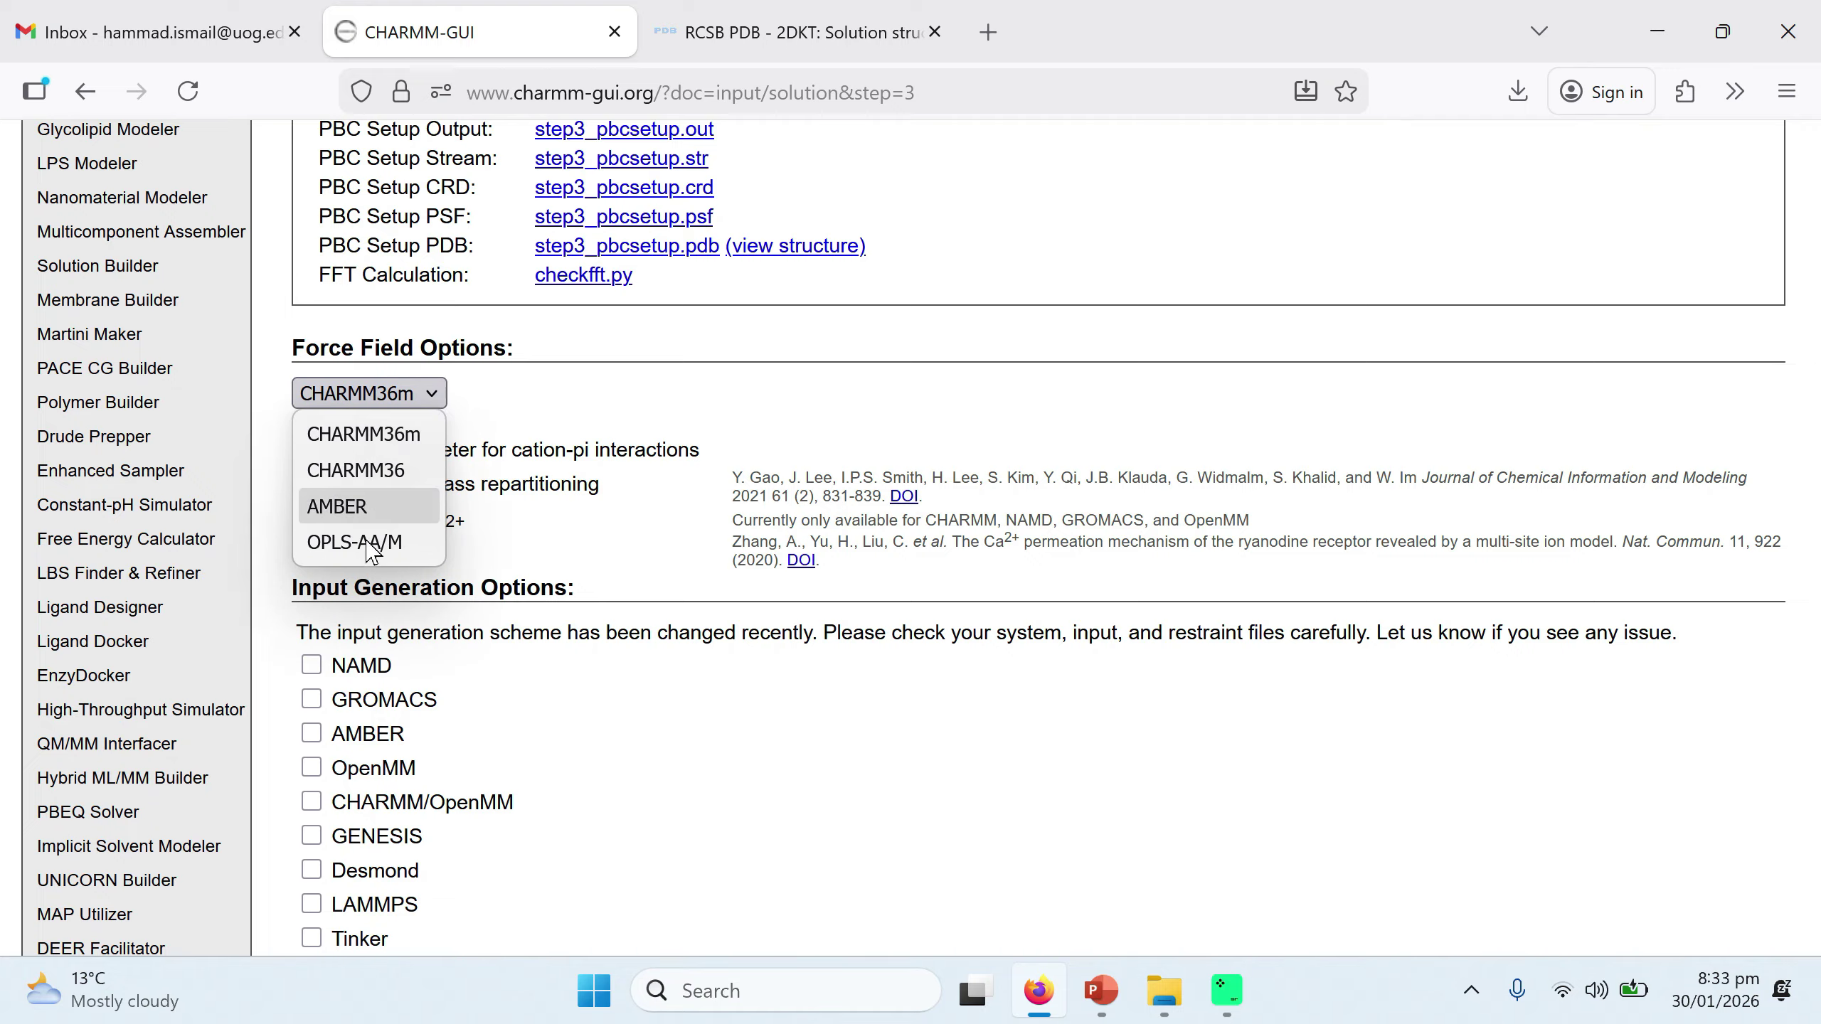
click(385, 436)
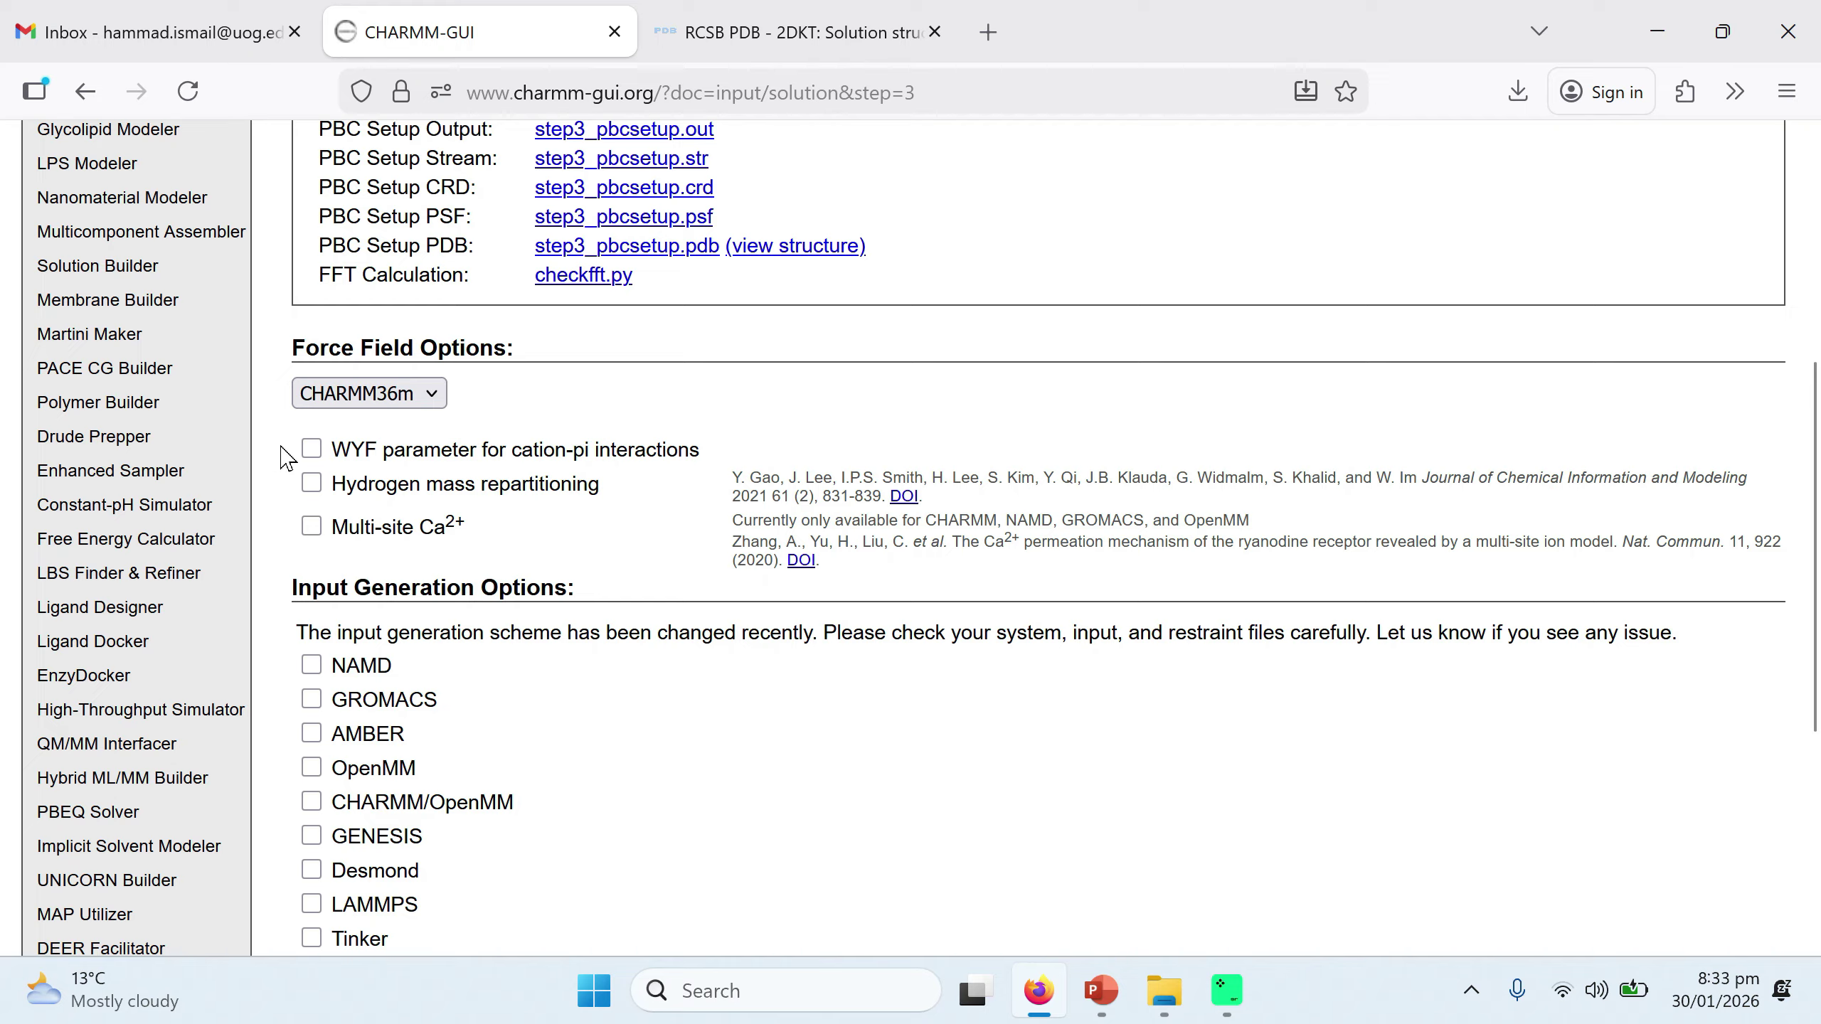
click(311, 448)
click(313, 486)
click(311, 527)
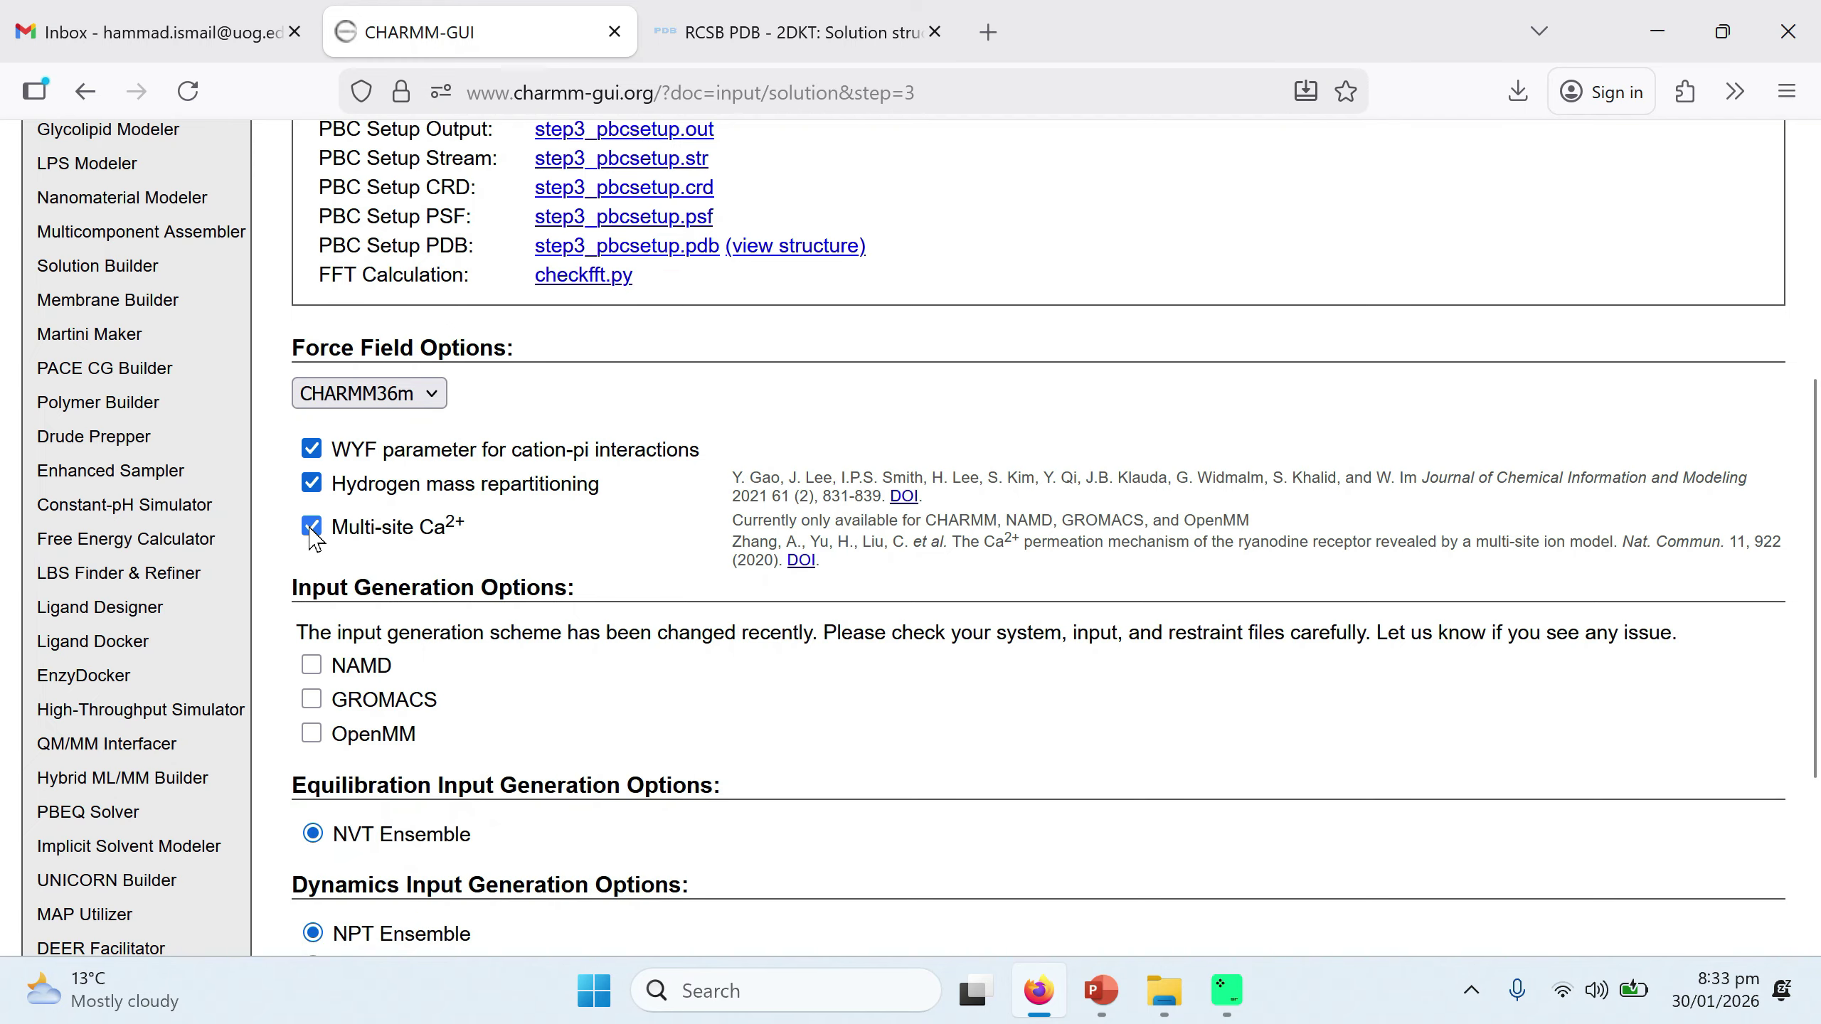
Turn off multi-site Ca2+, hydrogen mass repartitioning and the WYF parameter for cation-pi interactions in the force field options.
click(312, 528)
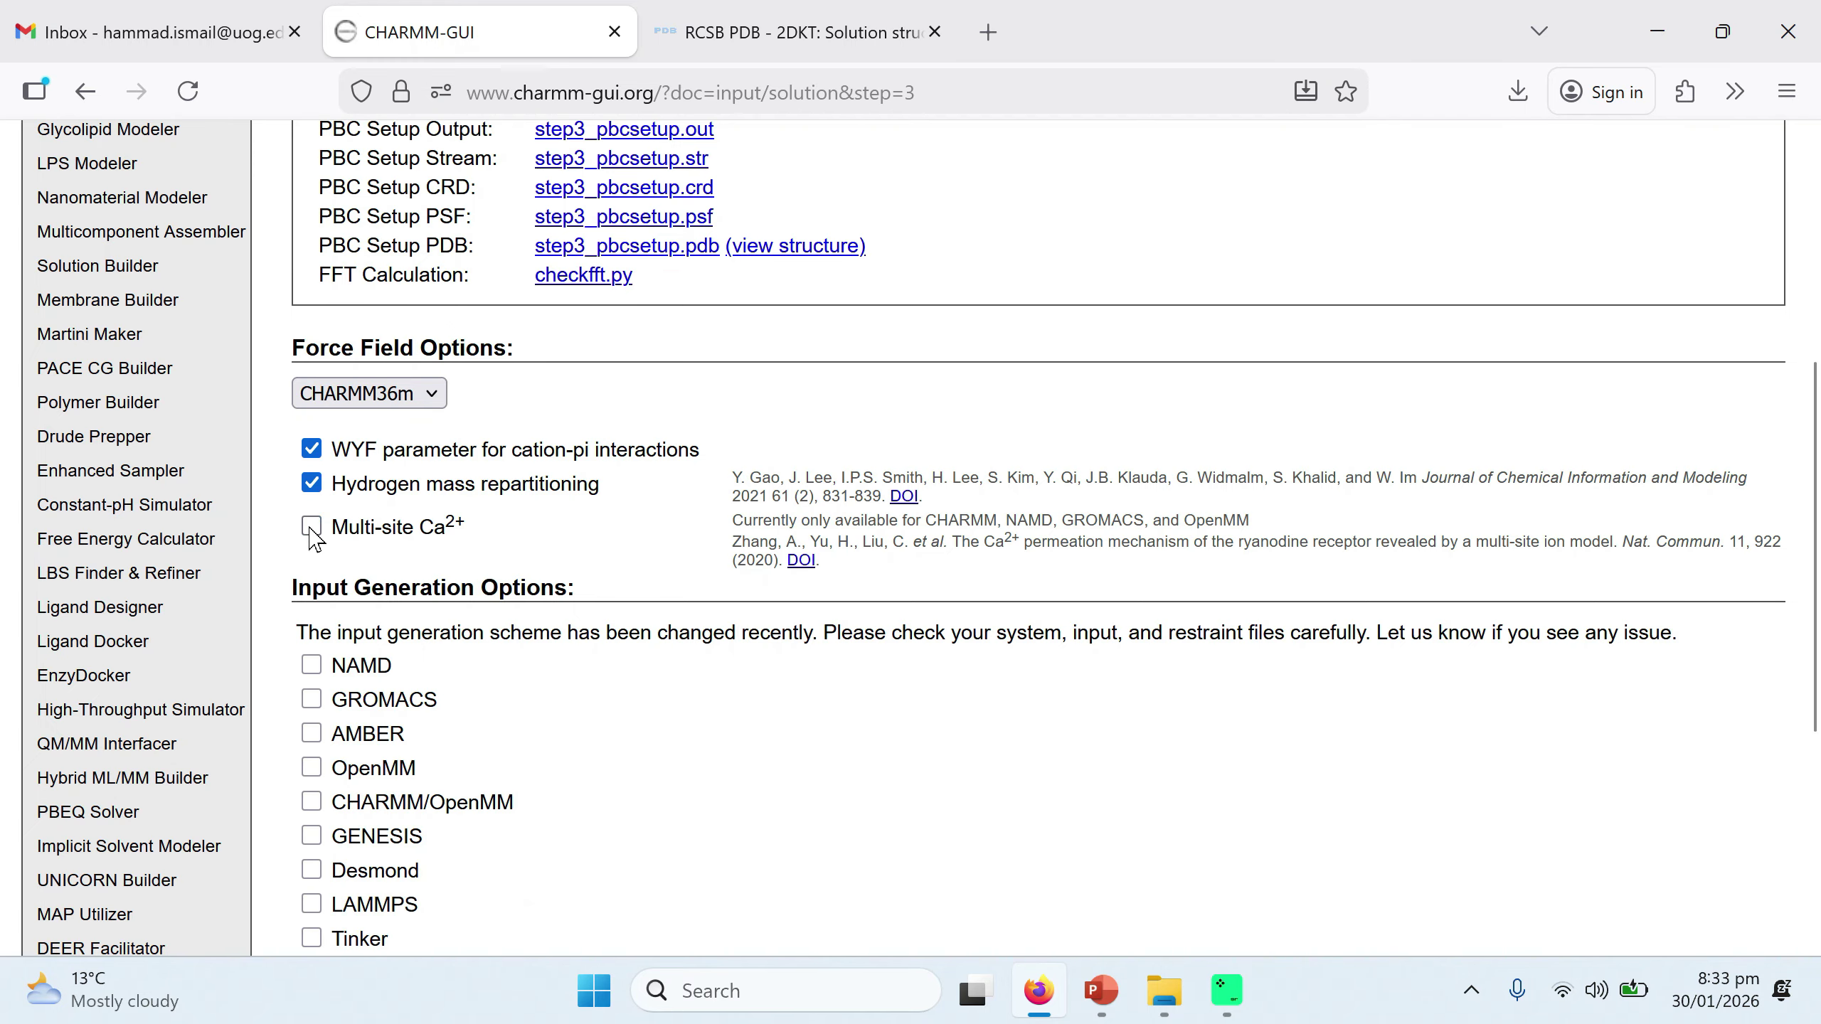
click(312, 484)
click(310, 449)
Choose NAMD, GROMACS, AMBER and Desmond as the input formats, and generate the equilibration and dynamics inputs.
scroll(778, 729, down, 3)
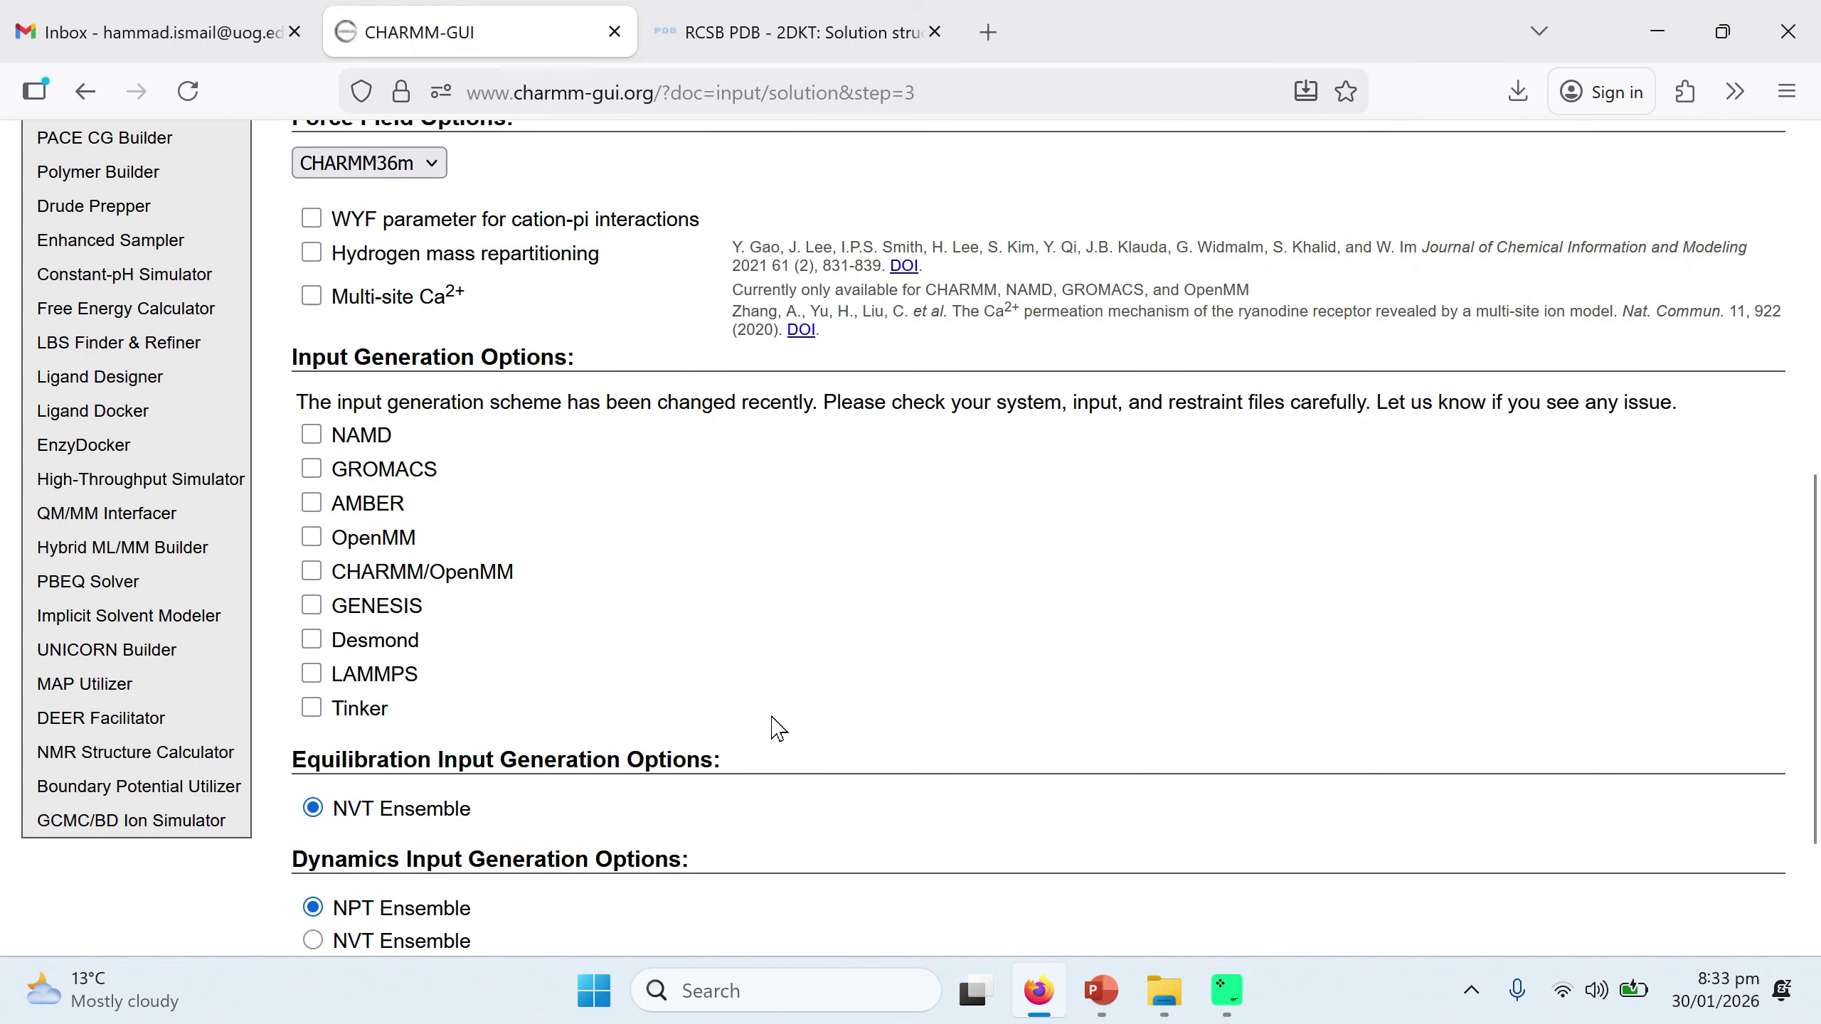
click(311, 473)
click(310, 605)
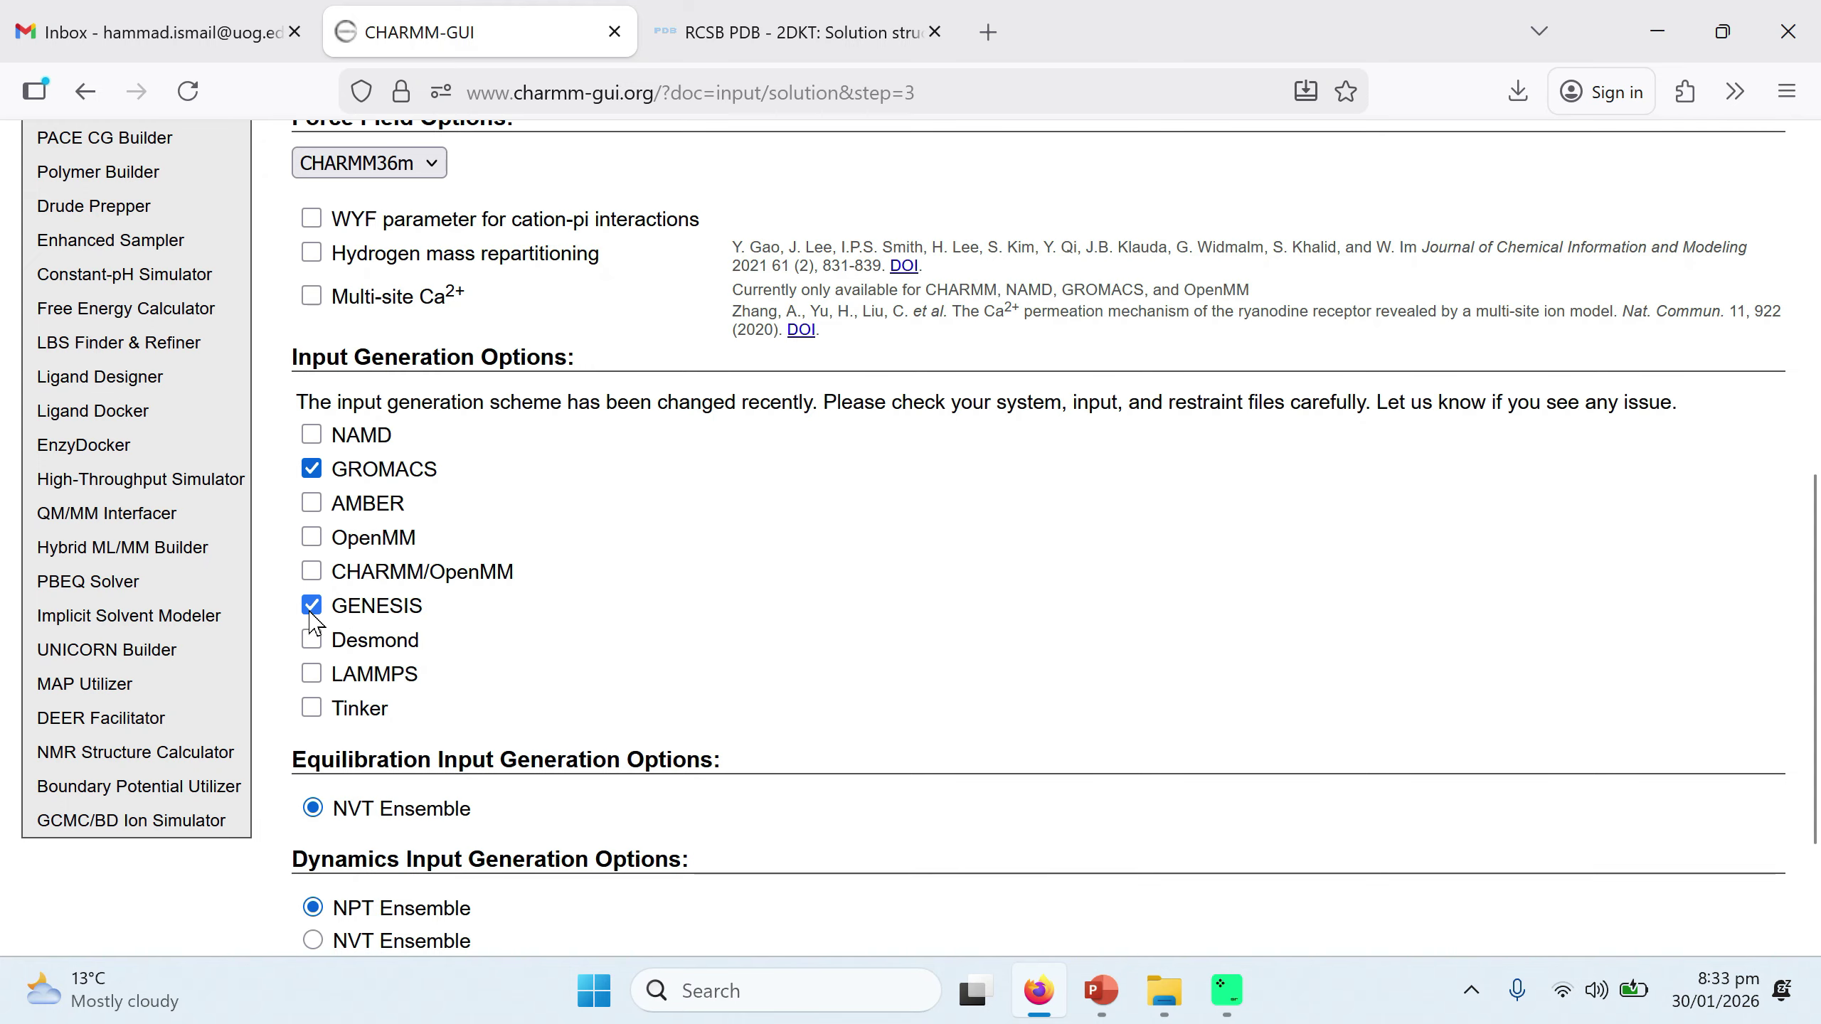
click(311, 502)
click(312, 436)
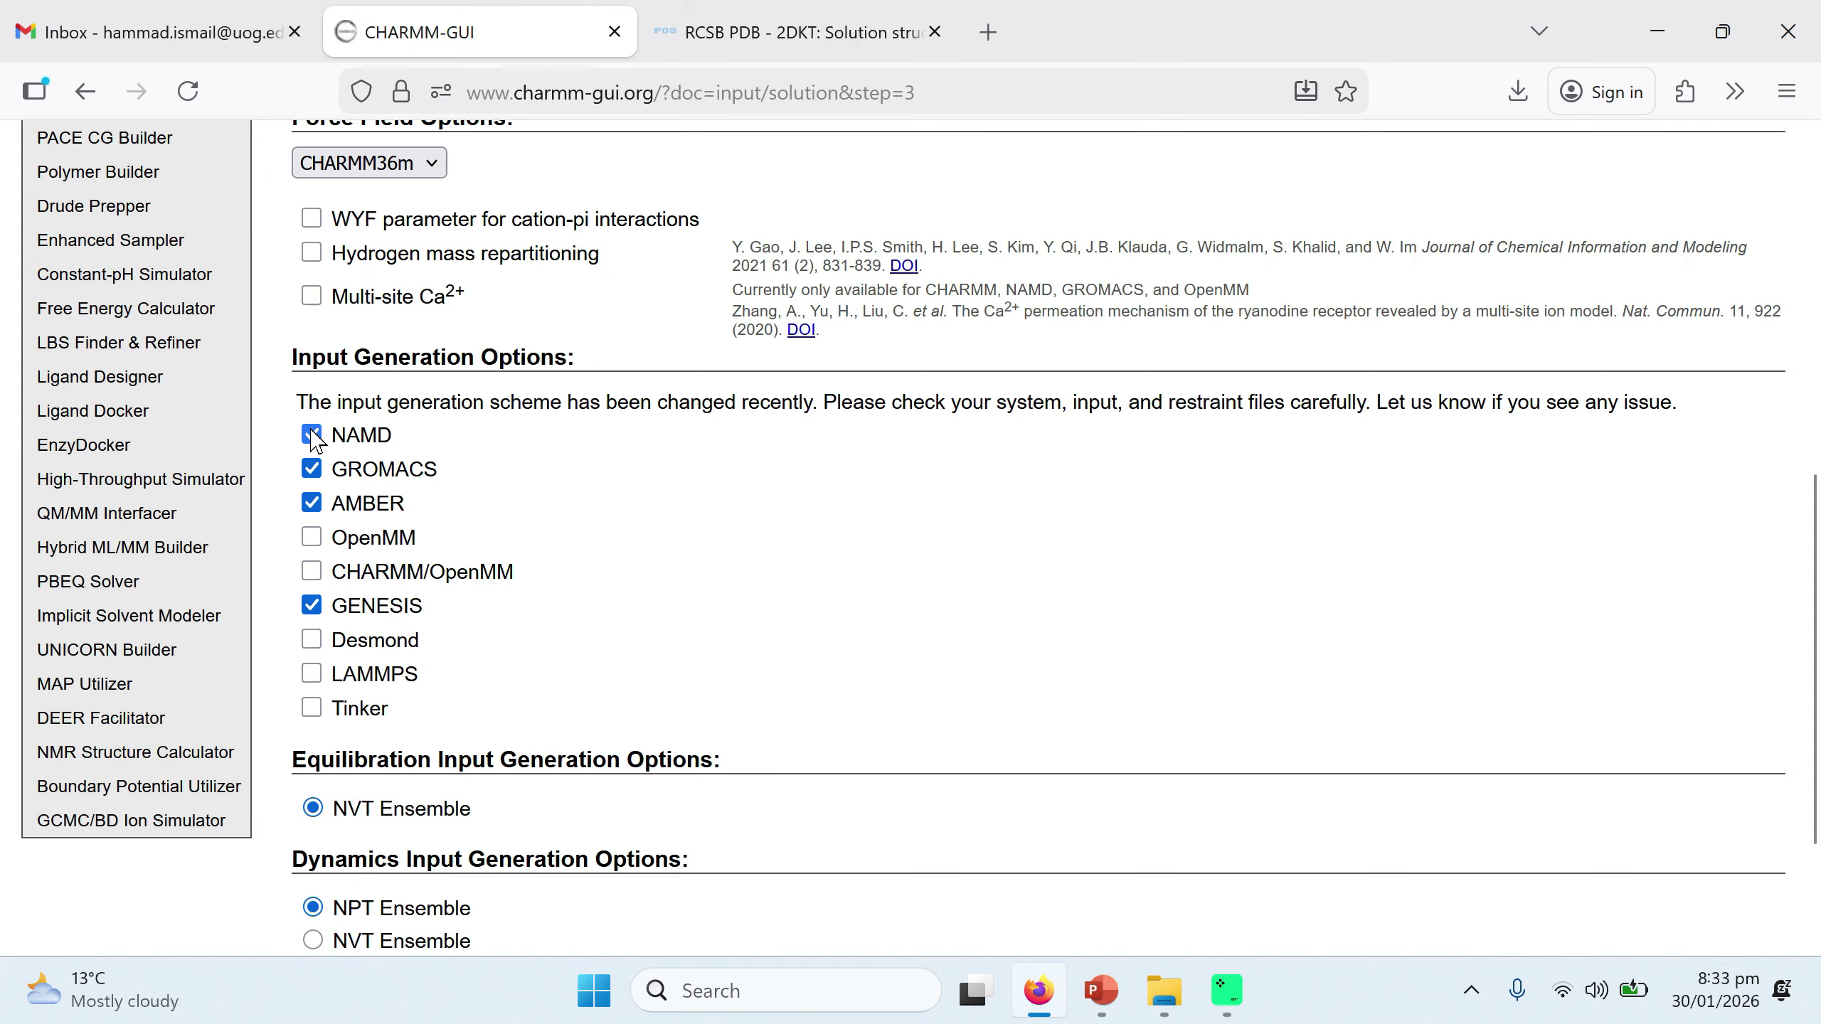
click(312, 606)
click(311, 639)
scroll(738, 631, down, 3)
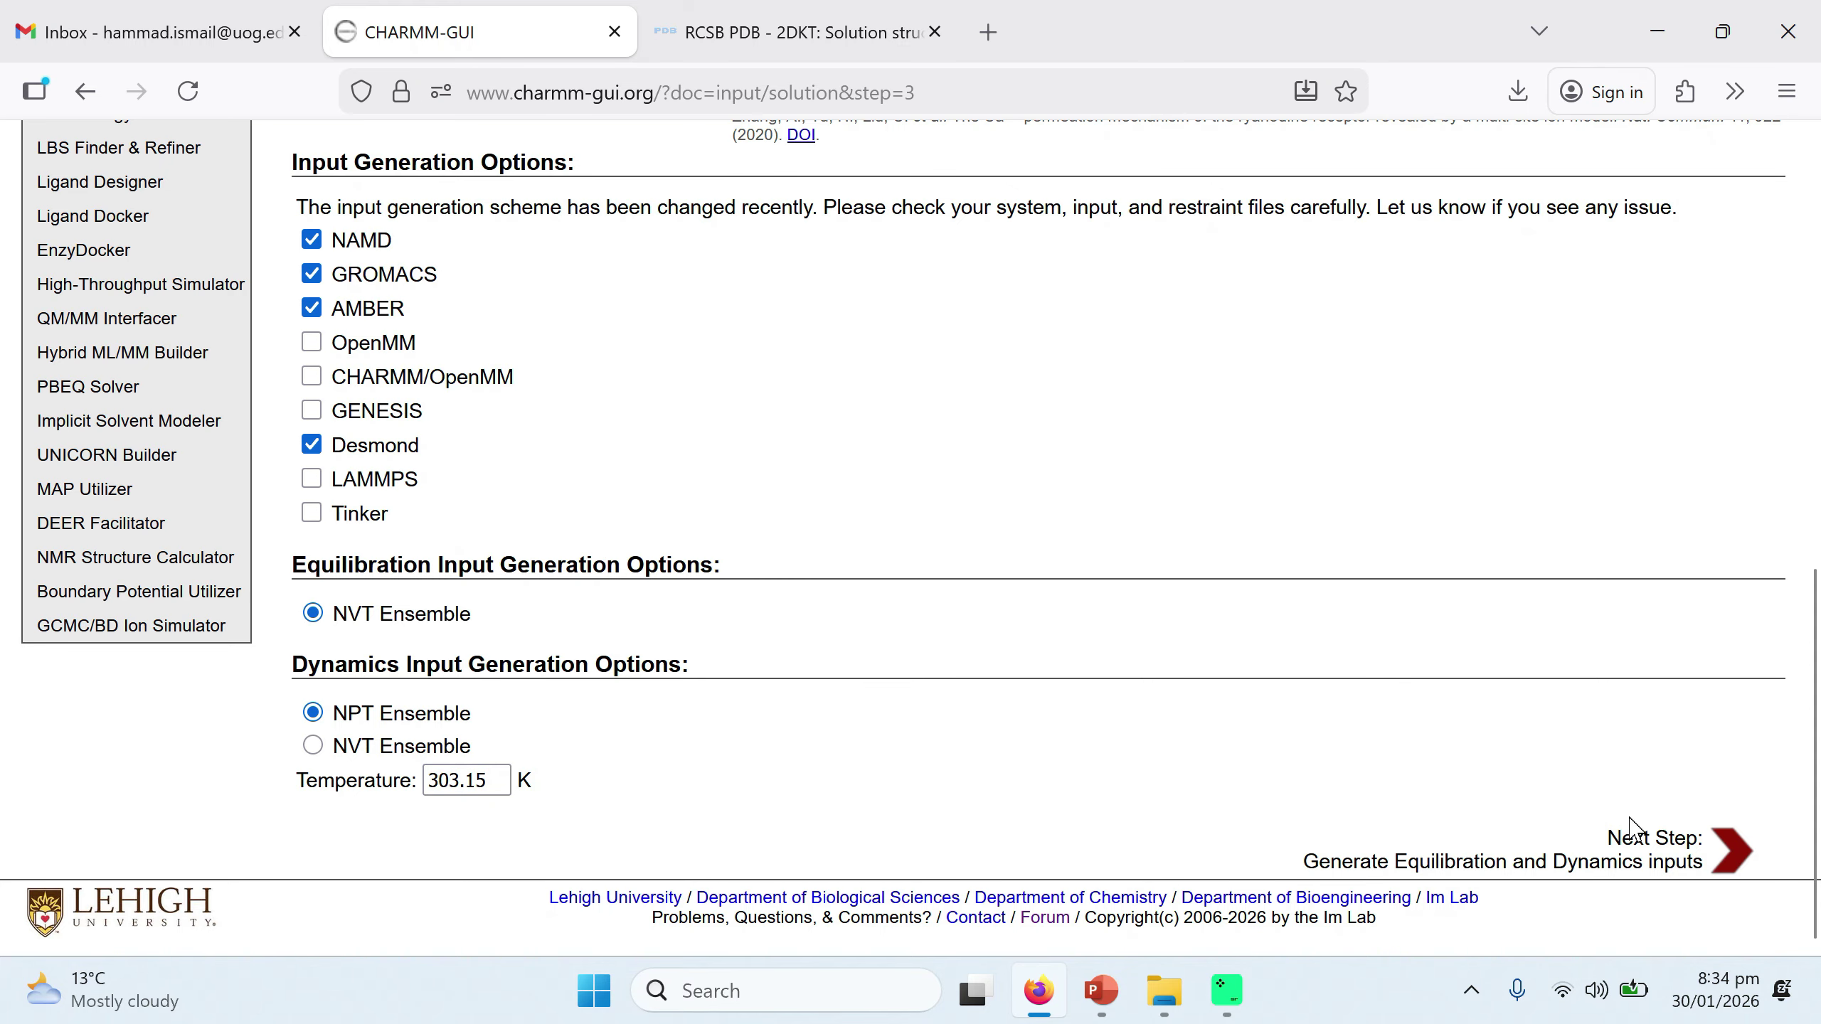
click(1643, 837)
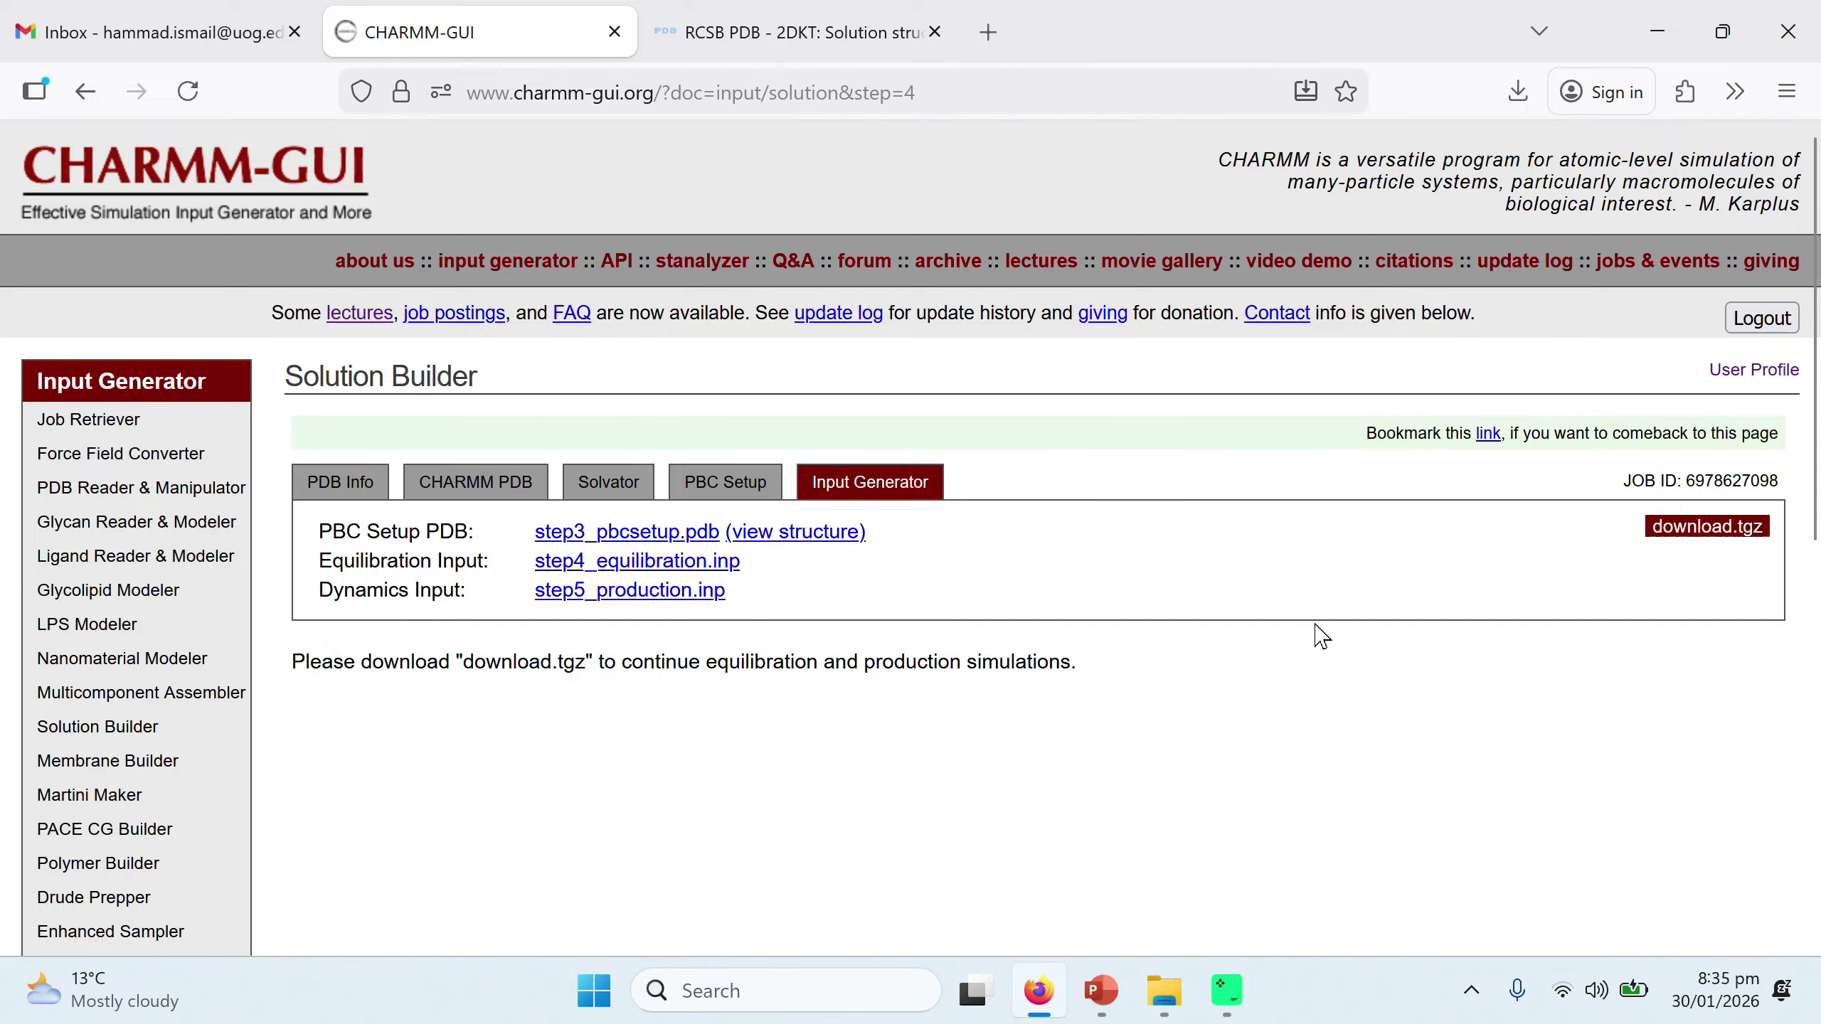
Download the generated download.tgz archive, and open charmm-gui.tgz and its job folder in File Explorer.
click(1676, 536)
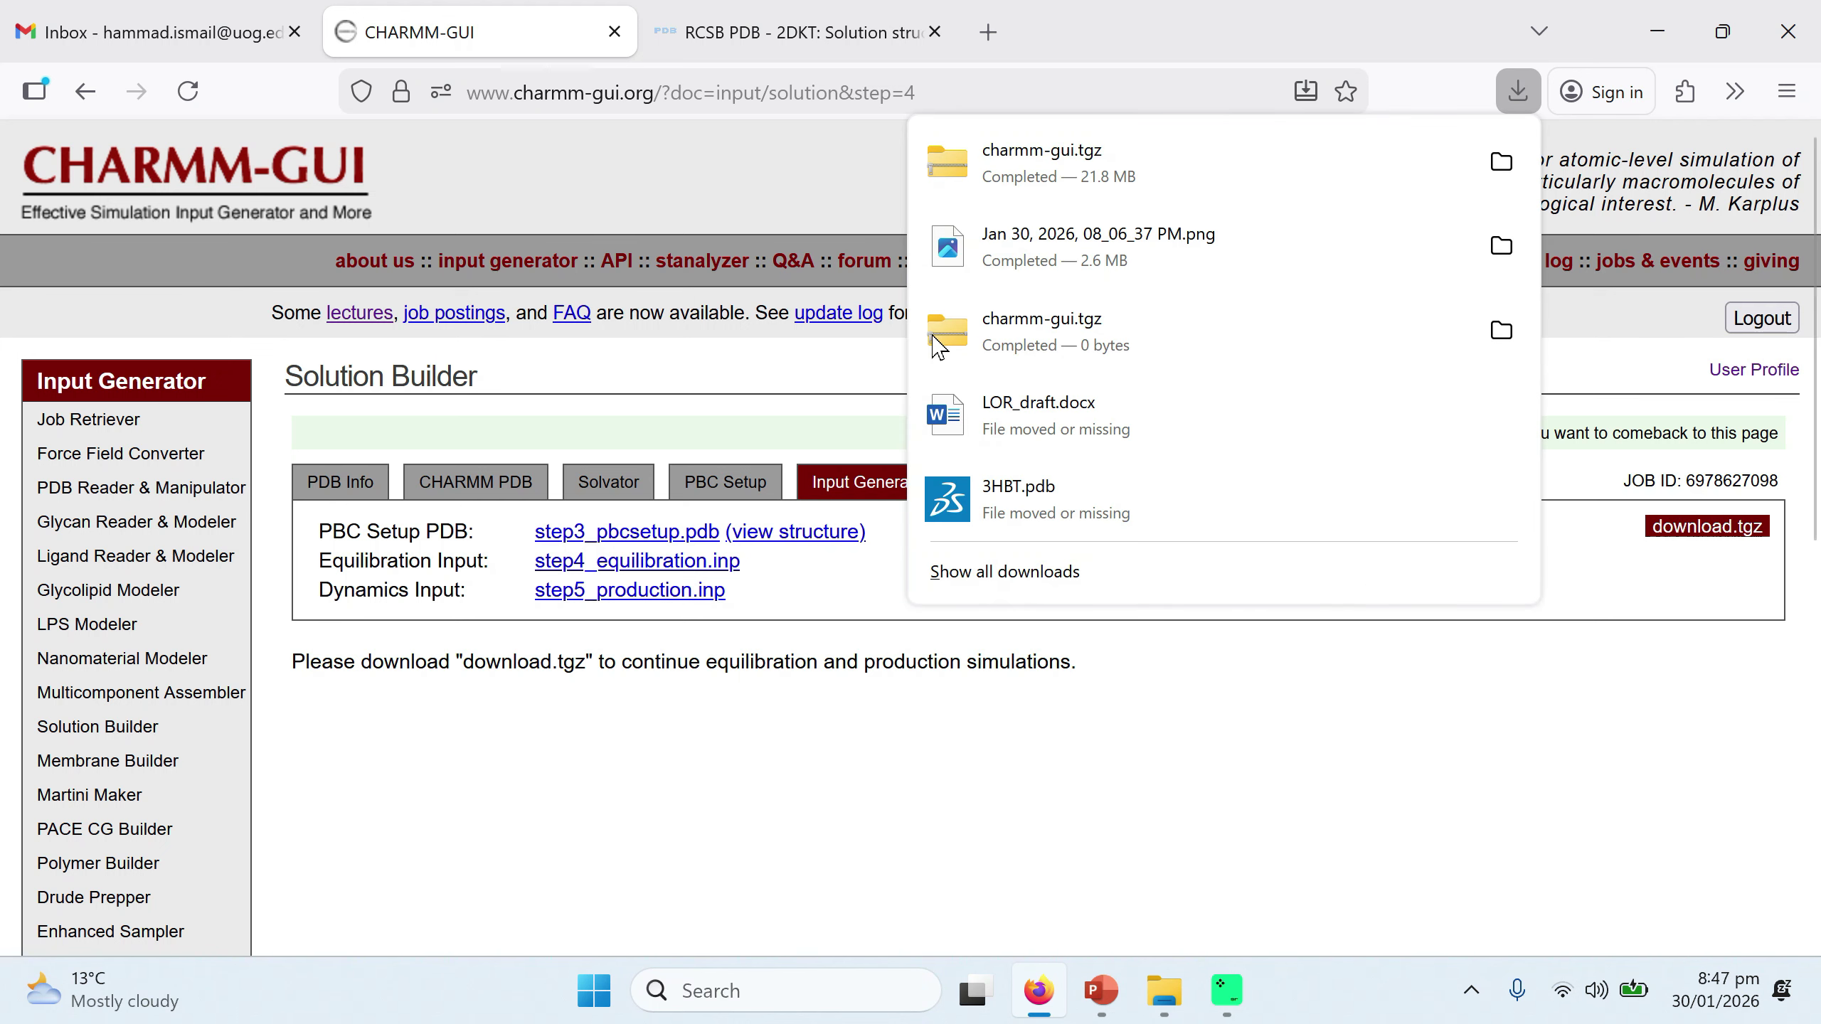
click(1514, 162)
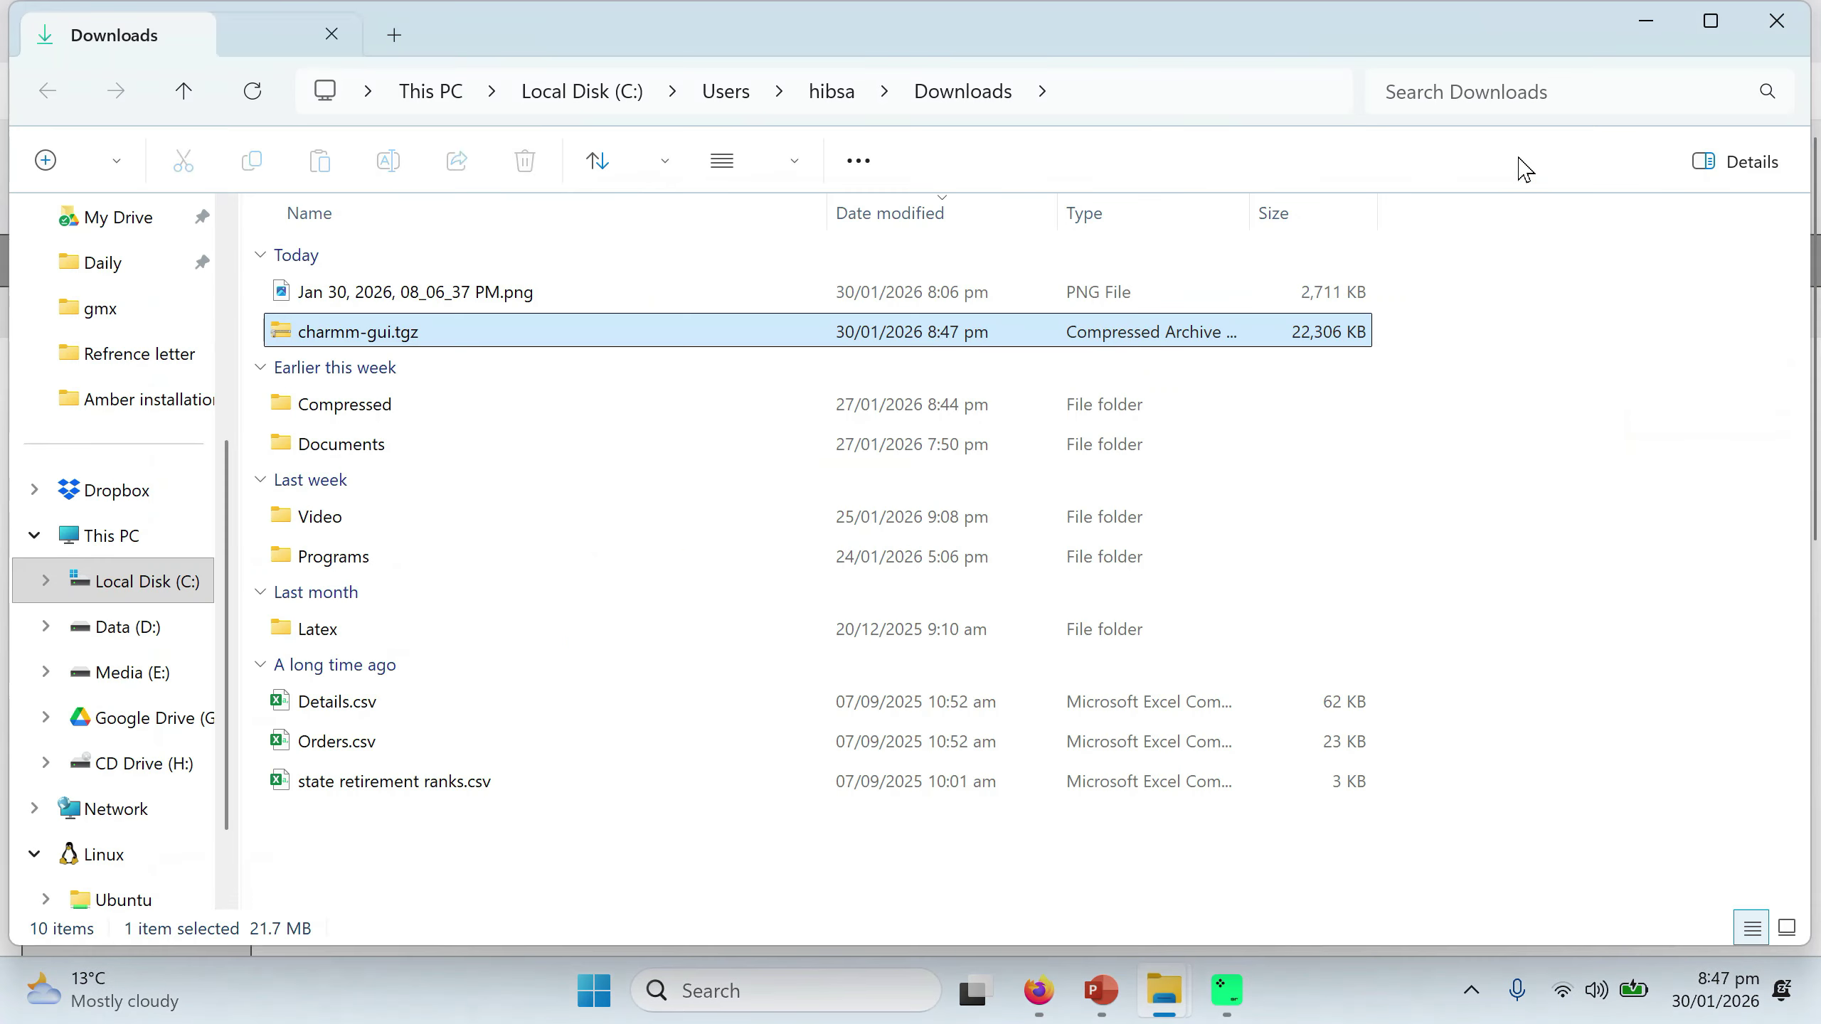
double_click(328, 343)
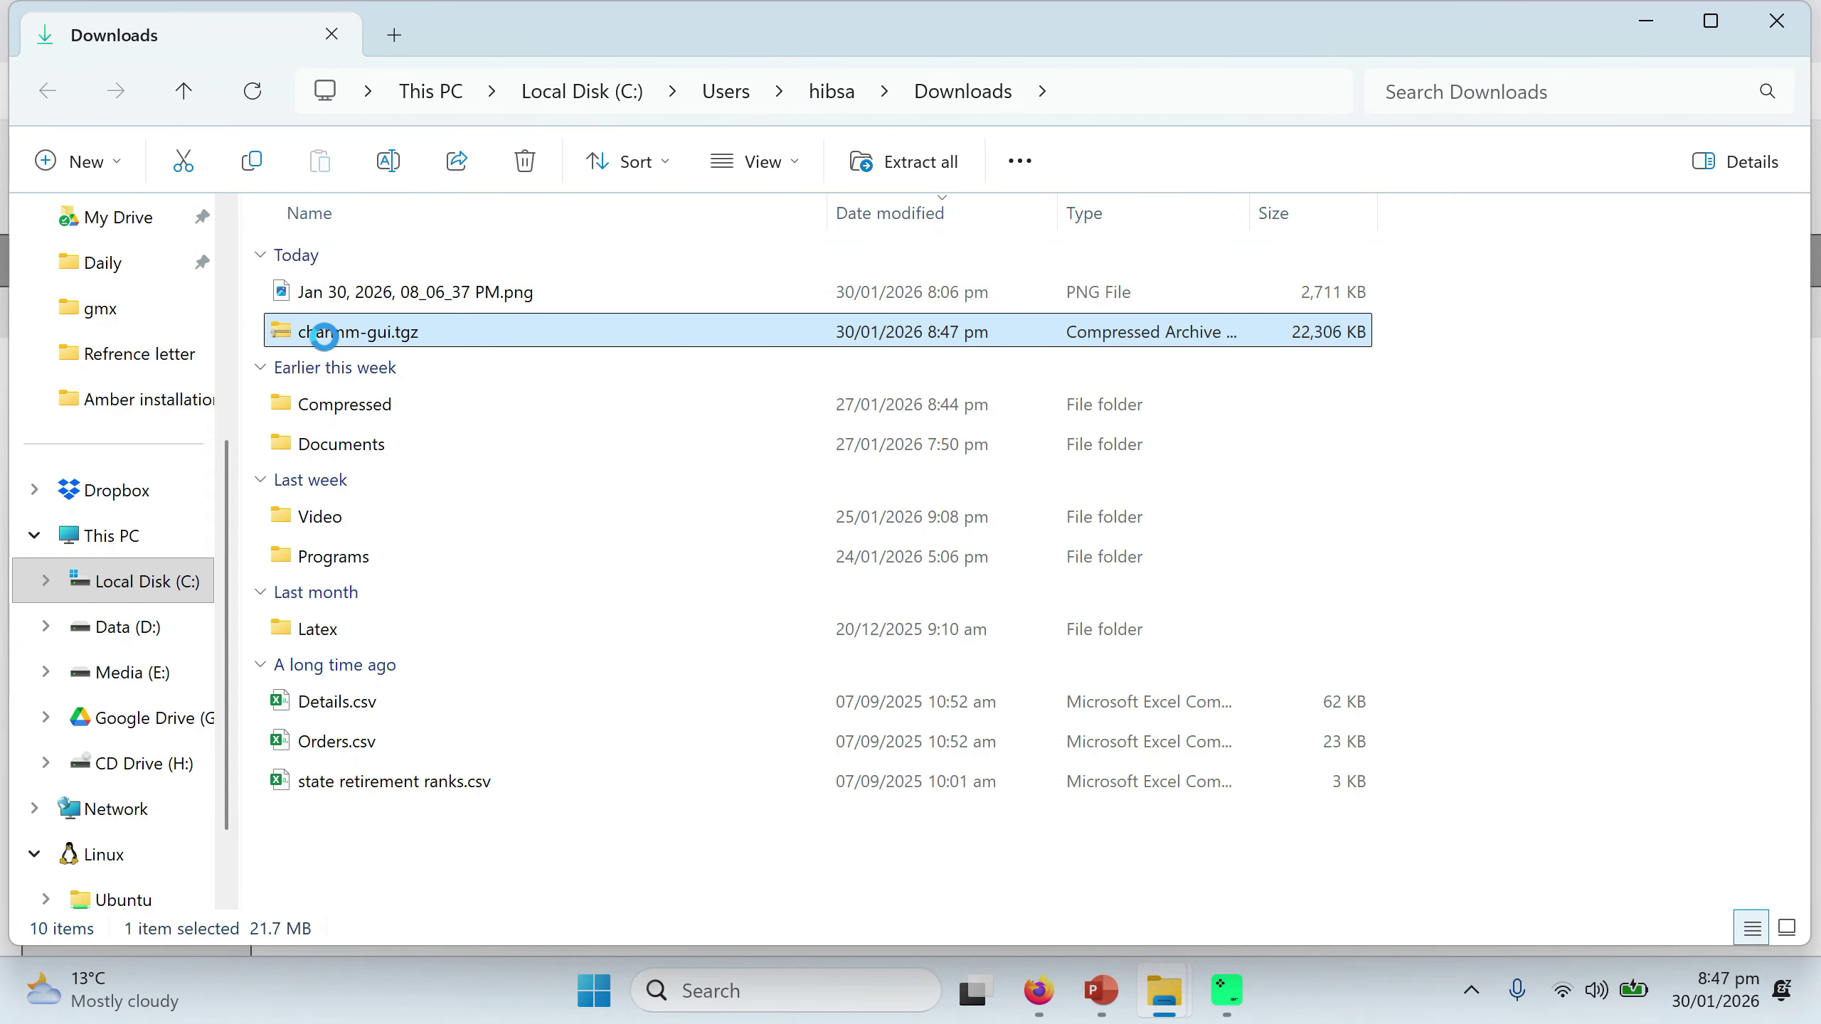
double_click(359, 273)
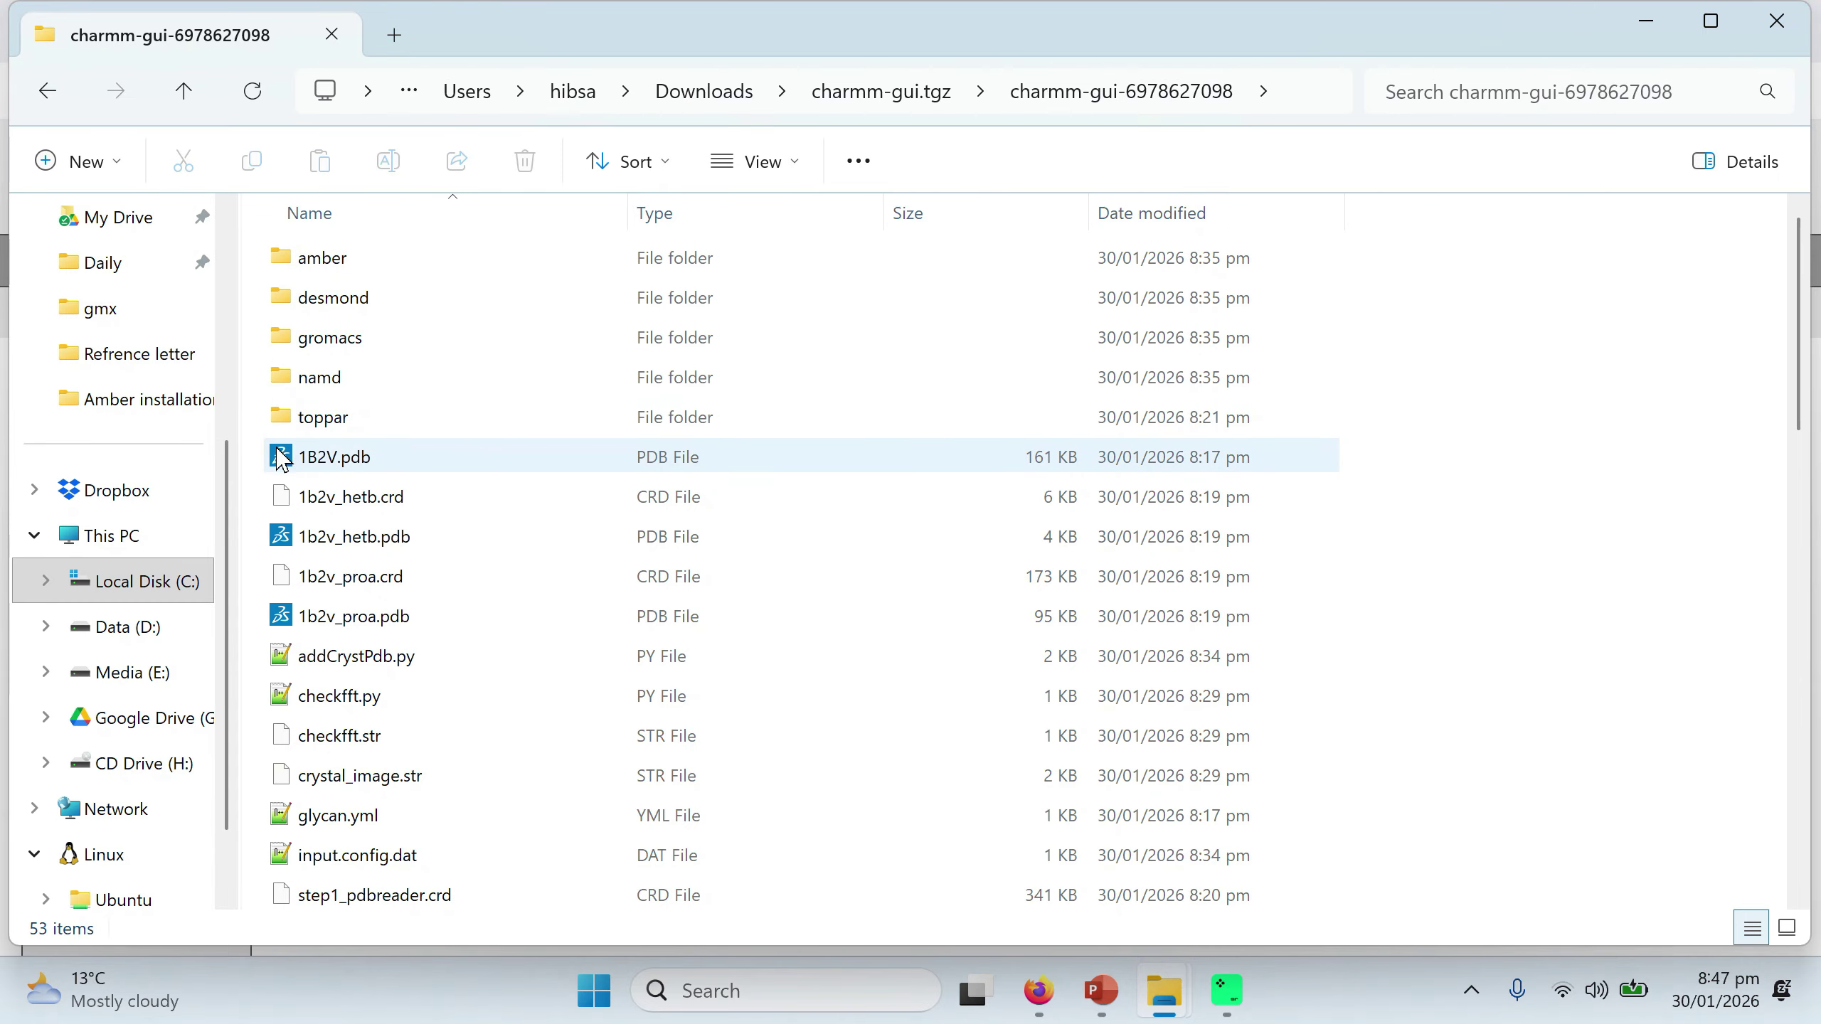
Look over the amber, desmond, gromacs, namd and toppar folders in the job folder.
click(306, 268)
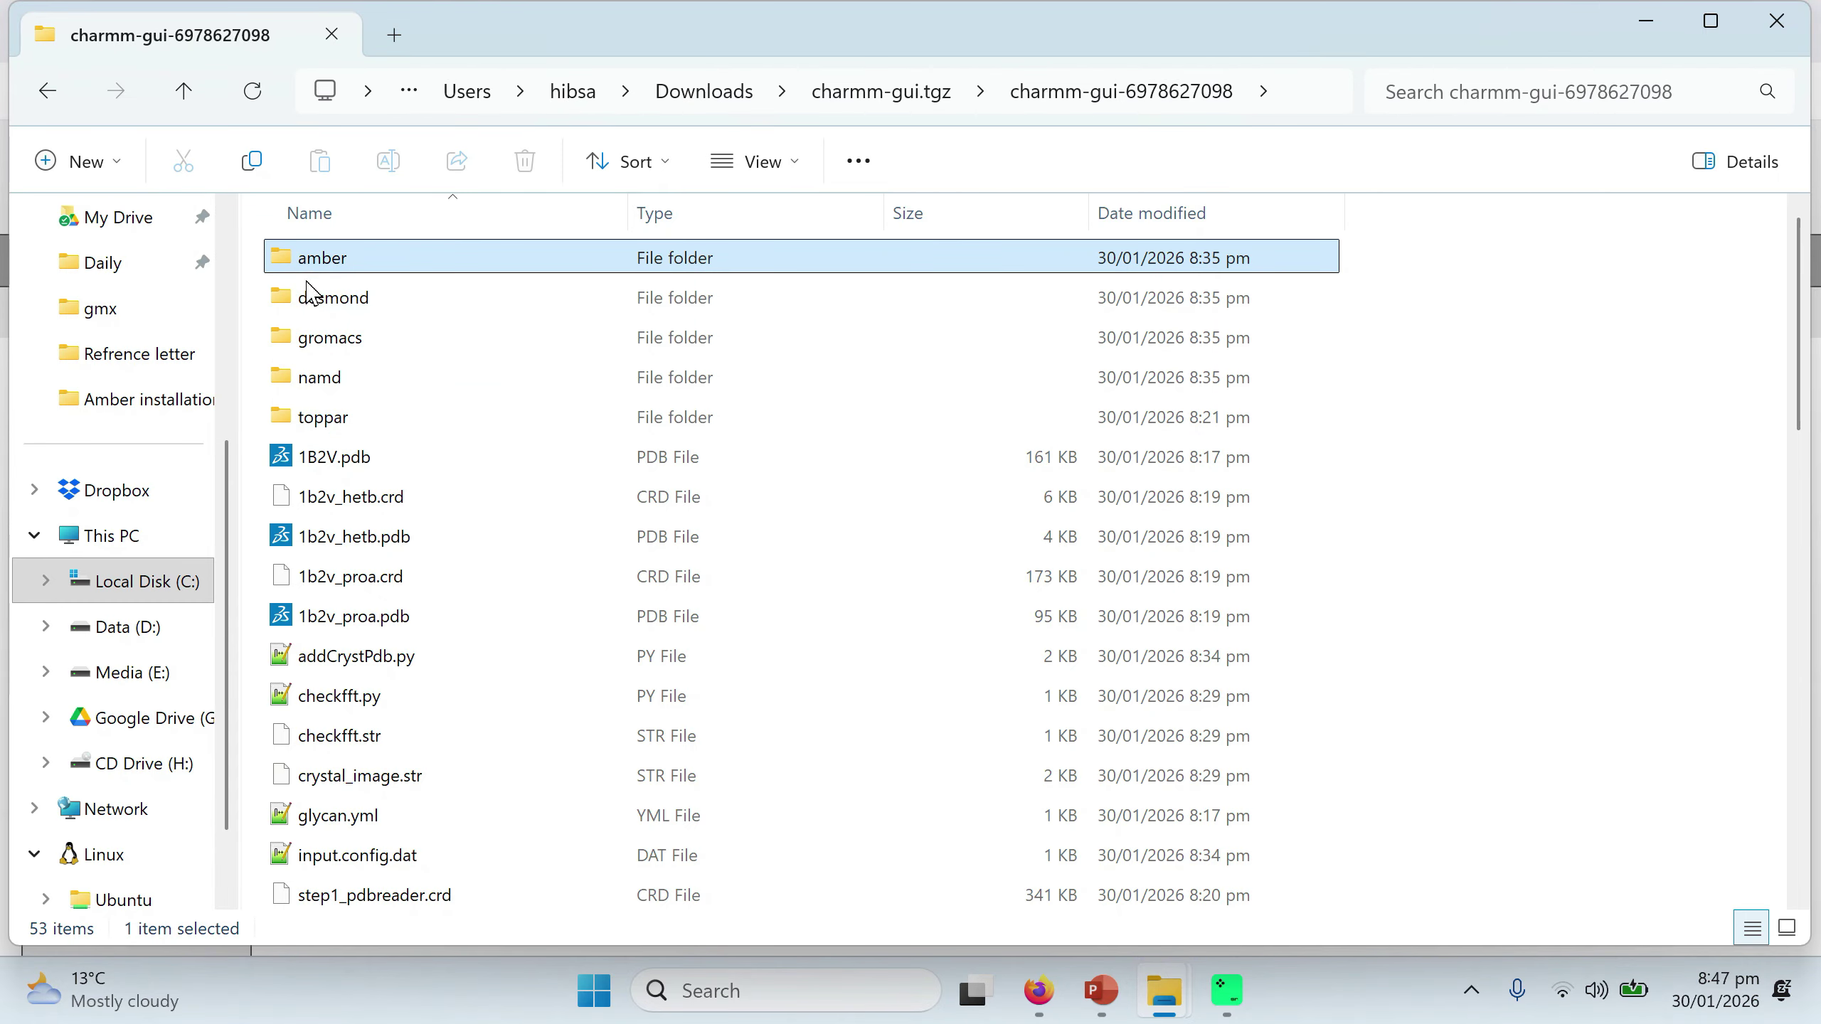
click(342, 301)
click(337, 343)
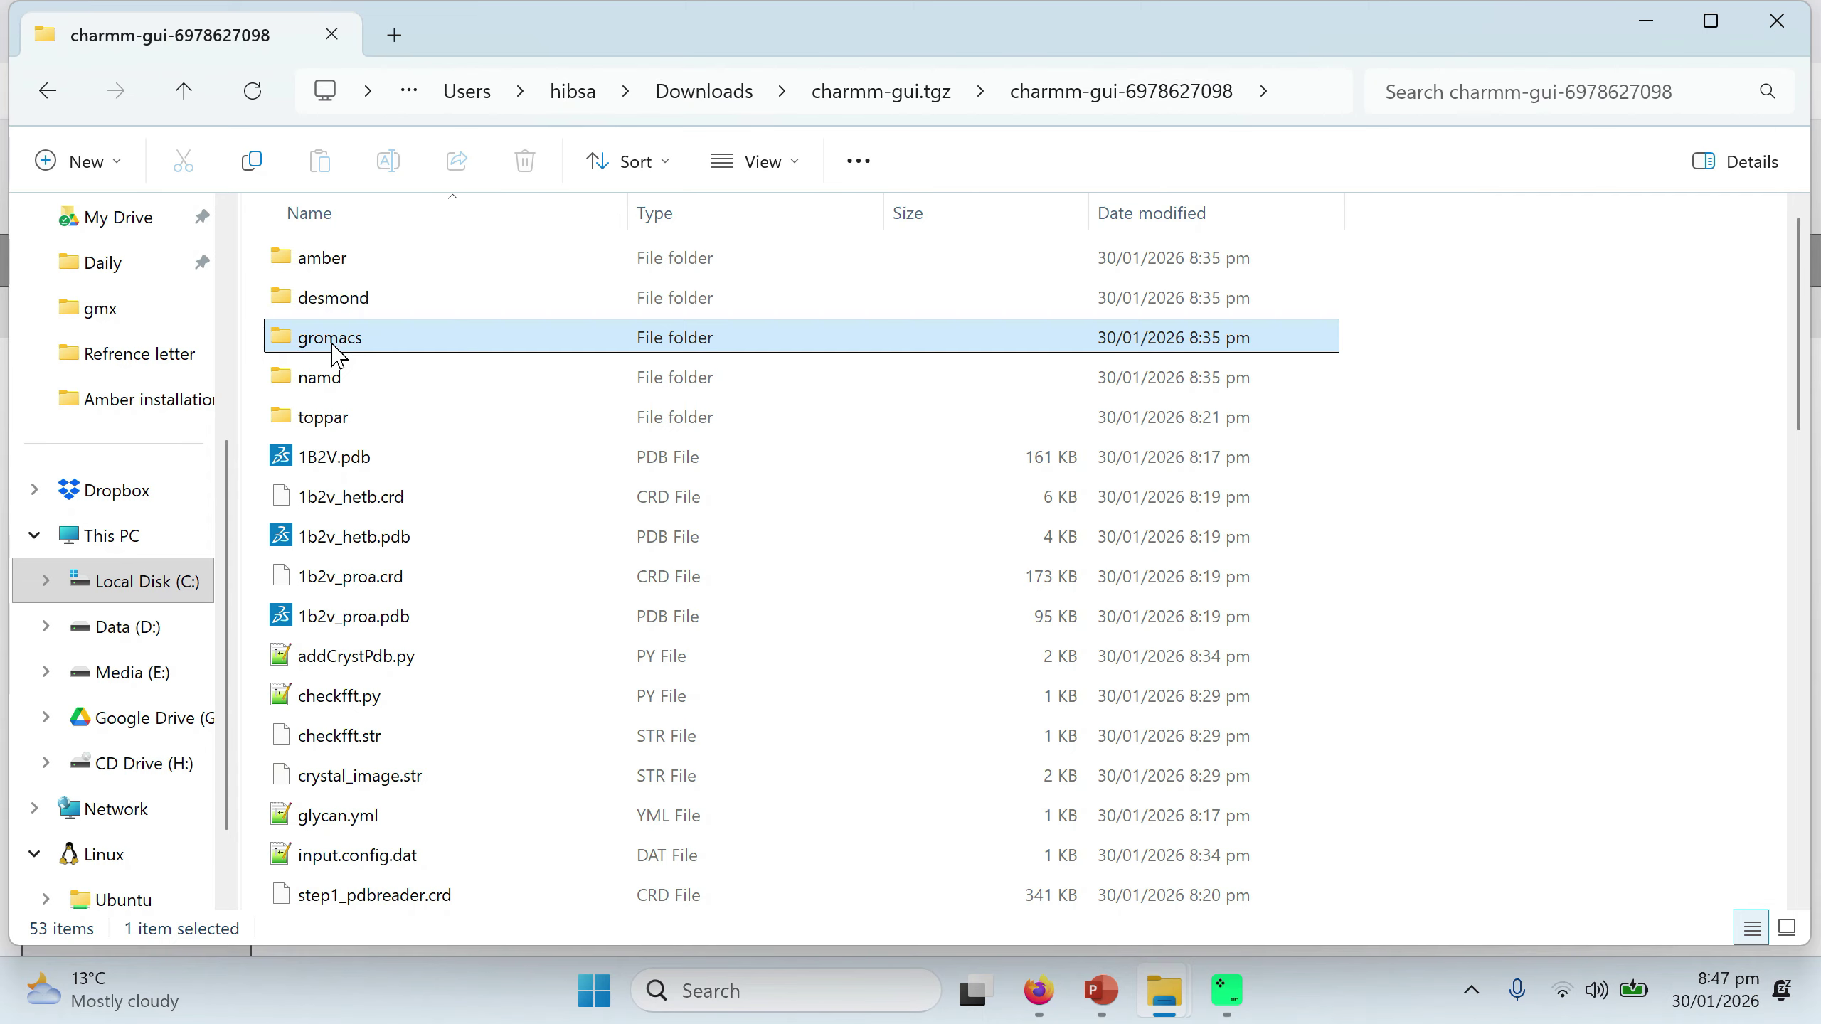
click(322, 396)
click(322, 421)
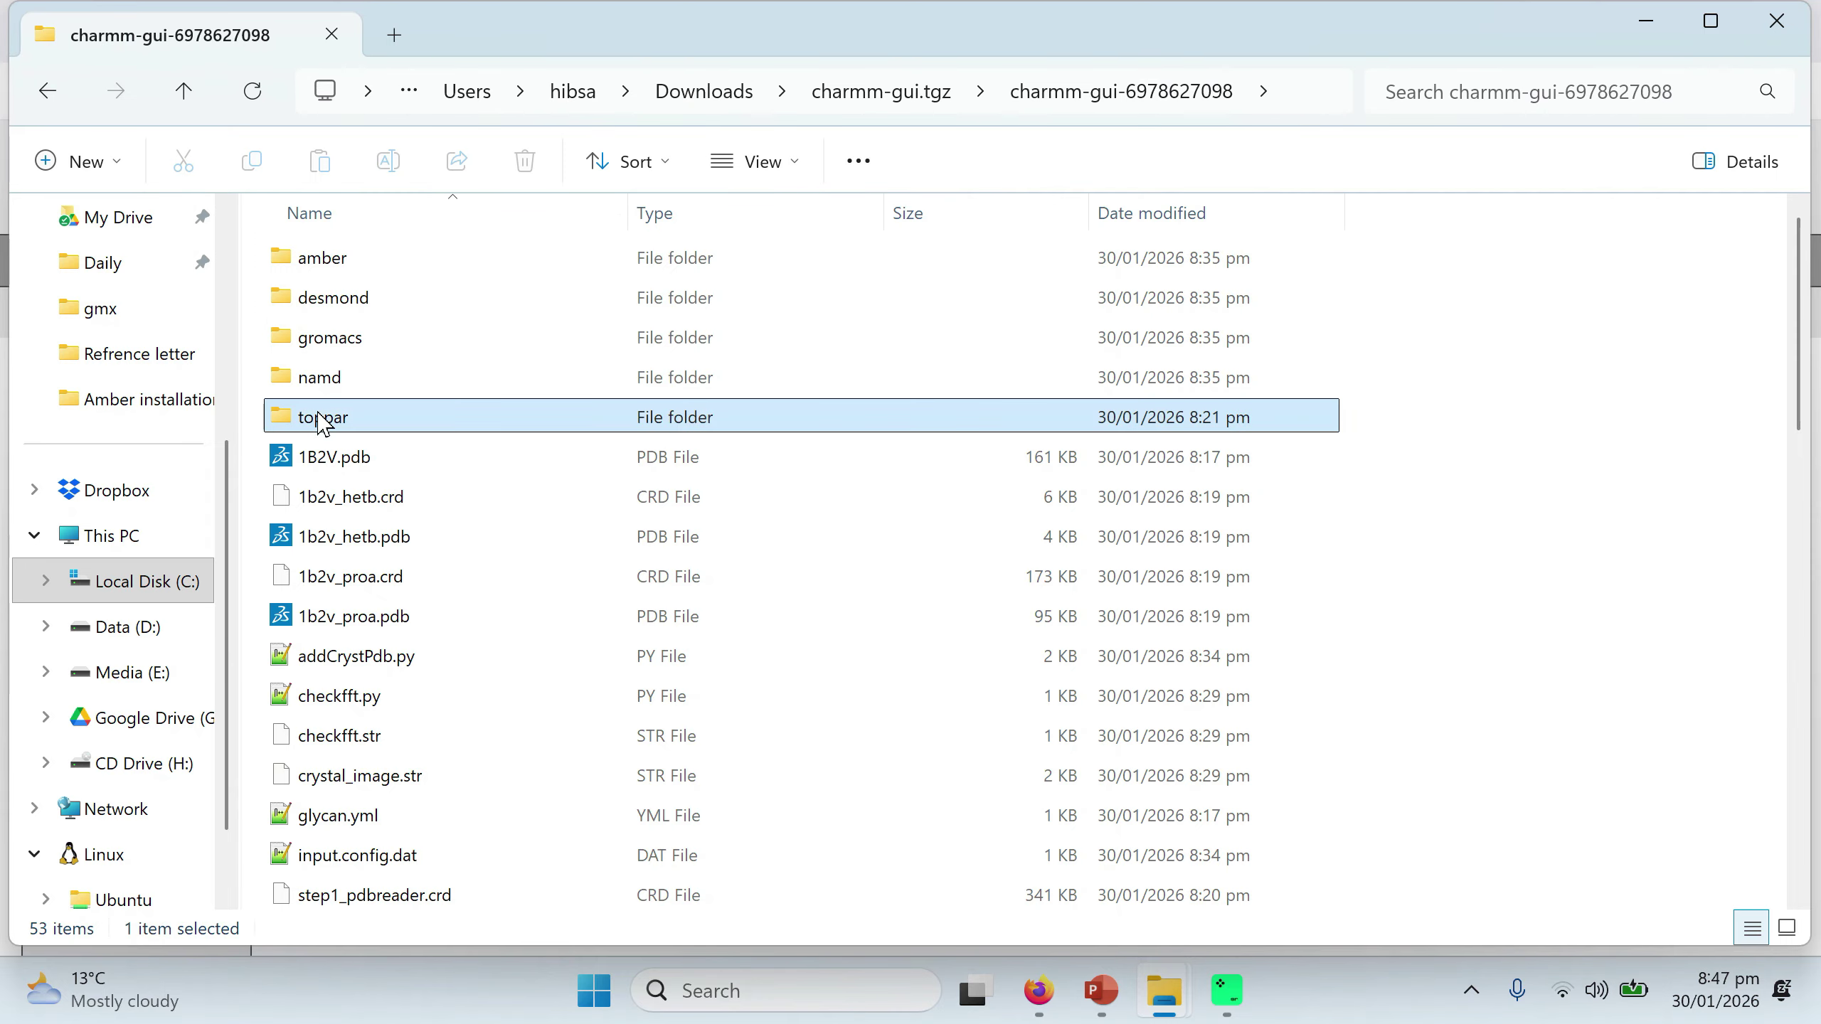
Open the gromacs folder and review its simulation files, including step4.1_equilibration.mdp.
double_click(320, 343)
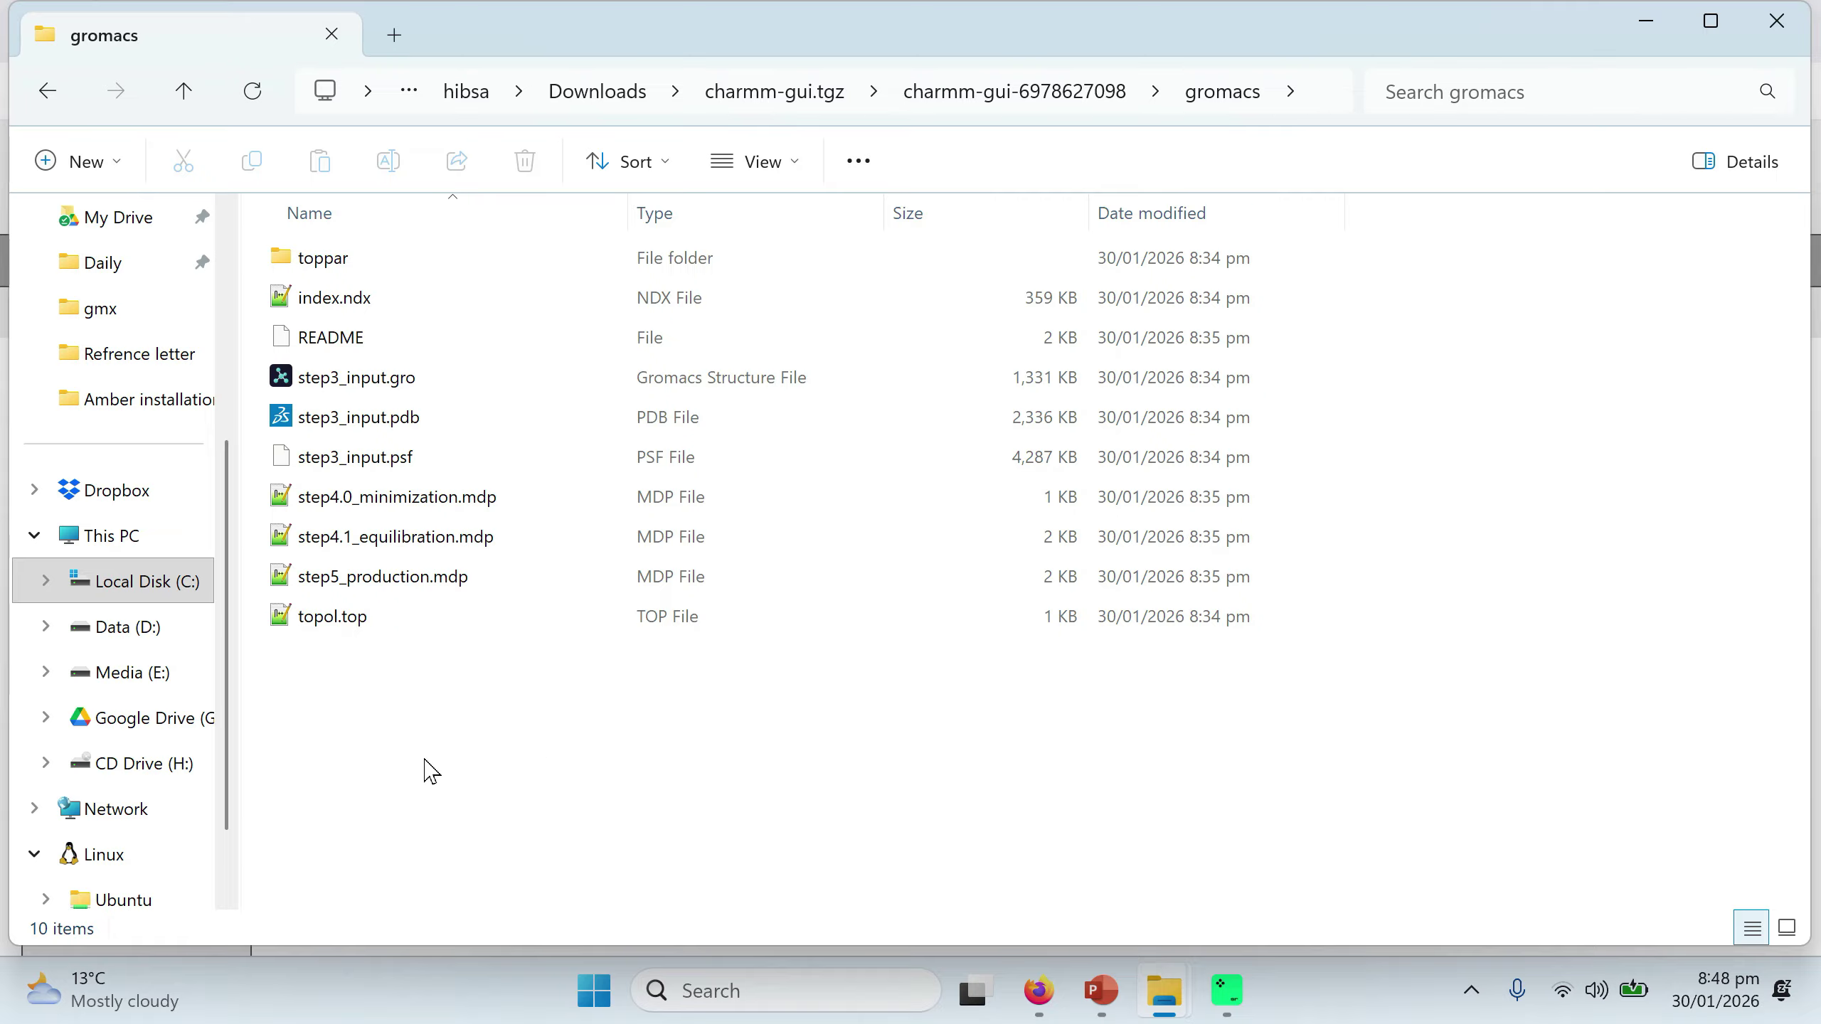
drag(351, 678, 475, 269)
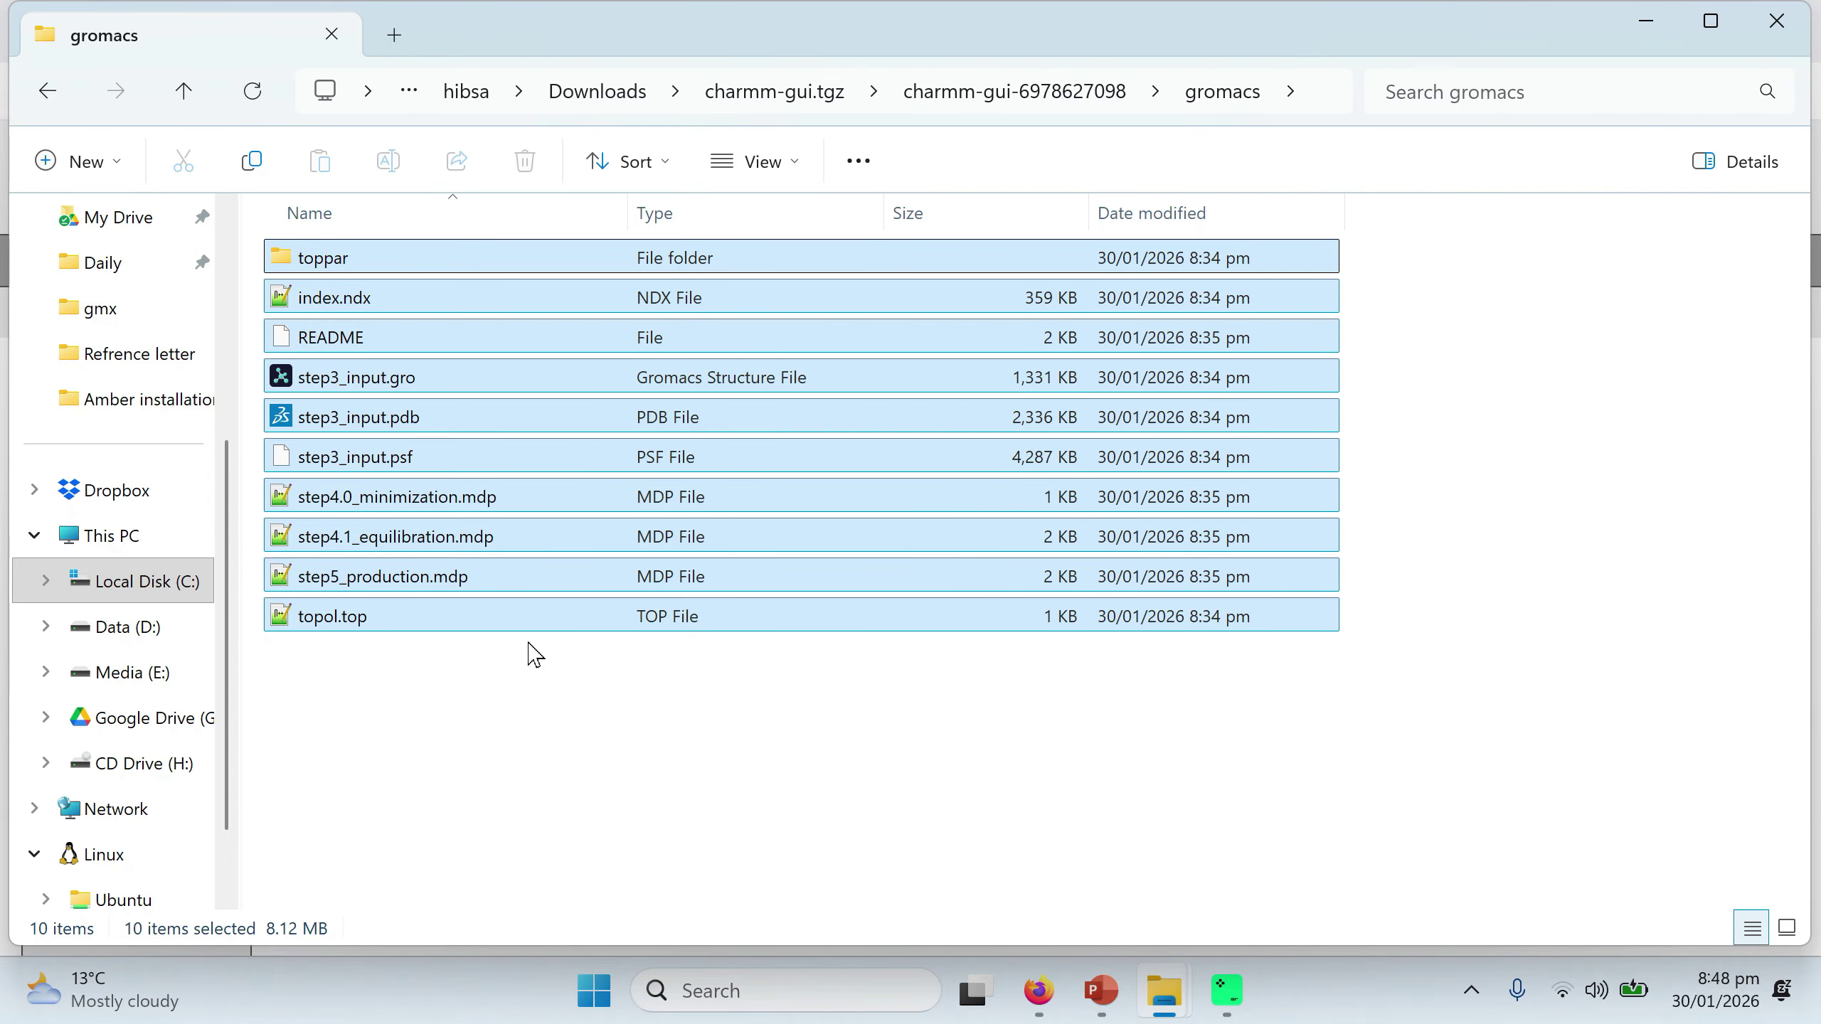
click(411, 753)
click(443, 539)
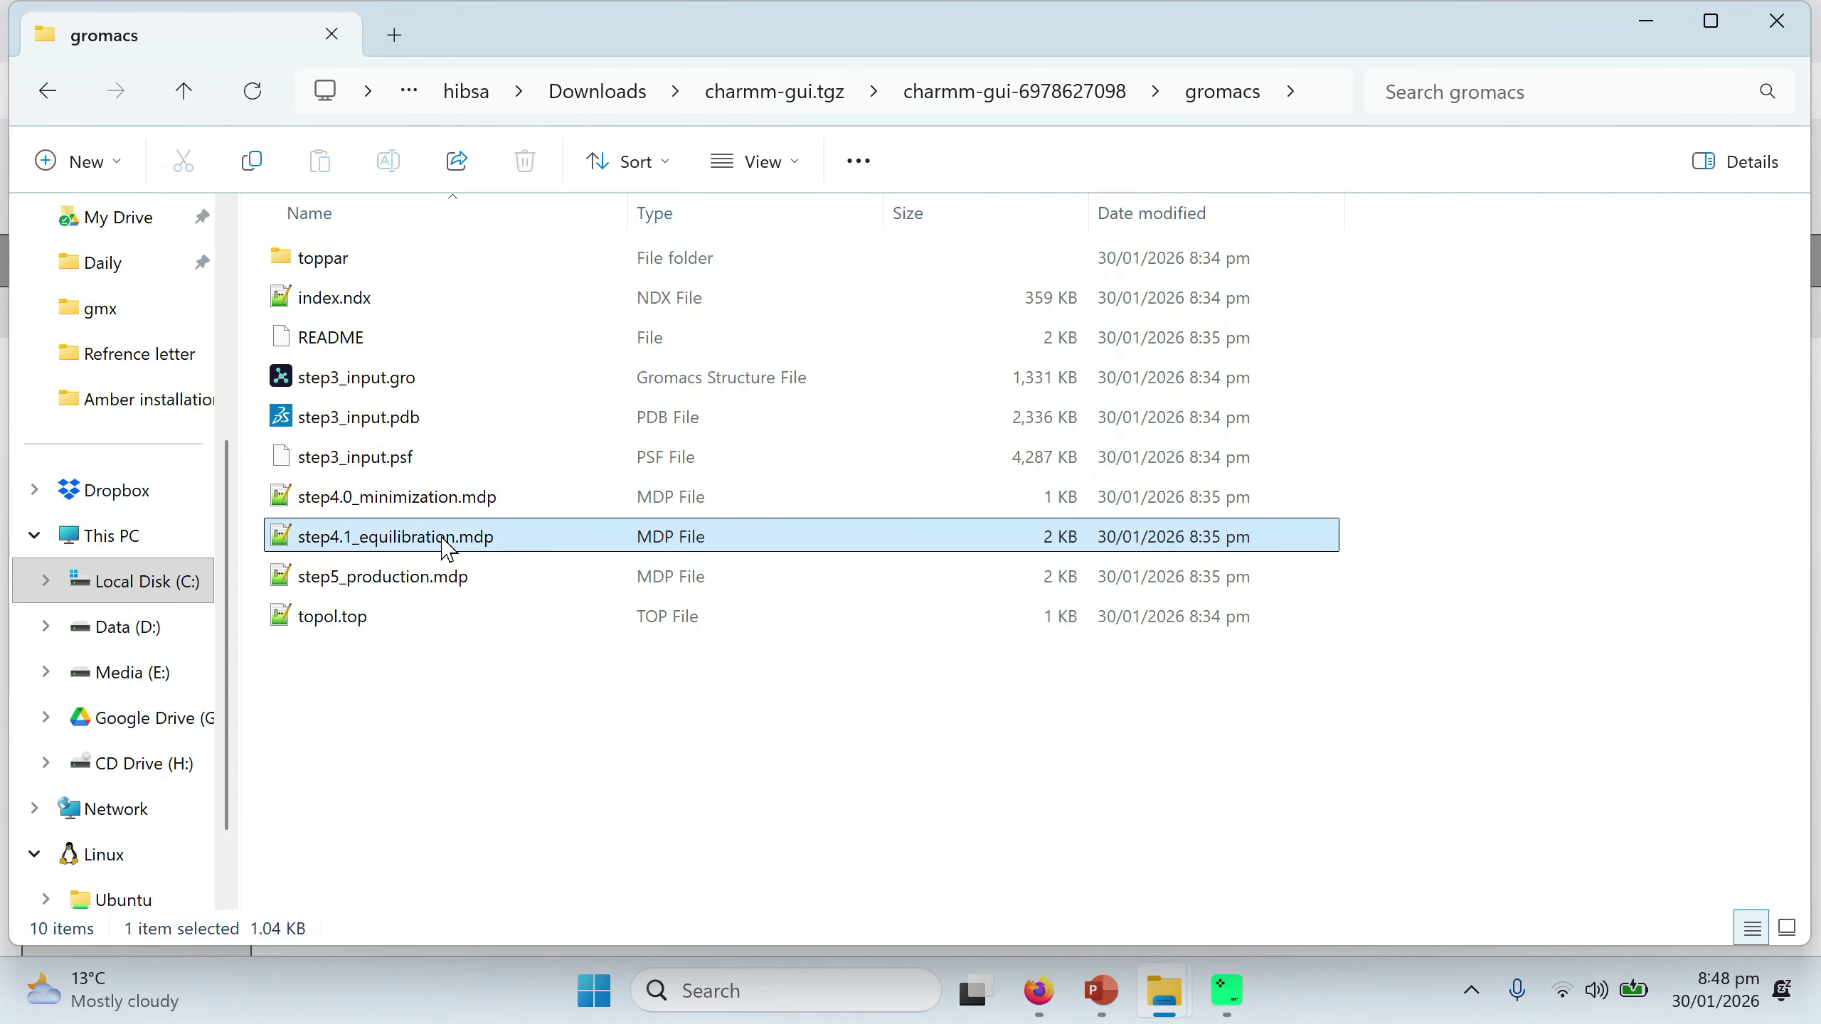